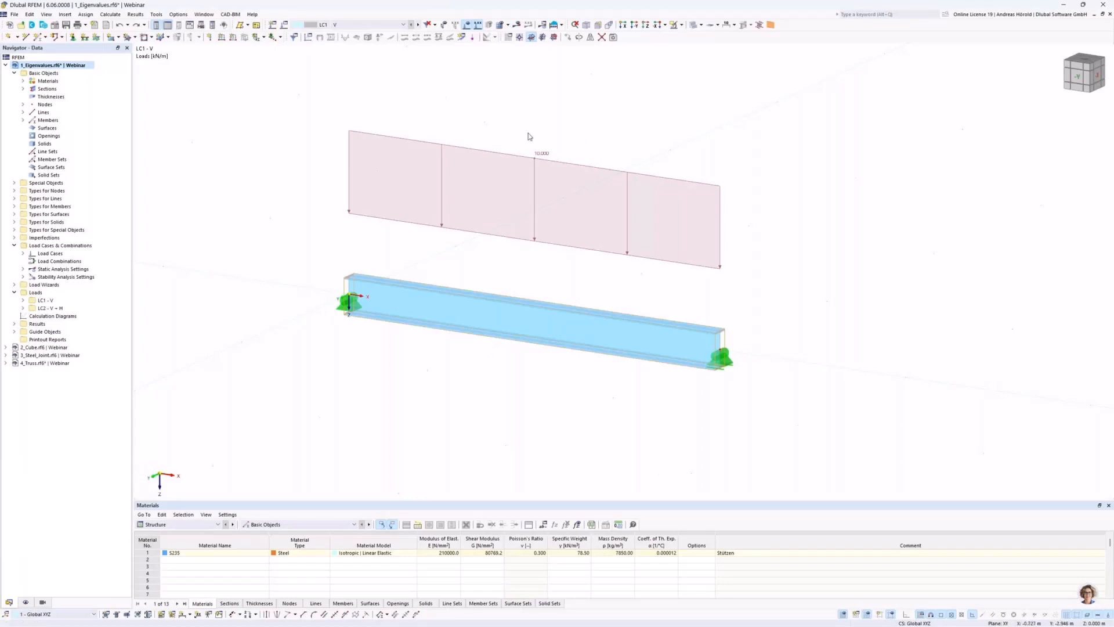
# Review the ST3 stability analysis settings assigned to load case LC1 without changing them.
pyautogui.click(284, 25)
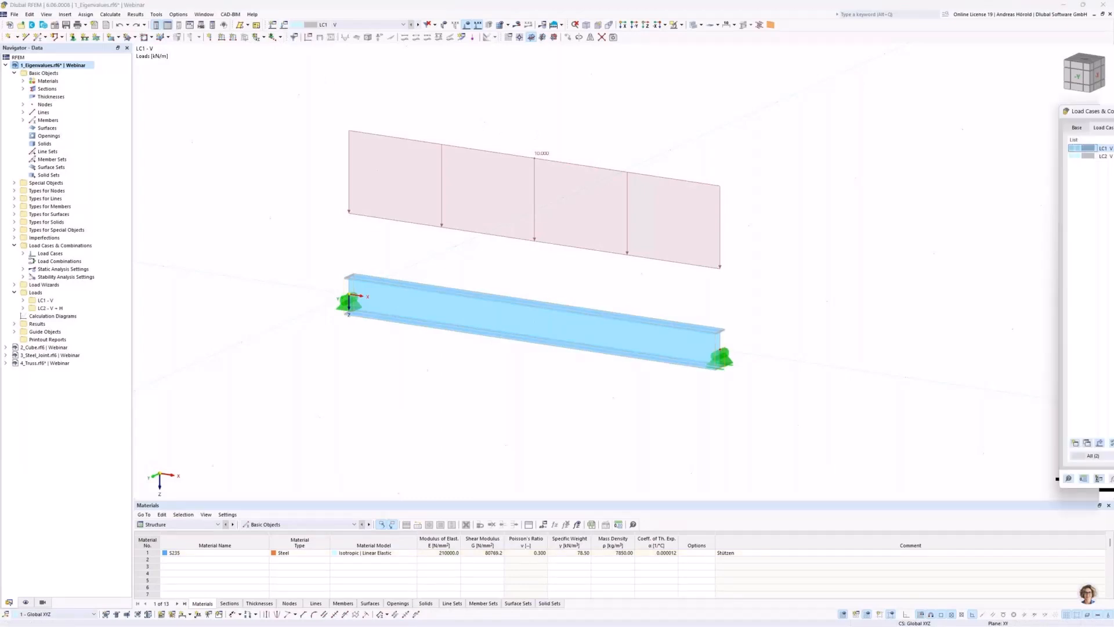
pyautogui.moveTo(709, 85); pyautogui.dragTo(541, 81)
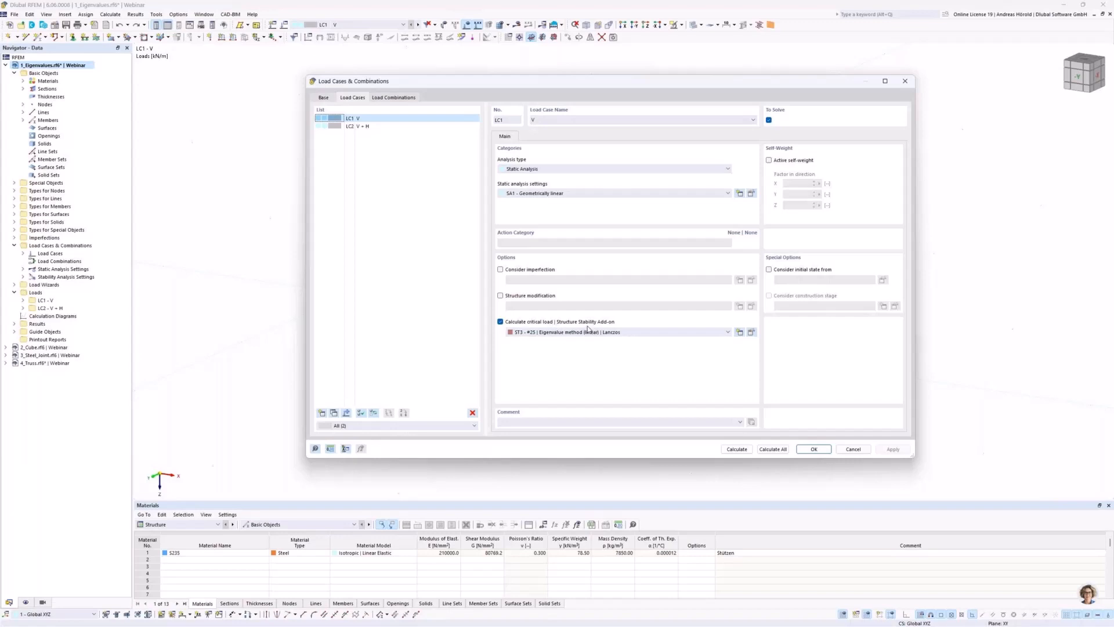
pyautogui.click(751, 332)
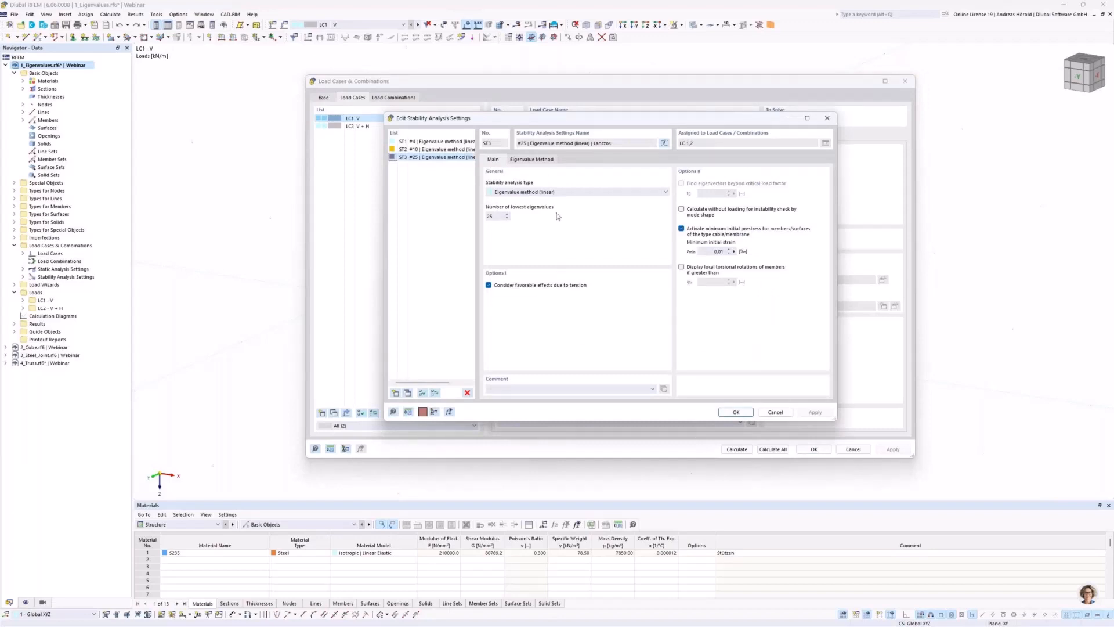
pyautogui.click(776, 412)
# Calculate load case LC1 V and load case LC2 V + H.
pyautogui.click(742, 449)
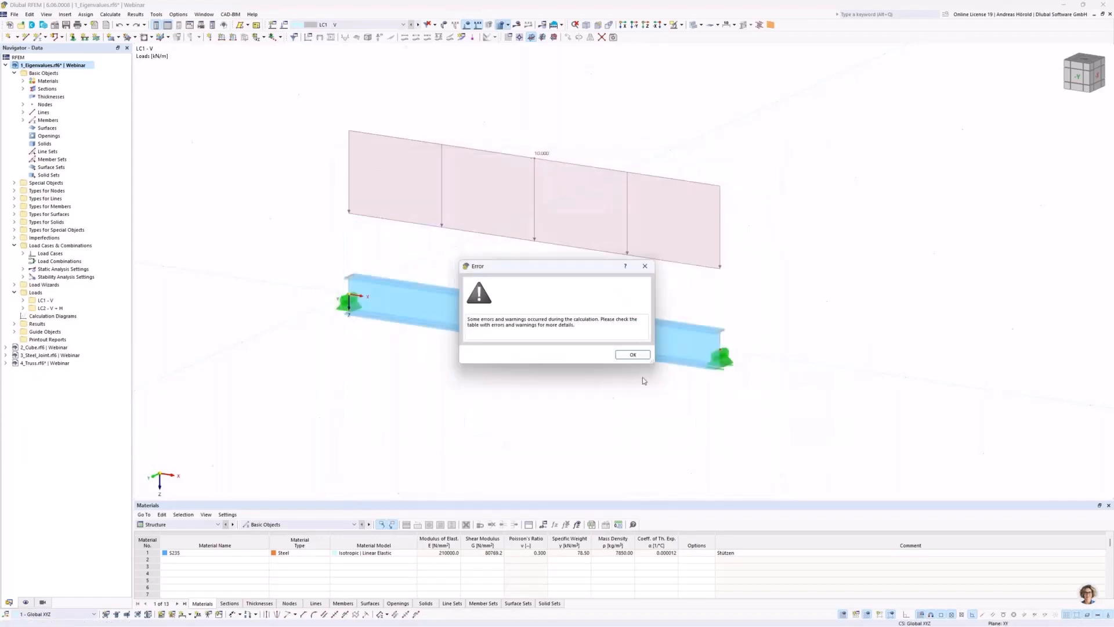
pyautogui.click(631, 355)
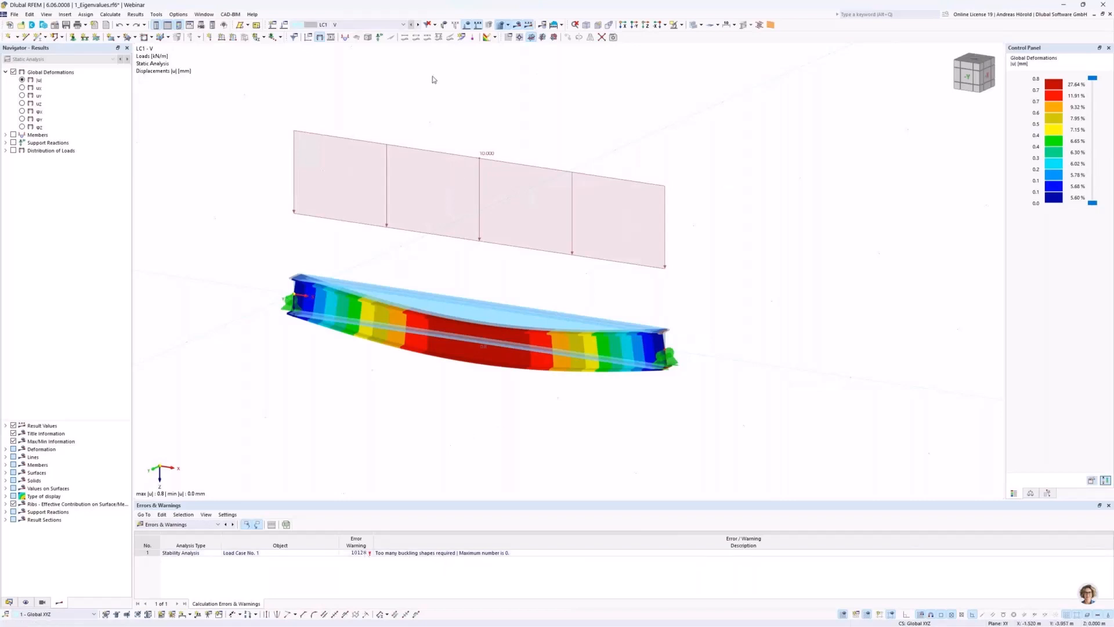
pyautogui.click(420, 25)
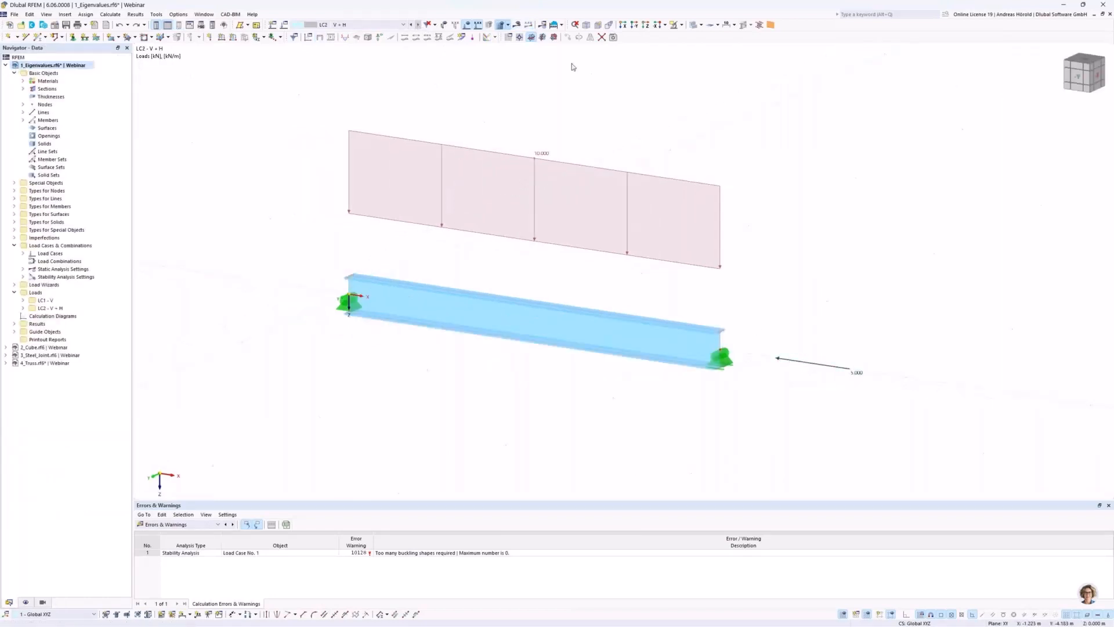
pyautogui.click(517, 25)
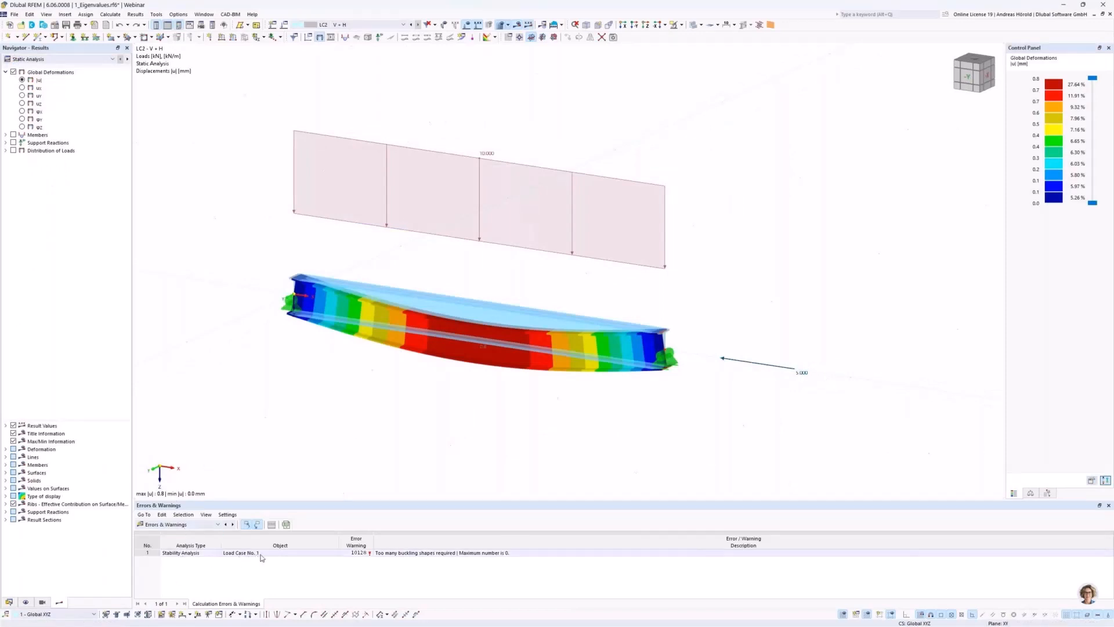
# Display the stability analysis results of LC2 and browse its mode shapes, ending on mode shape 8.
pyautogui.click(180, 525)
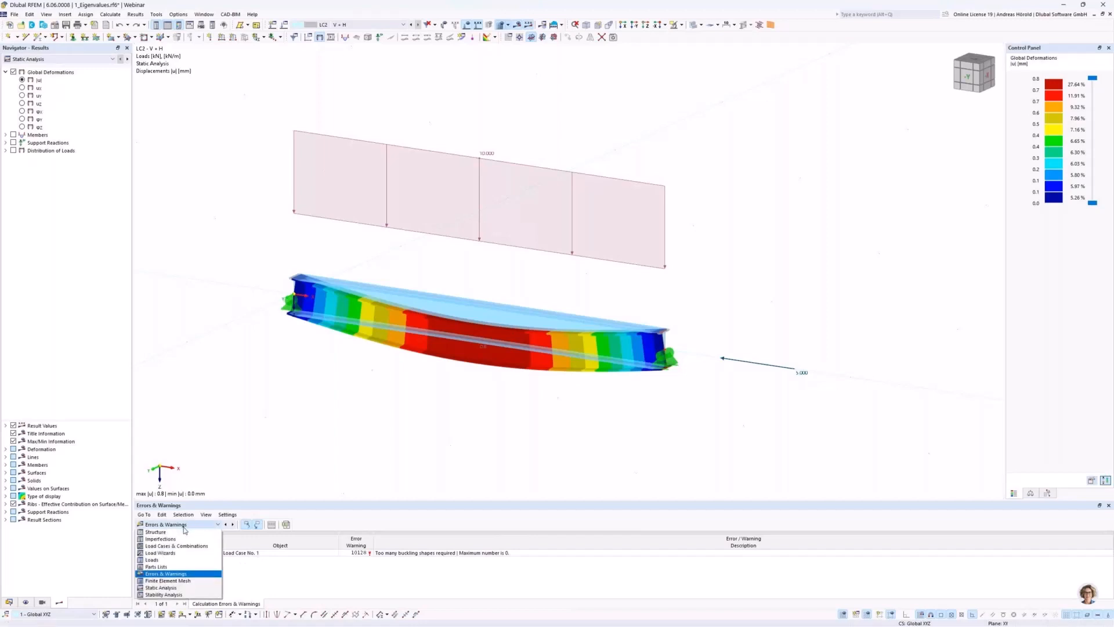
pyautogui.click(174, 595)
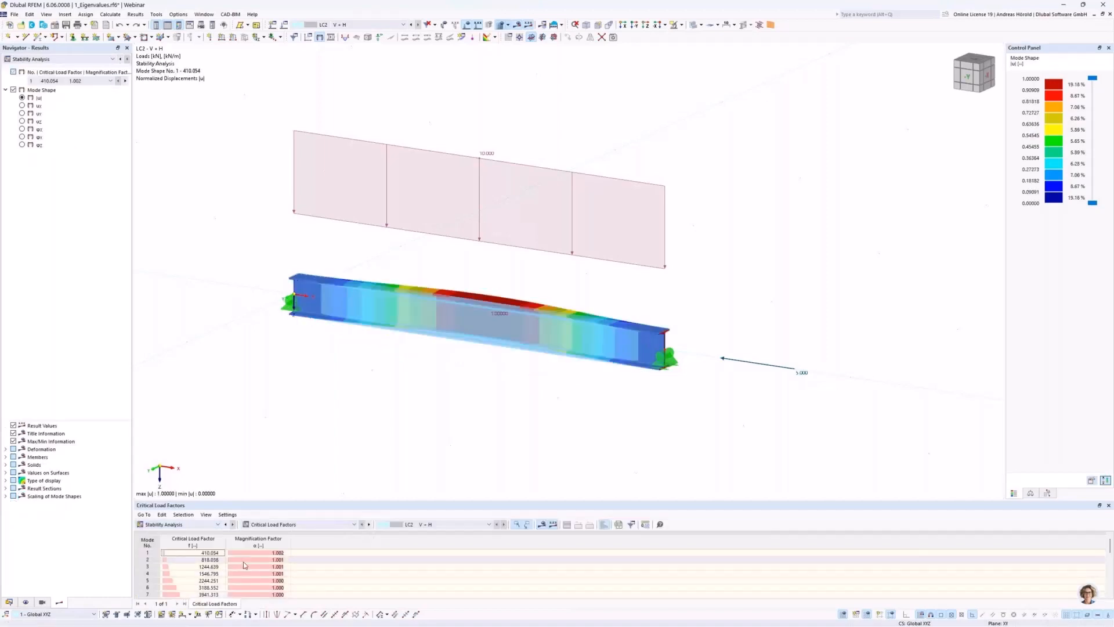
pyautogui.click(93, 81)
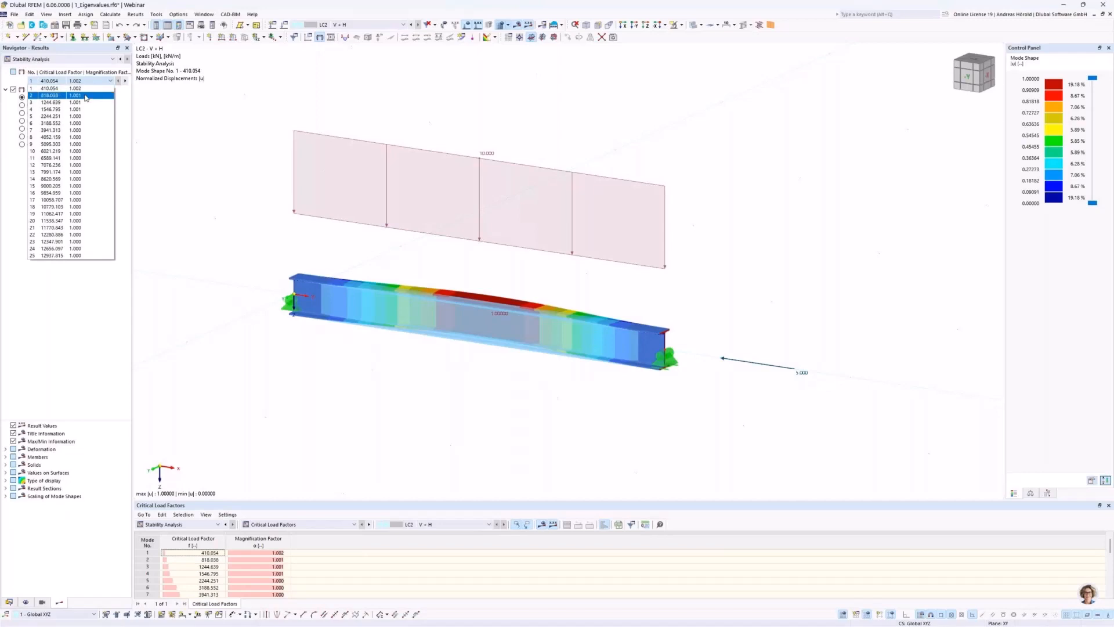
pyautogui.click(85, 96)
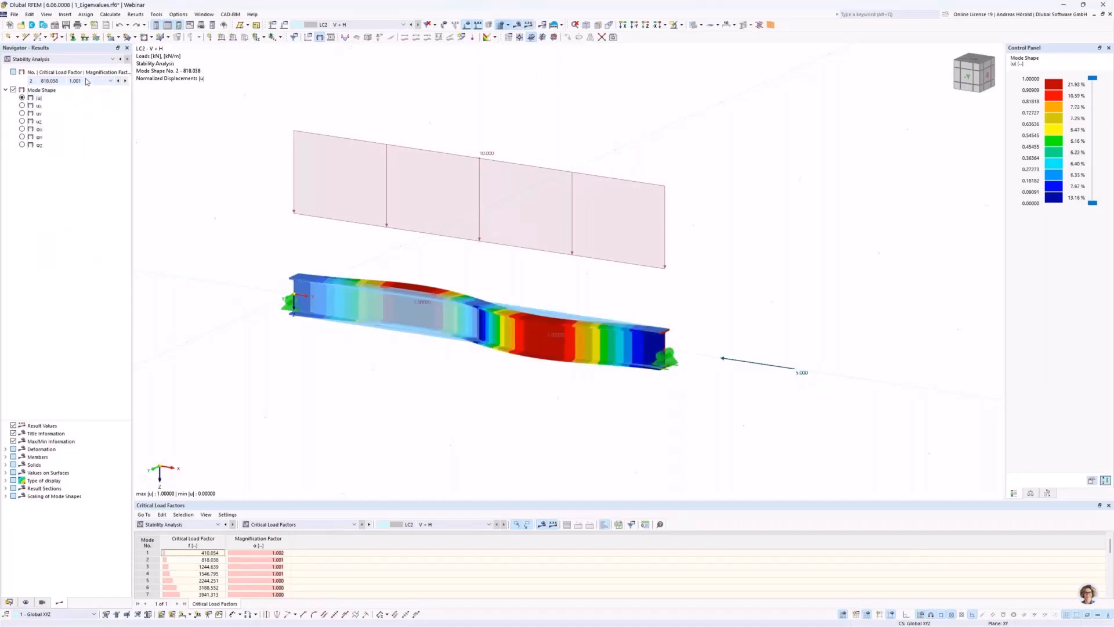
pyautogui.scroll(-8, 86, 81)
pyautogui.scroll(-3, 86, 82)
pyautogui.scroll(5, 86, 80)
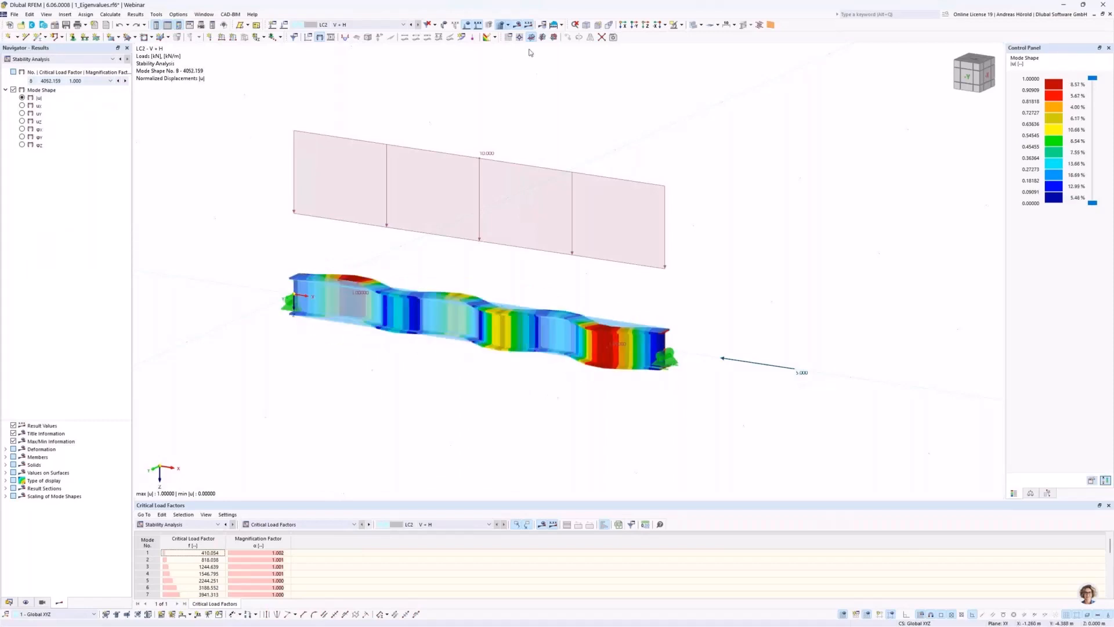
# Reduce the minimum number of divisions for straight members in the mesh settings, regenerate the mesh and recalculate LC2.
pyautogui.click(508, 25)
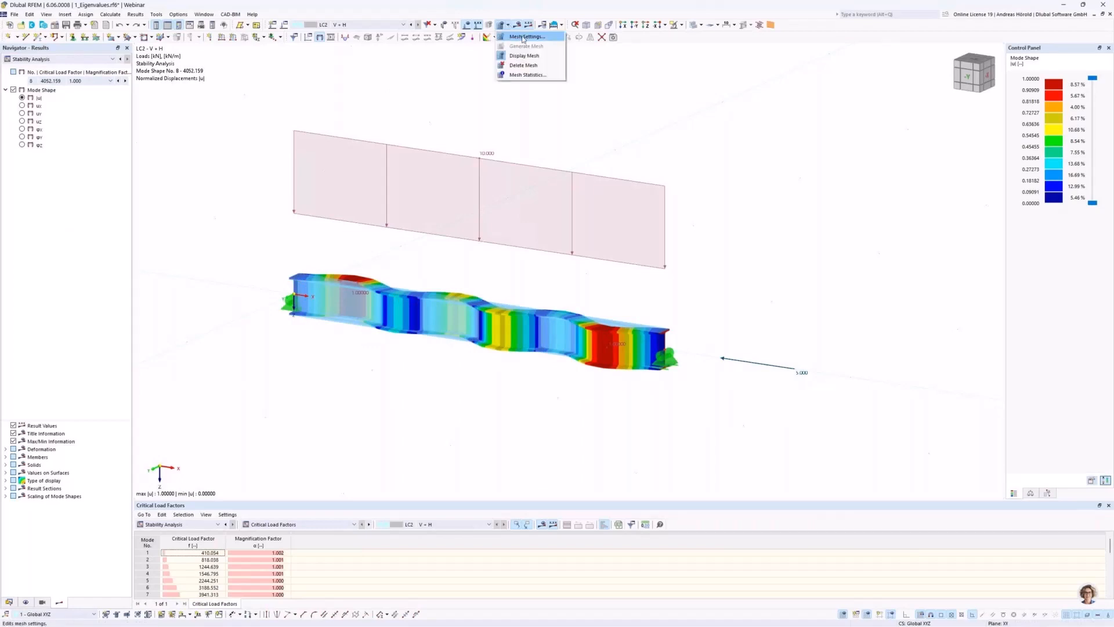
pyautogui.click(524, 37)
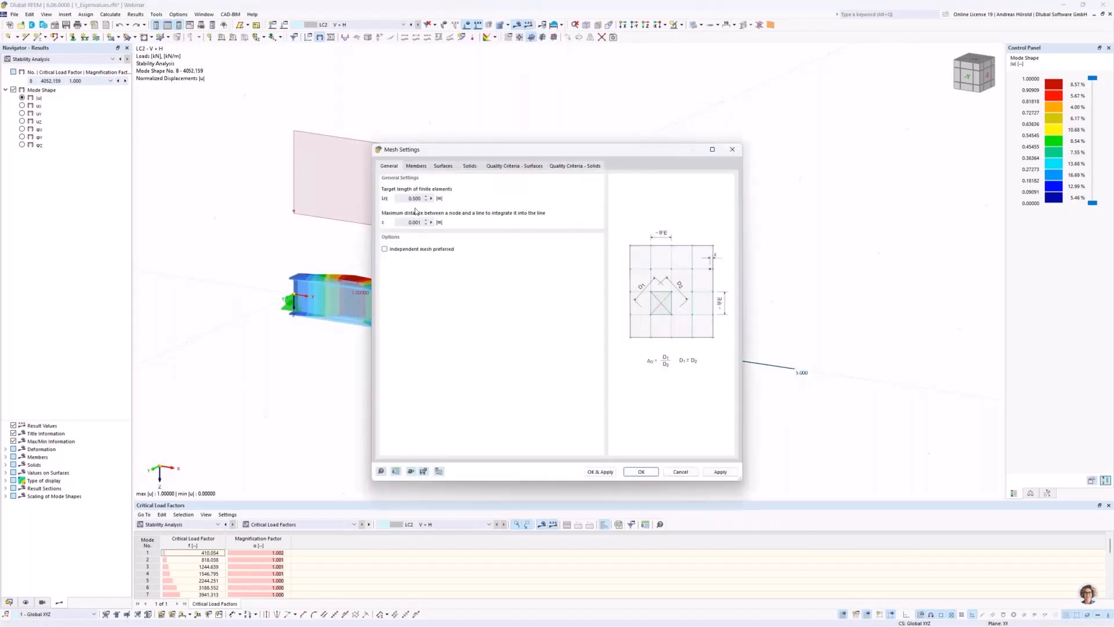
pyautogui.click(415, 166)
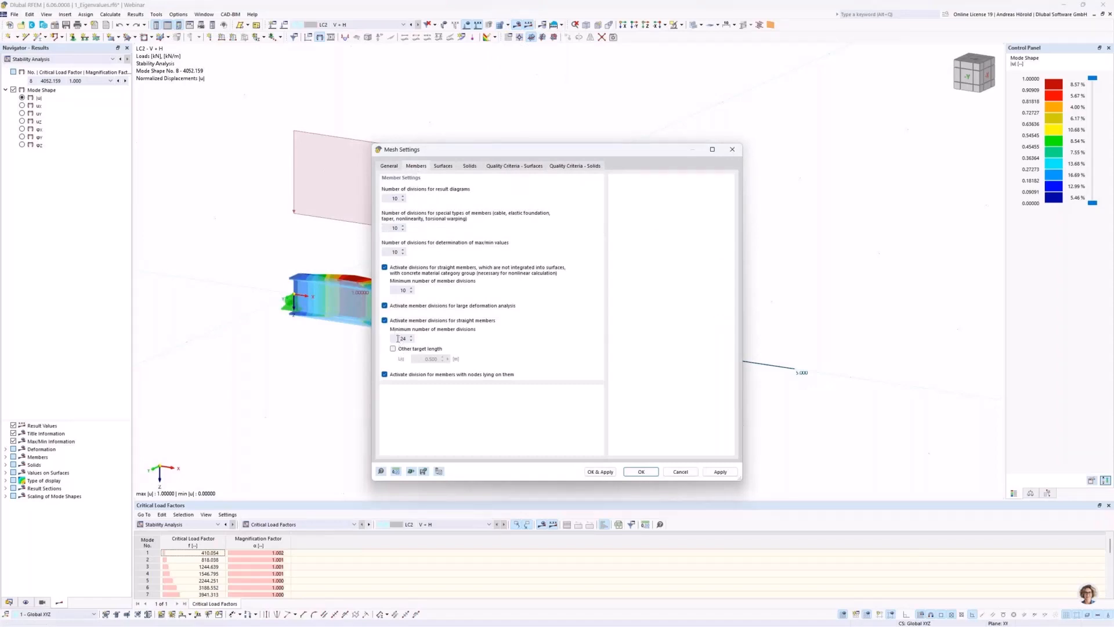
pyautogui.moveTo(399, 338); pyautogui.dragTo(408, 341)
pyautogui.click(598, 472)
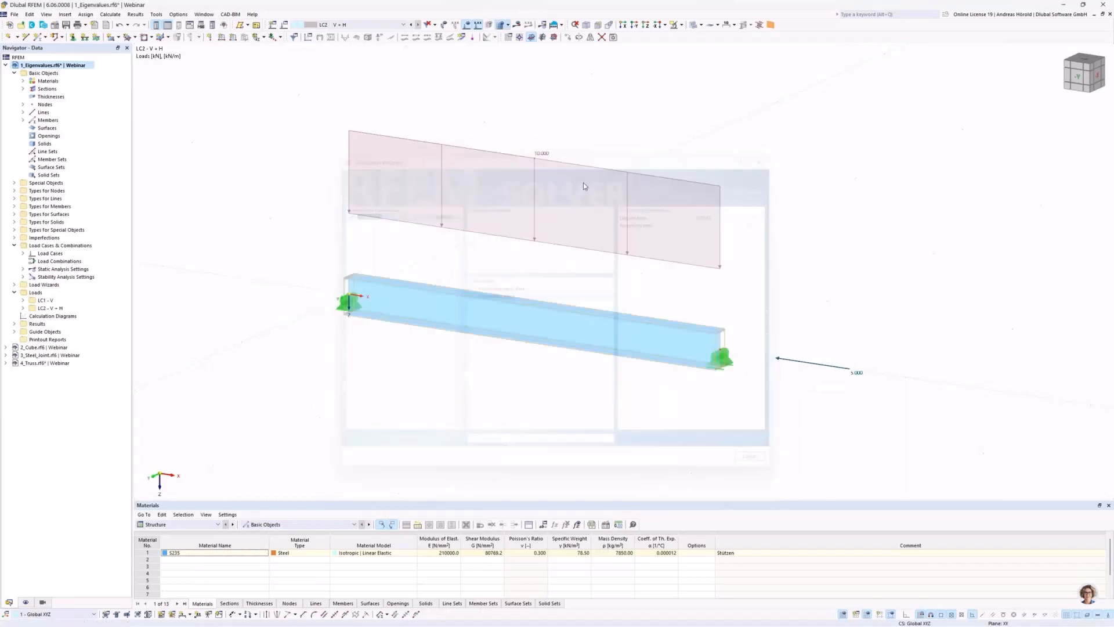
pyautogui.click(518, 25)
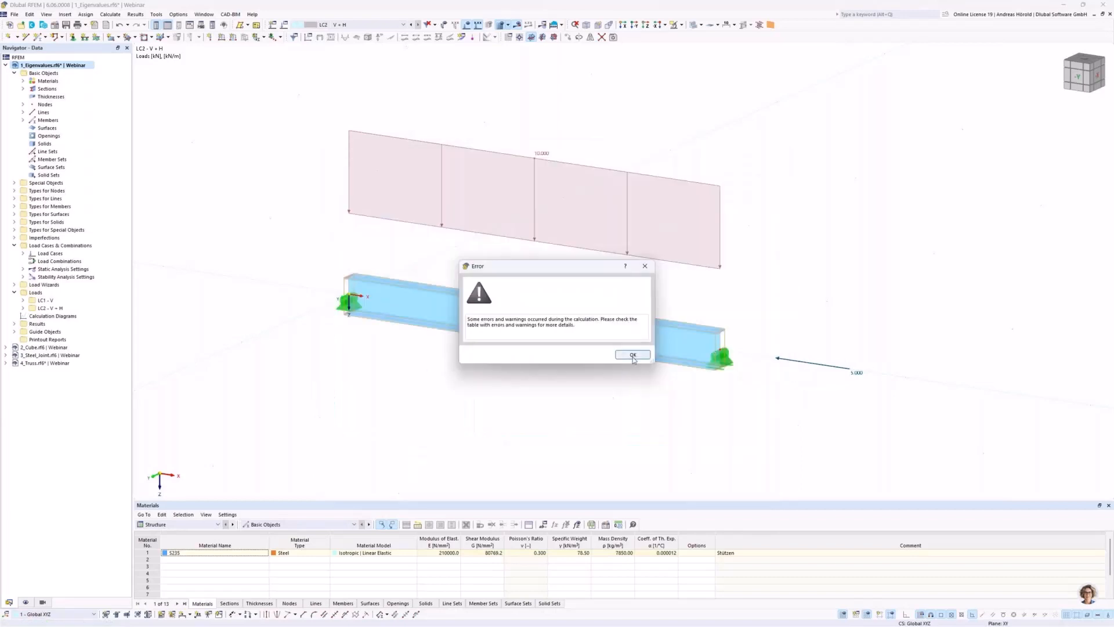
pyautogui.click(633, 355)
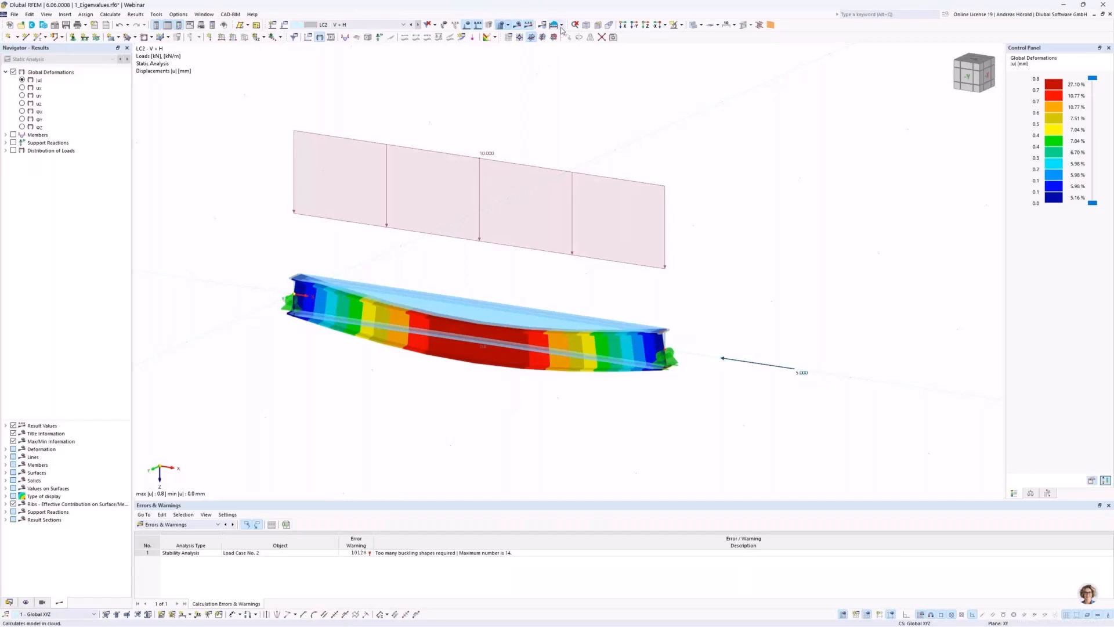
# Set the minimum number of divisions for straight members to 8, regenerate the mesh and recalculate LC2.
pyautogui.click(508, 25)
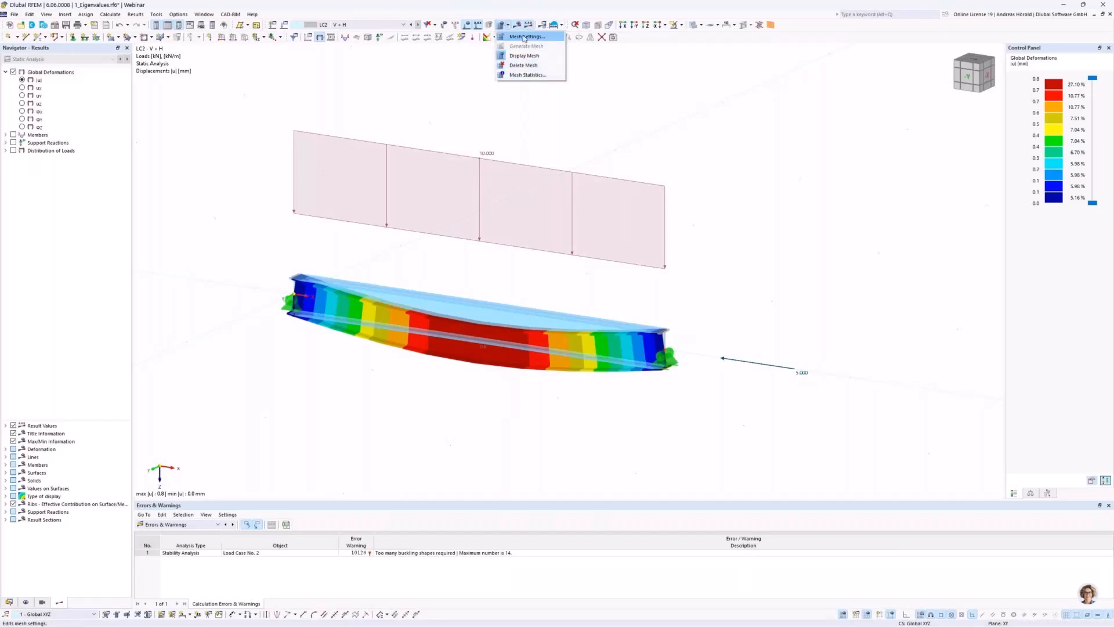
pyautogui.click(524, 36)
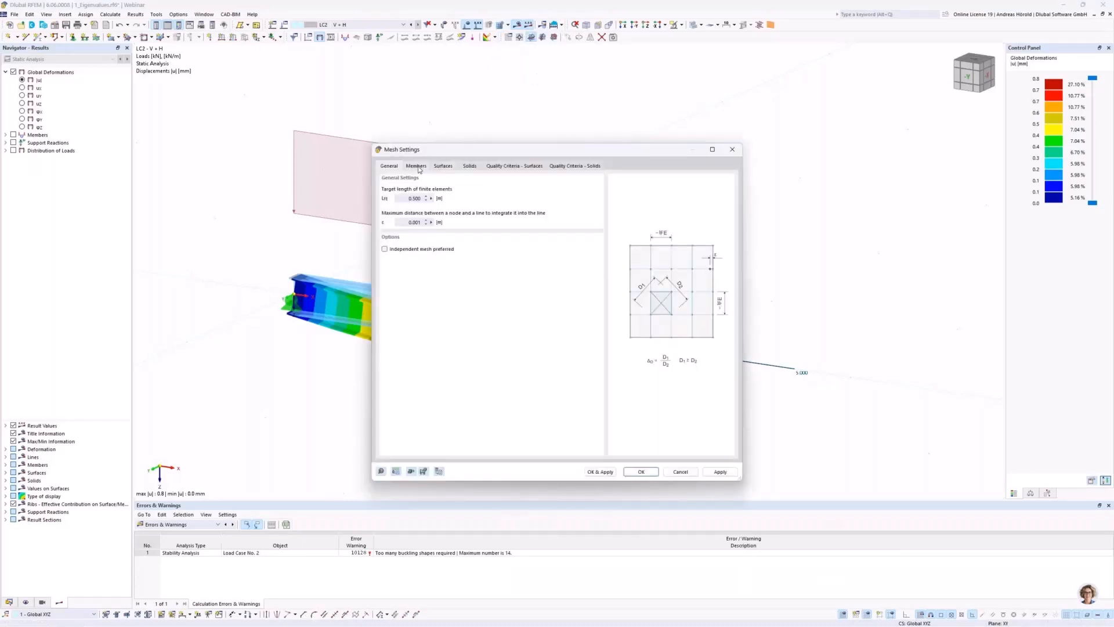
pyautogui.click(416, 166)
pyautogui.doubleClick(403, 338)
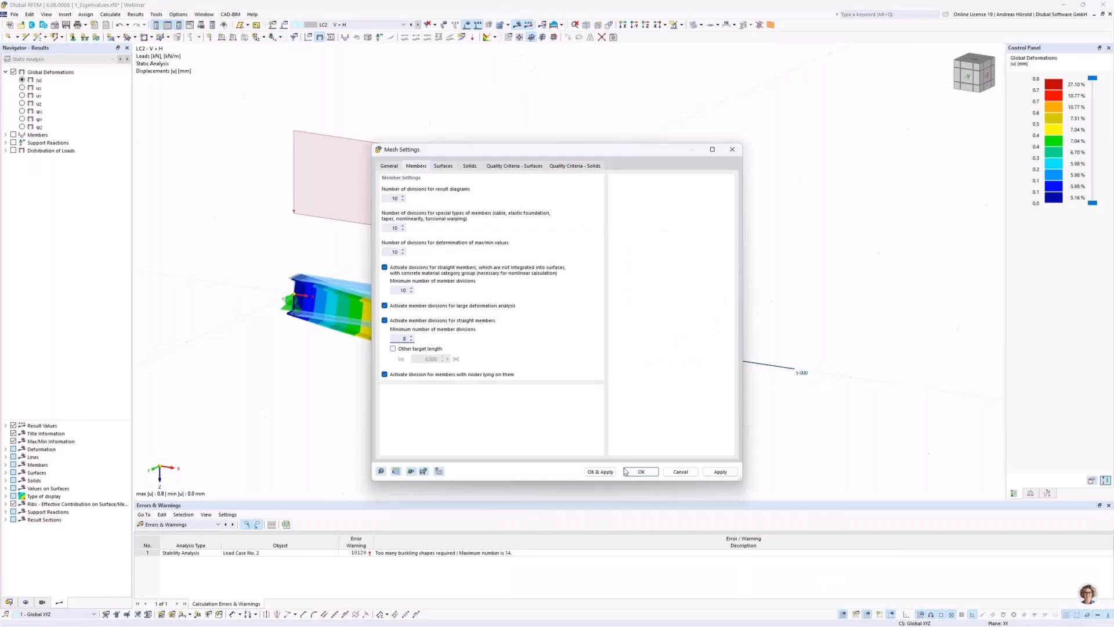
pyautogui.click(598, 472)
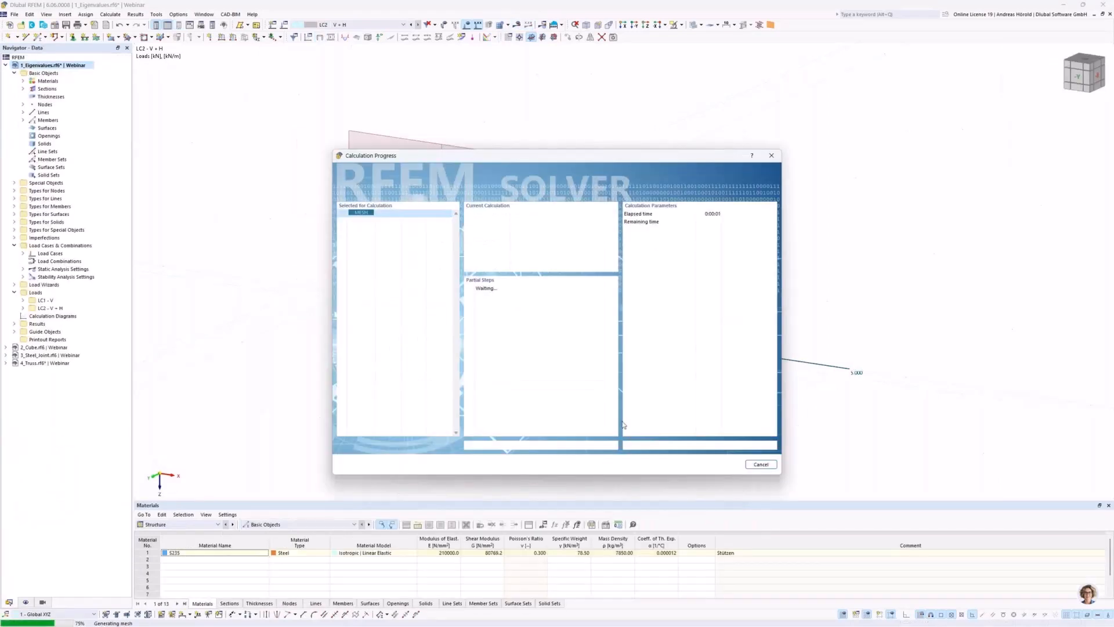
pyautogui.click(516, 25)
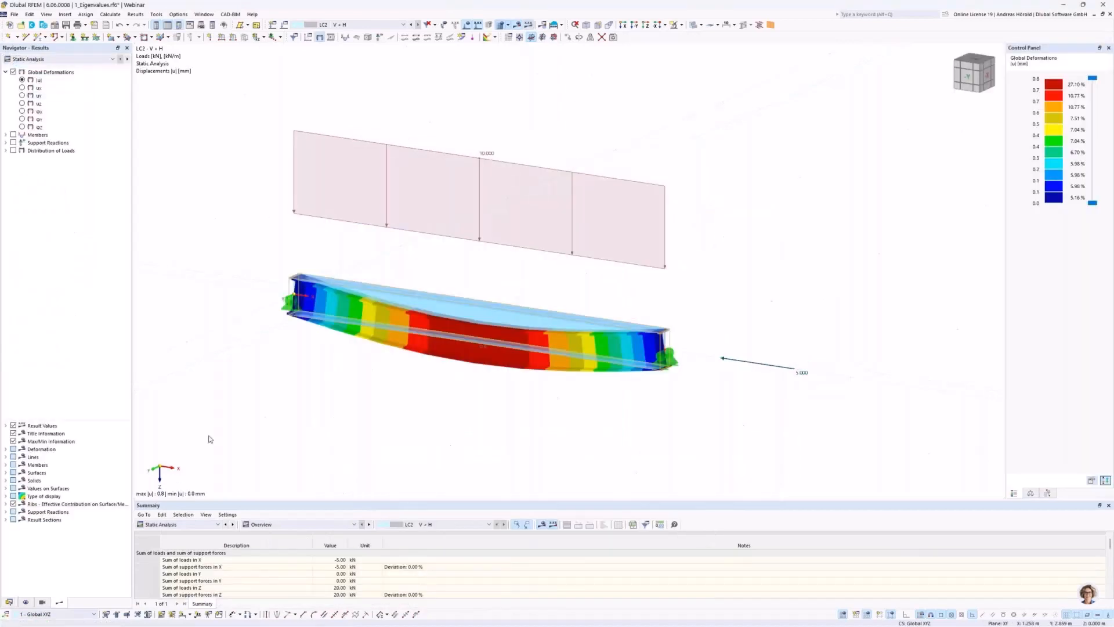
# Display the stability analysis results of LC2 for the coarser mesh and browse the mode shapes up to number 23.
pyautogui.click(43, 62)
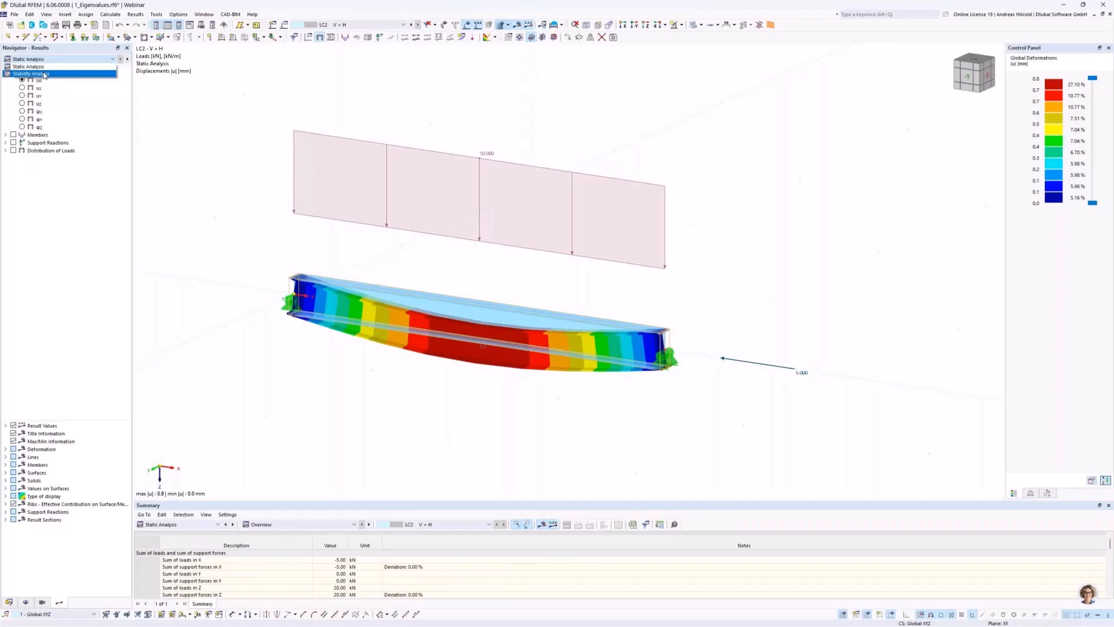
pyautogui.click(44, 75)
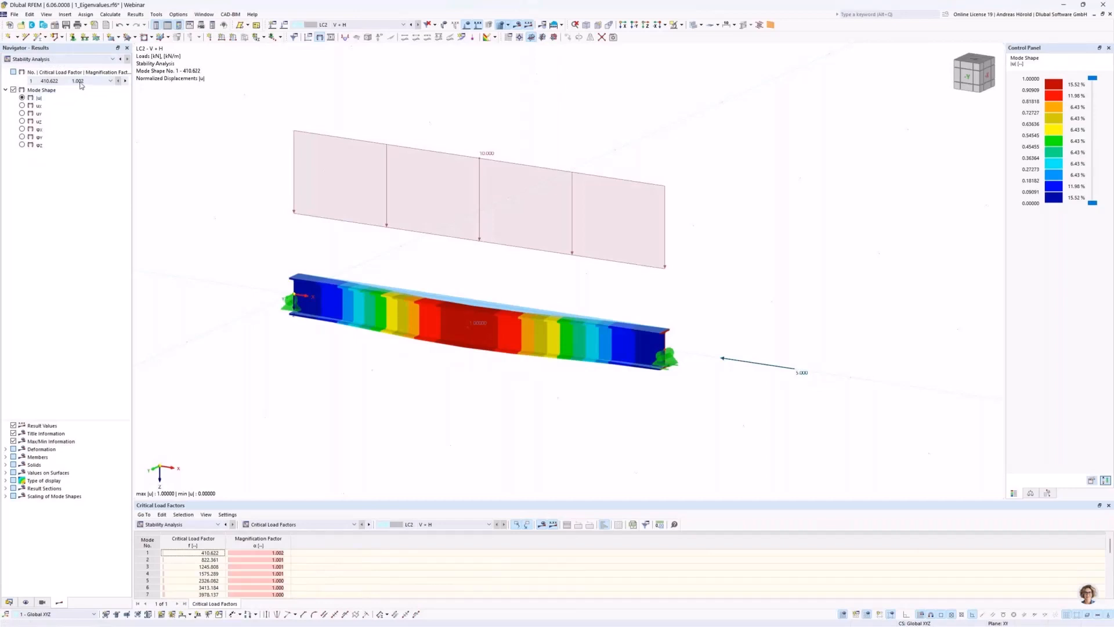
pyautogui.scroll(-6, 80, 84)
pyautogui.scroll(-7, 80, 83)
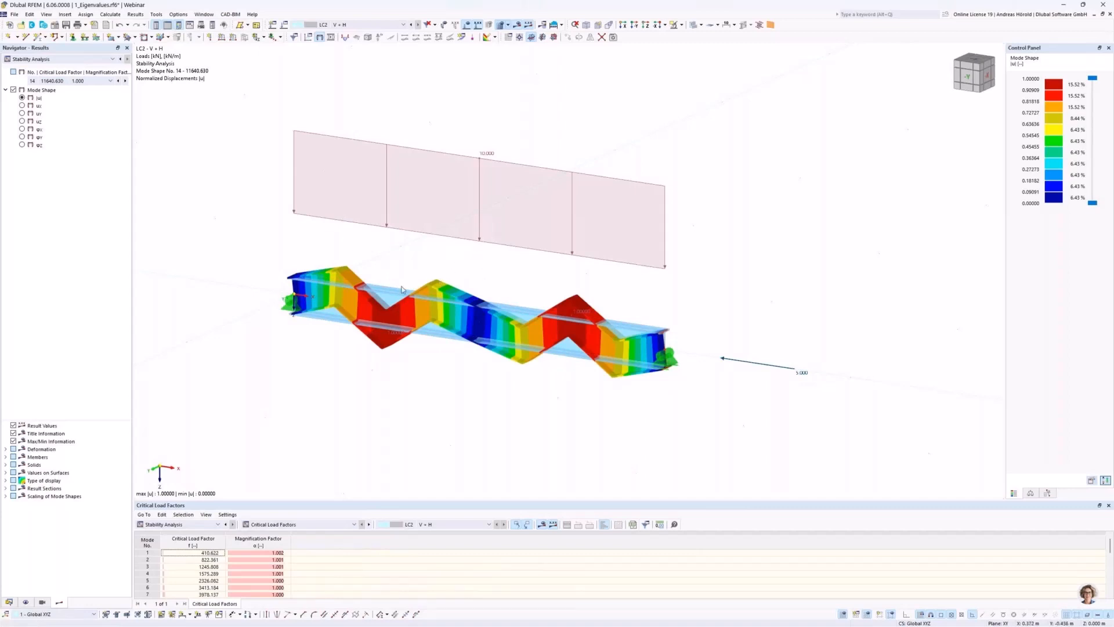
pyautogui.scroll(-2, 410, 273)
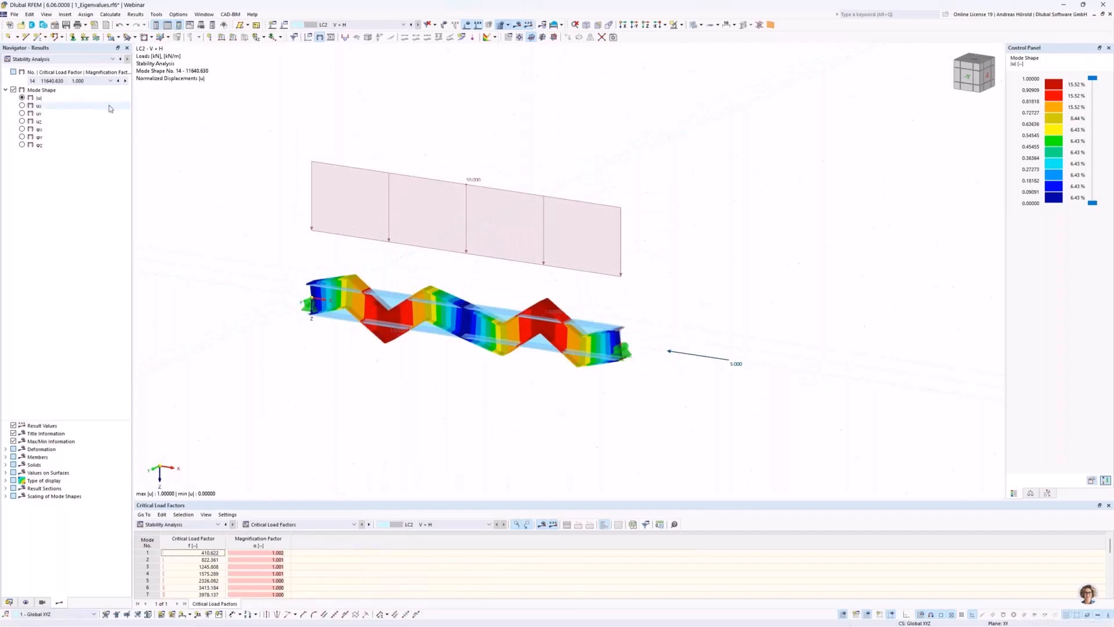
pyautogui.scroll(-9, 86, 82)
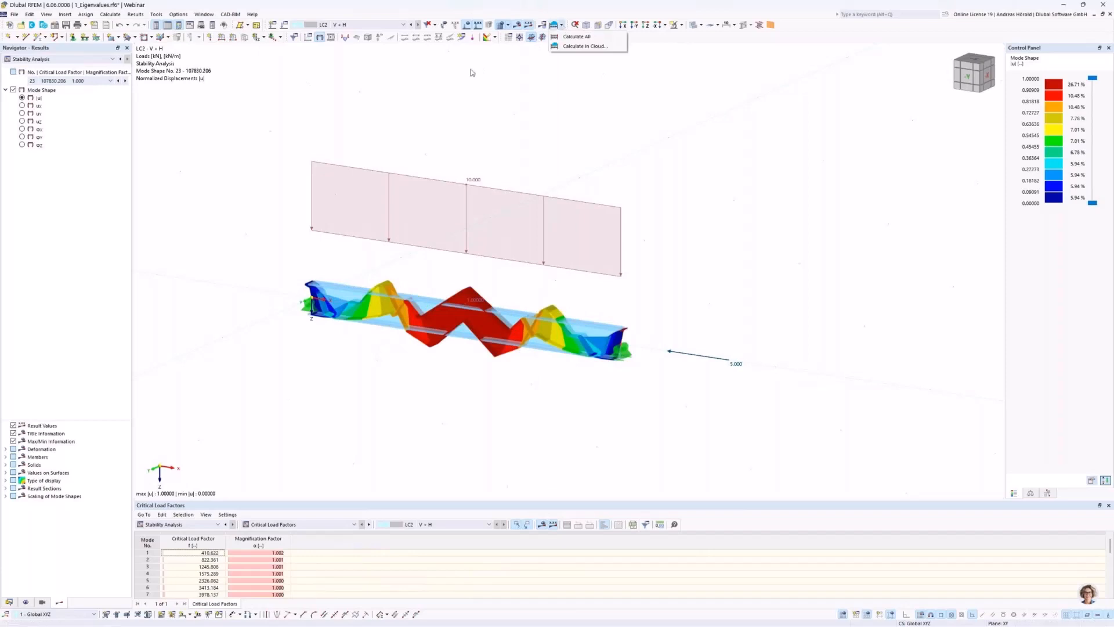
# Set the minimum number of divisions for straight members to 24, regenerate the mesh and recalculate LC2.
pyautogui.click(508, 25)
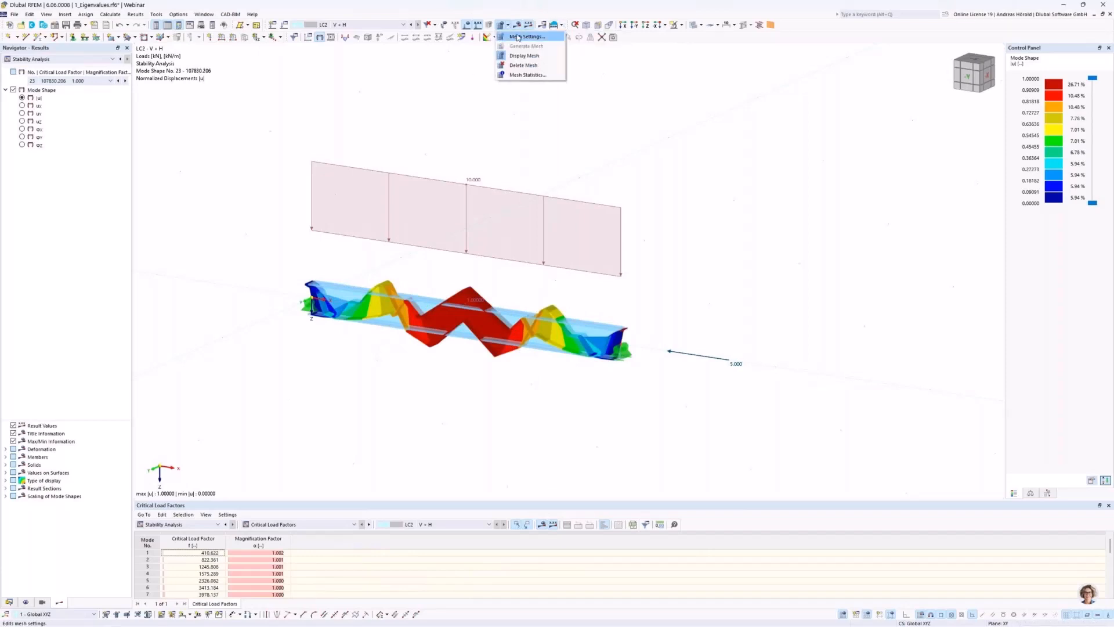
pyautogui.click(525, 37)
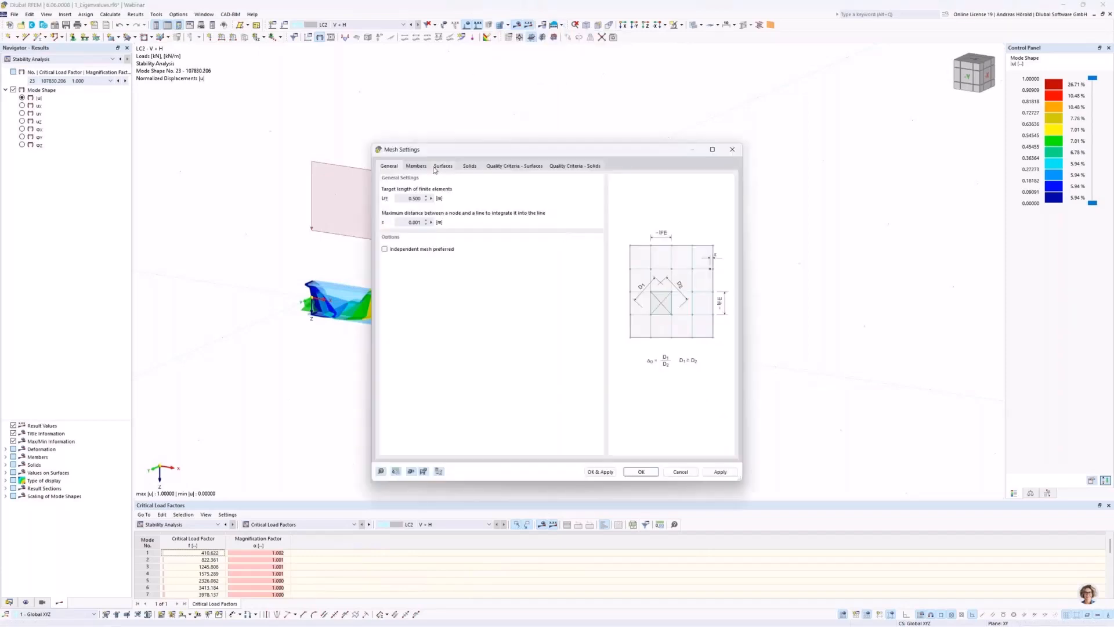
pyautogui.click(416, 166)
pyautogui.click(399, 341)
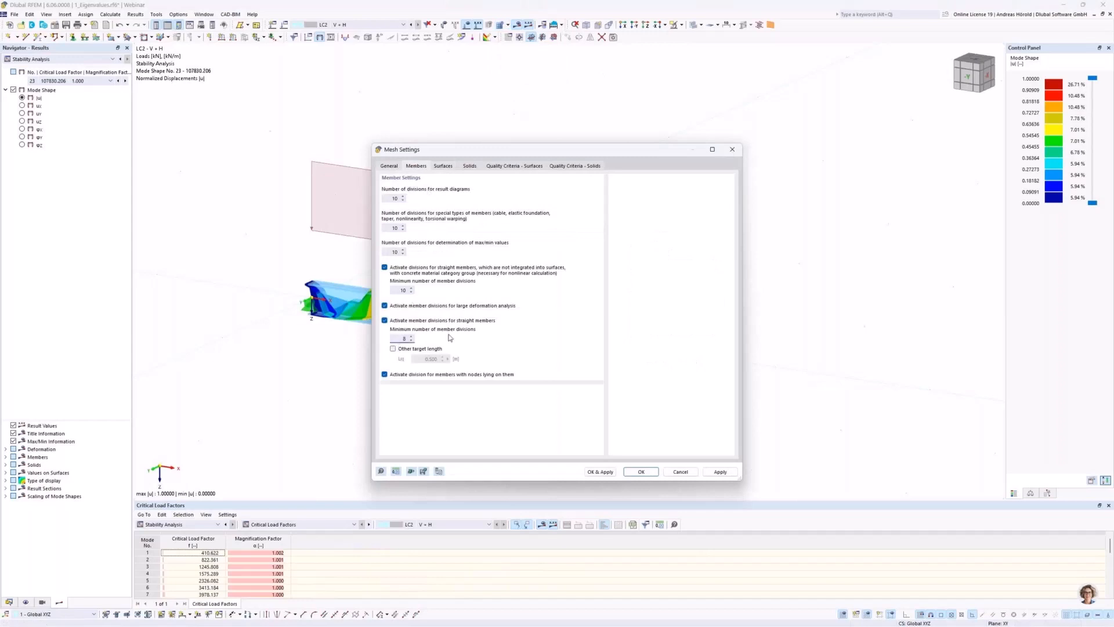
pyautogui.write('21')
pyautogui.click(592, 472)
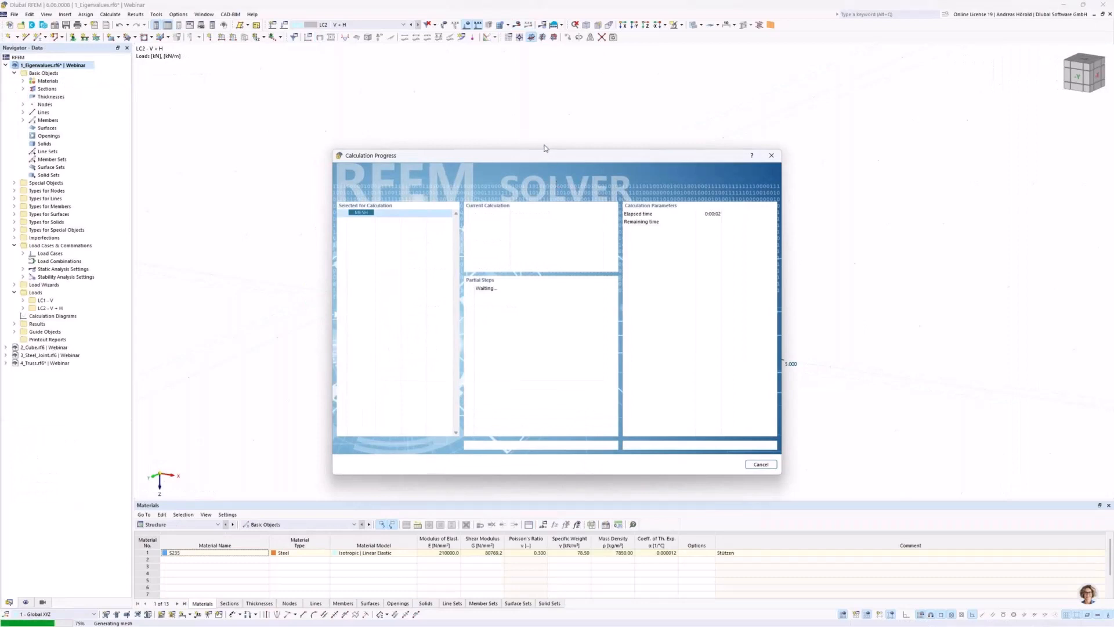
pyautogui.click(517, 26)
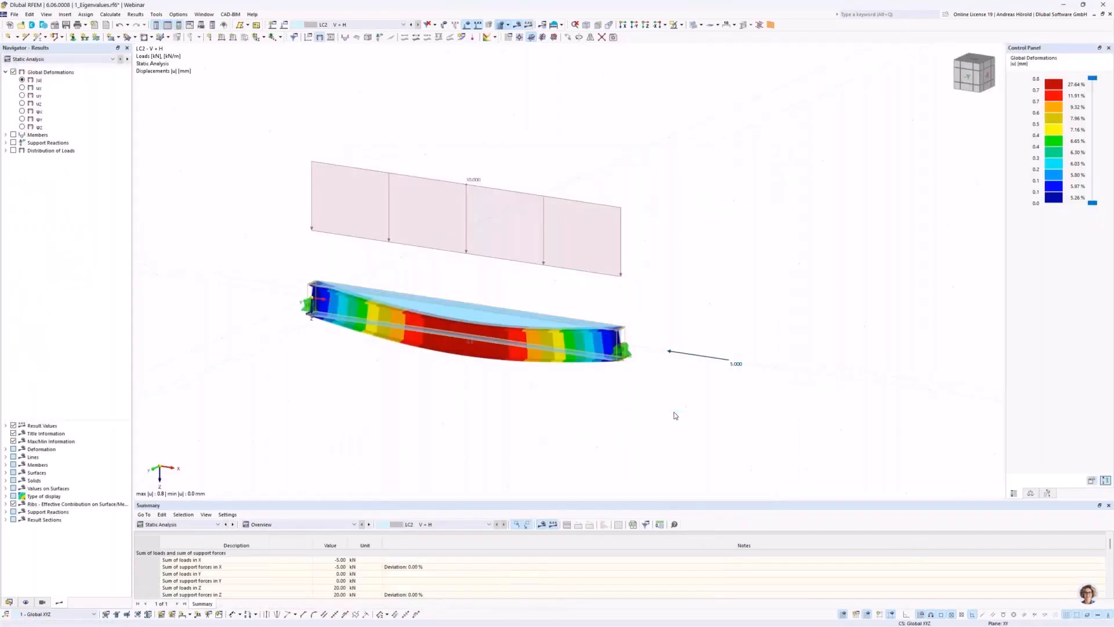
# Display the stability analysis results of LC2 for the refined mesh and go to mode shape 14.
pyautogui.click(53, 59)
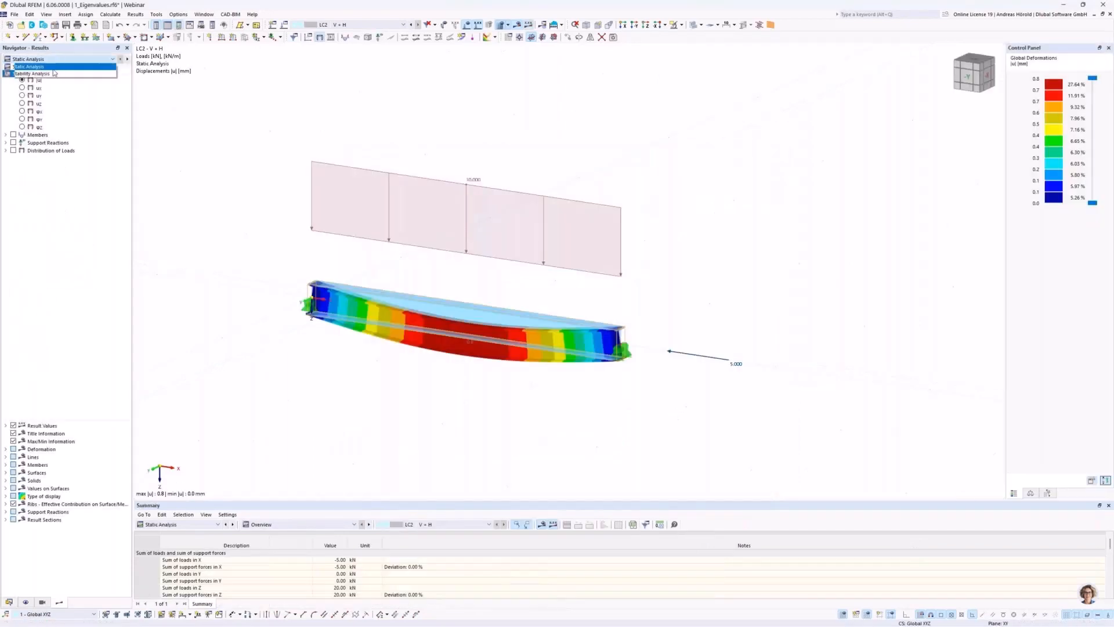
pyautogui.click(58, 73)
pyautogui.scroll(-13, 73, 84)
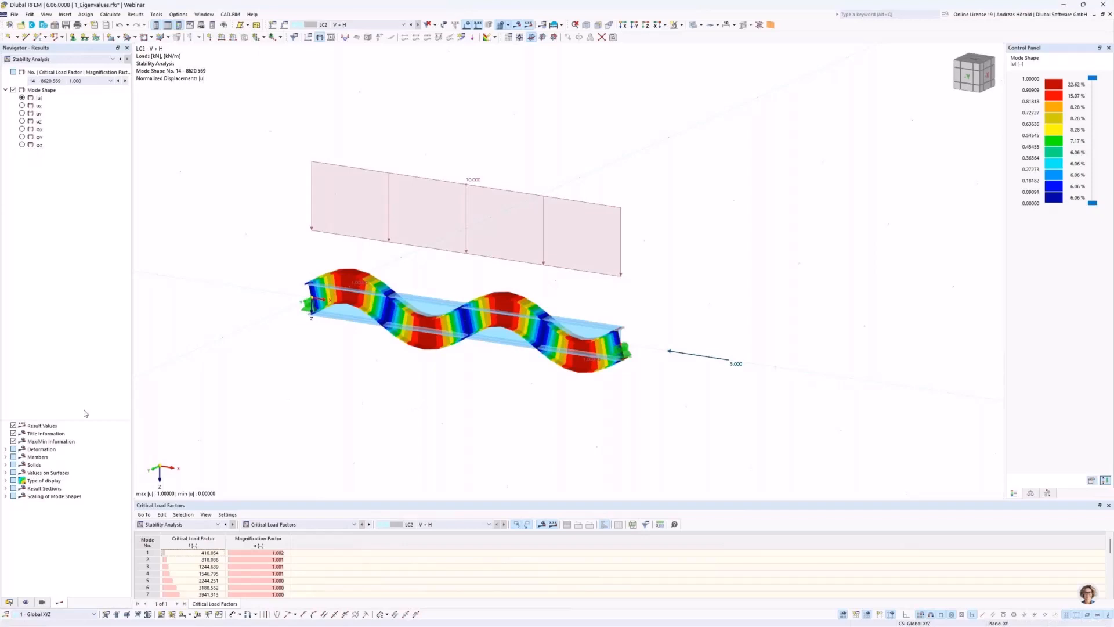
# Open the project data and make the 2_Cube.rf6 model the active one.
pyautogui.click(9, 602)
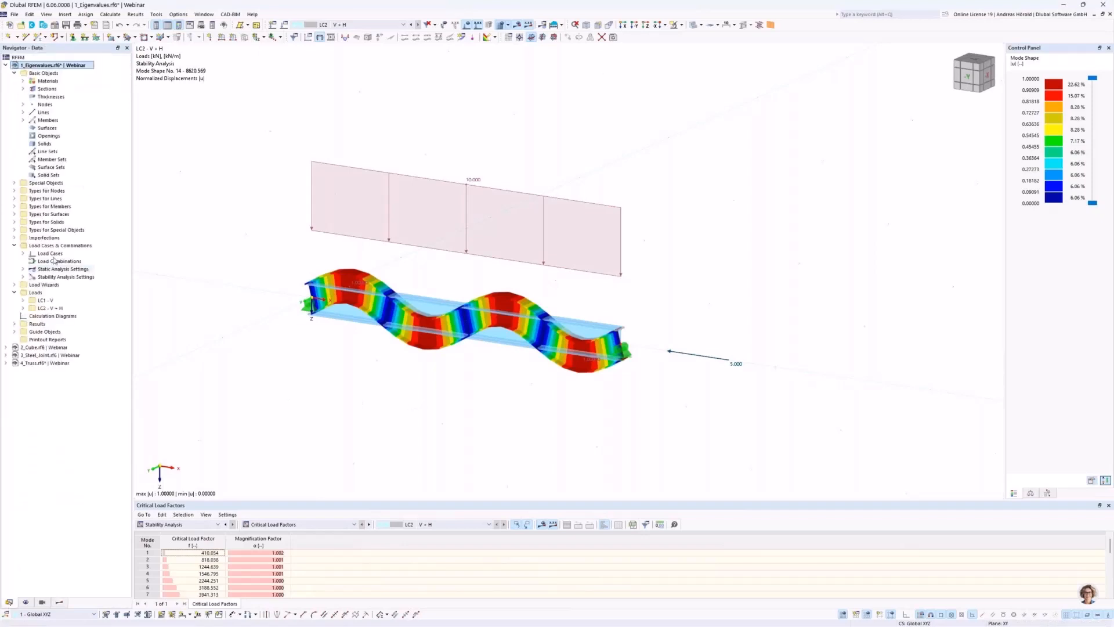
pyautogui.click(54, 348)
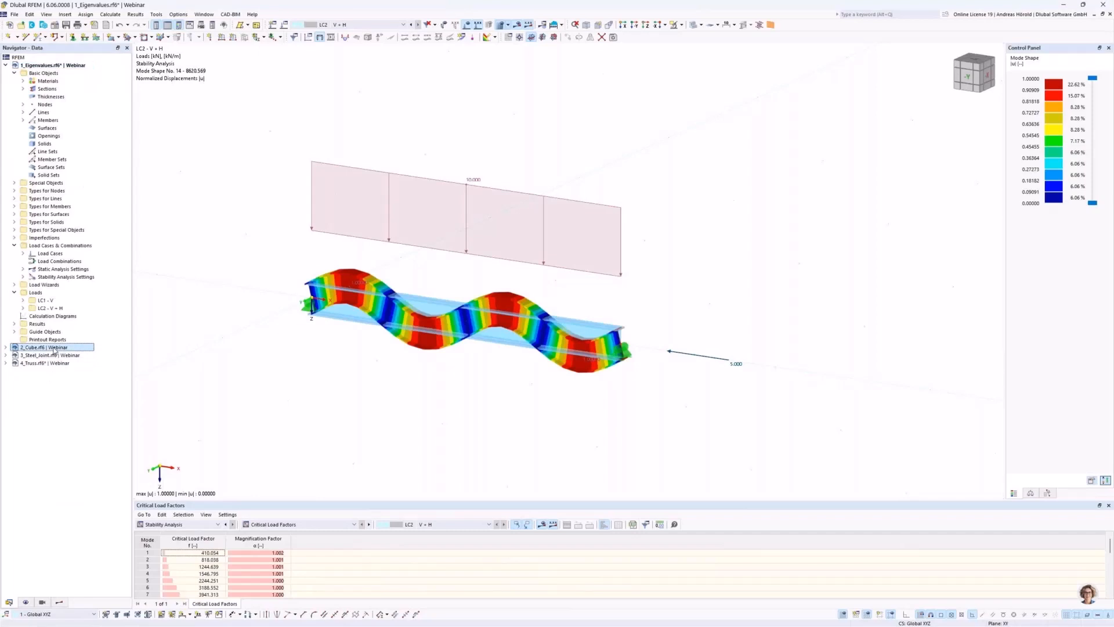
pyautogui.doubleClick(54, 348)
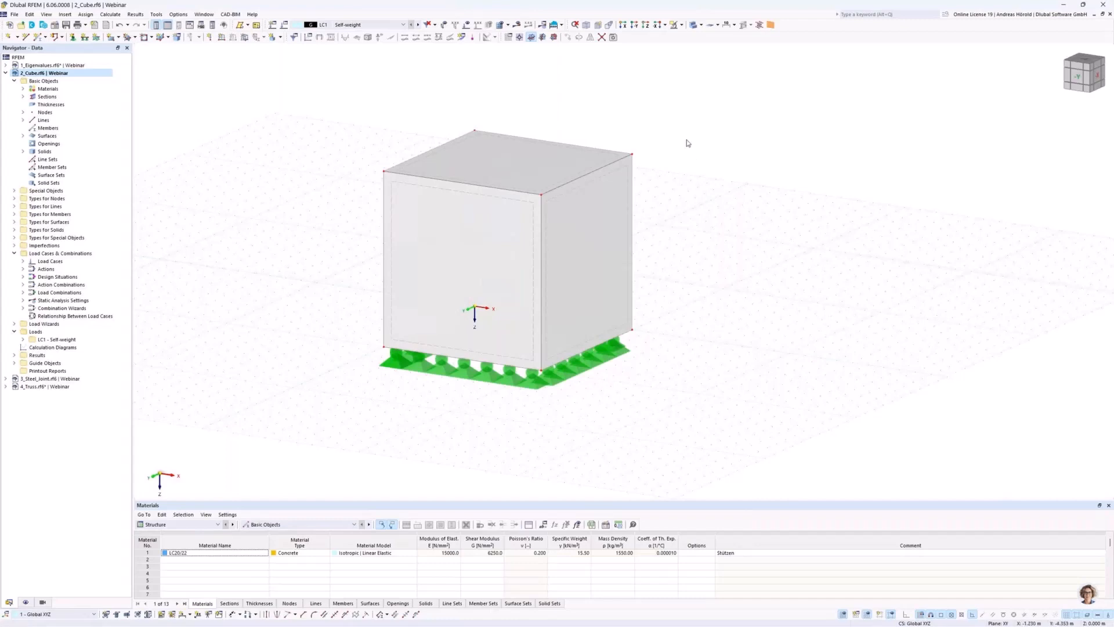
# Set the work plane to XZ and place its origin at the upper-left corner node of the cube's front face.
pyautogui.click(555, 38)
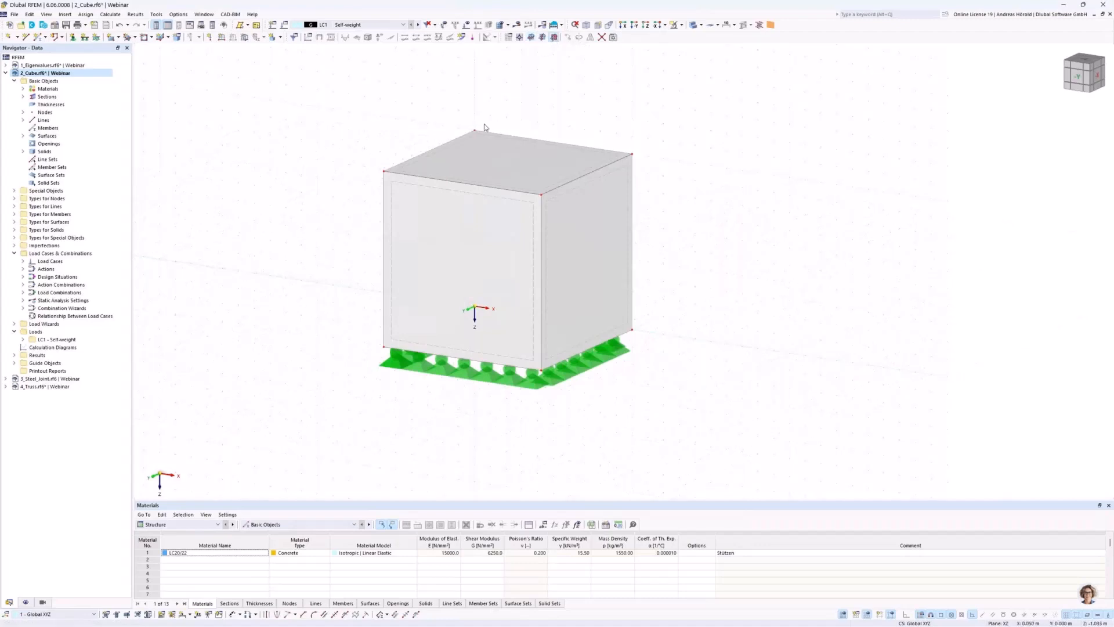
pyautogui.click(520, 39)
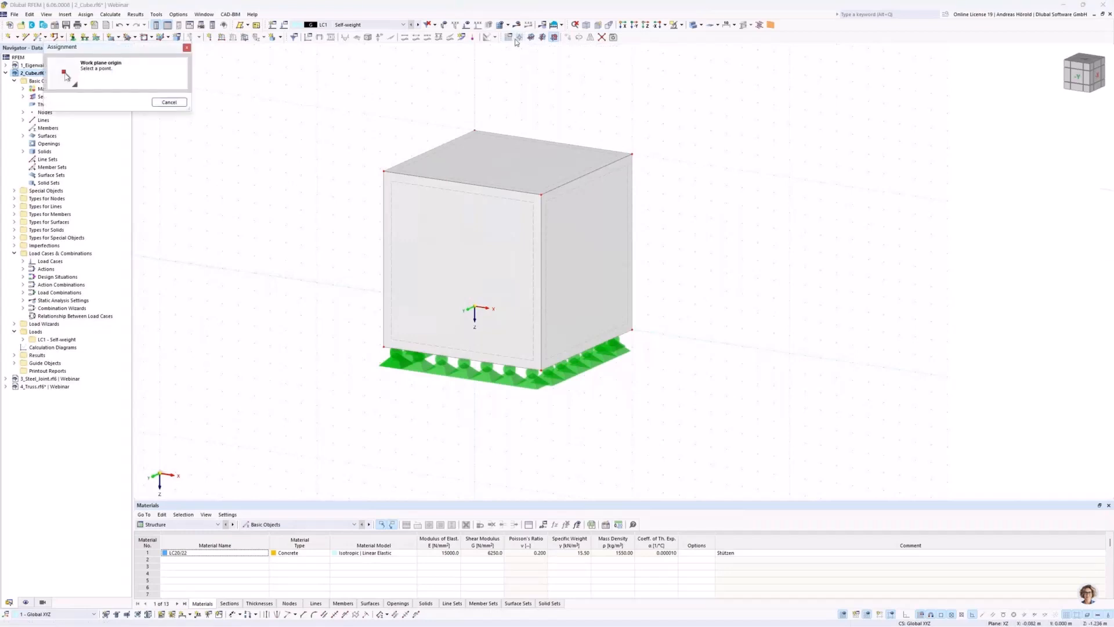
pyautogui.click(383, 172)
pyautogui.keyDown('ctrl'); pyautogui.moveTo(719, 242); pyautogui.dragTo(747, 242, button='middle'); pyautogui.keyUp('ctrl')
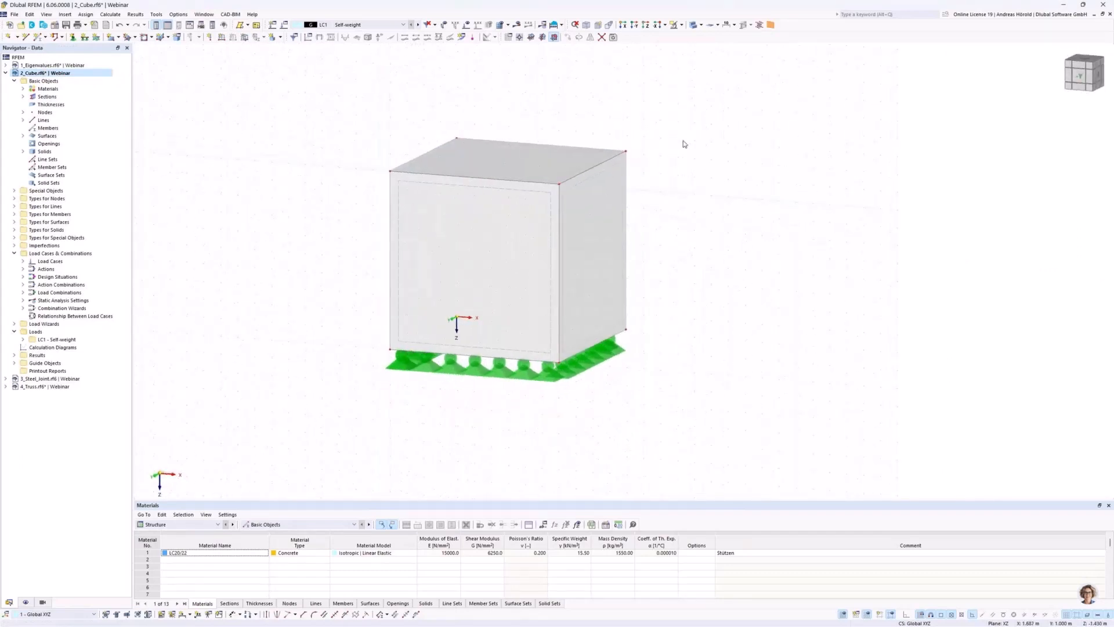
# Draw a rectangular opening about 0.2 m square in the cube's front face, with its upper-left corner at X 0.600 m, Z -0.400 m.
pyautogui.click(635, 26)
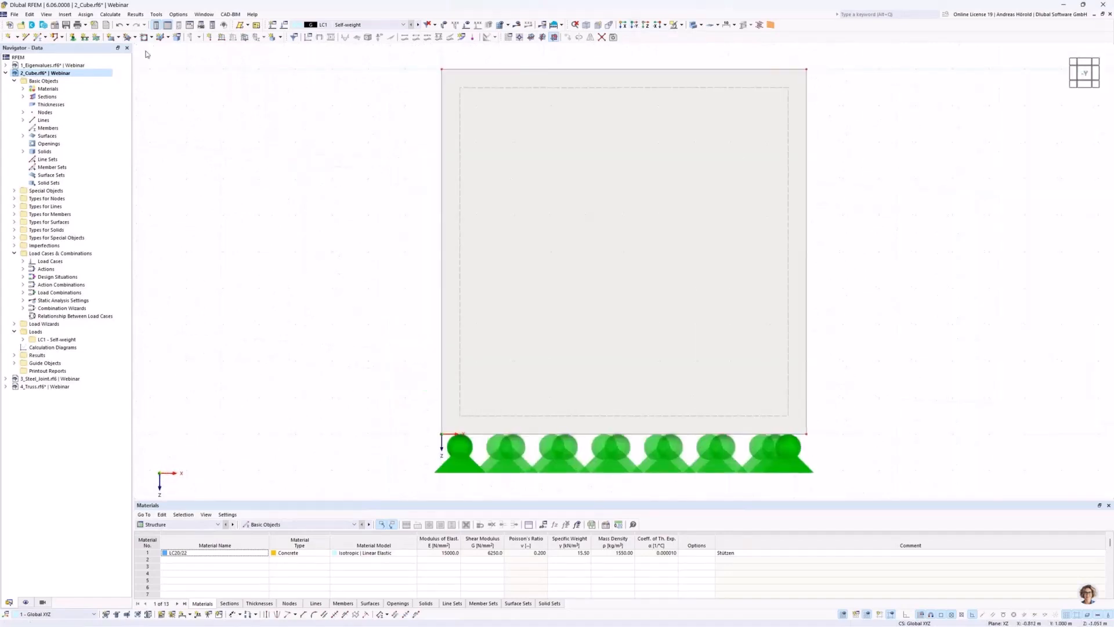
pyautogui.click(151, 37)
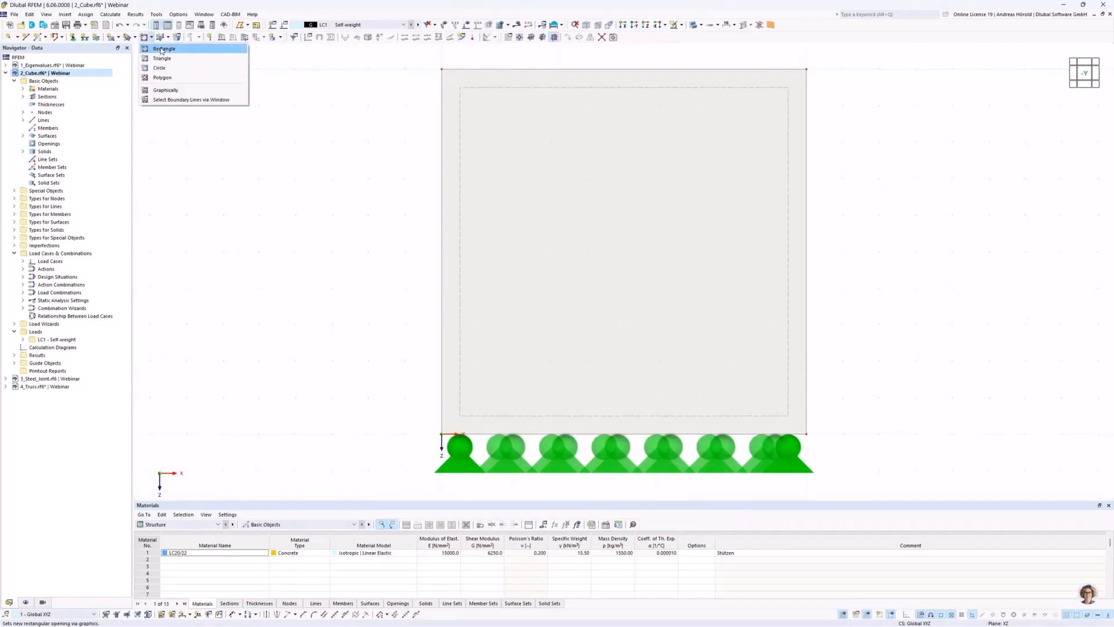
pyautogui.click(162, 50)
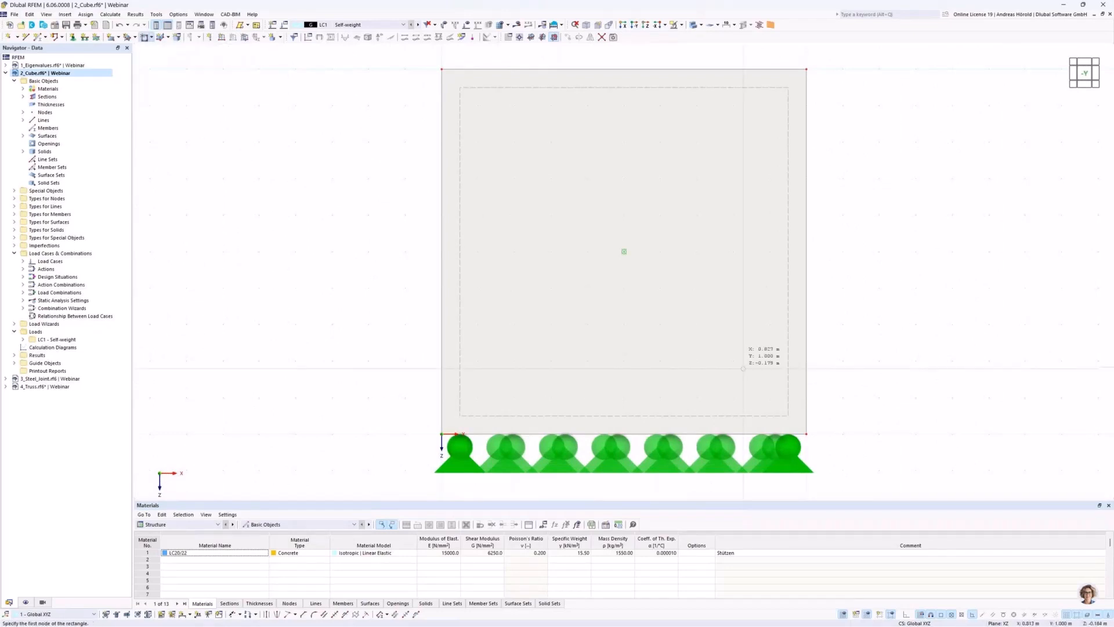
pyautogui.click(734, 361)
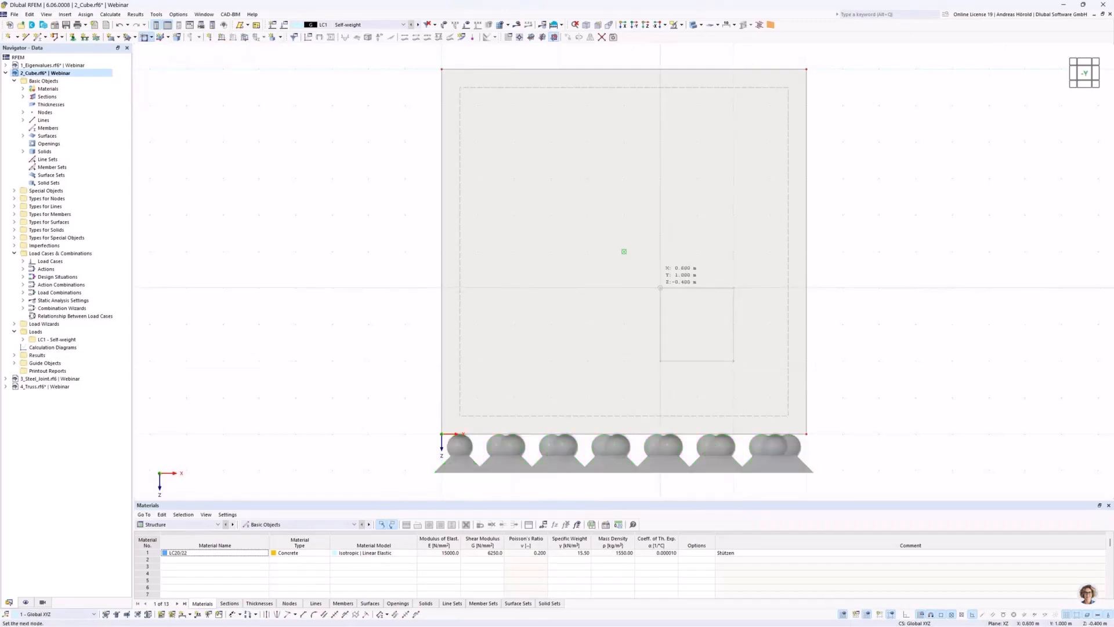
pyautogui.click(661, 288)
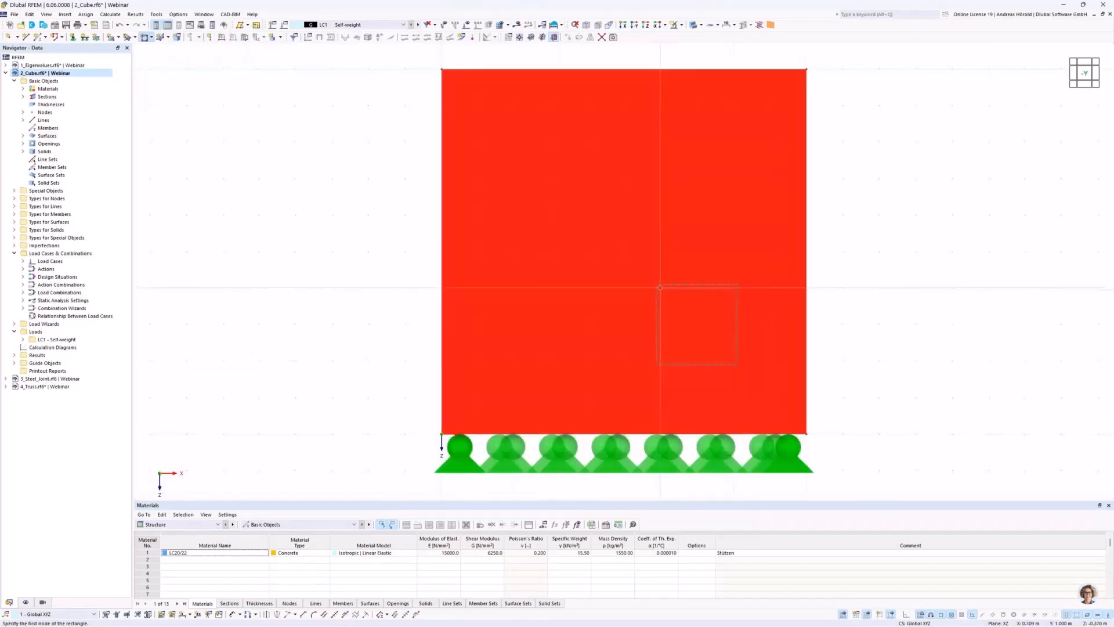
pyautogui.moveTo(897, 353)
pyautogui.keyDown('ctrl'); pyautogui.mouseDown(button='middle')
pyautogui.moveTo(872, 376)
pyautogui.moveTo(886, 355)
pyautogui.mouseUp(button='middle'); pyautogui.keyUp('ctrl')
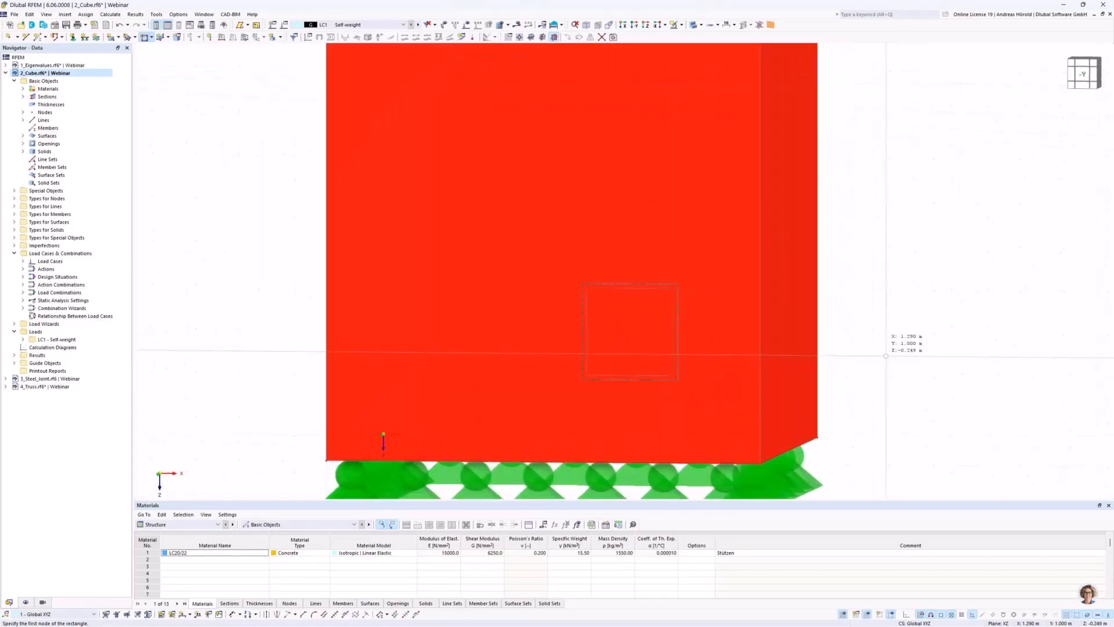
pyautogui.press('Escape')
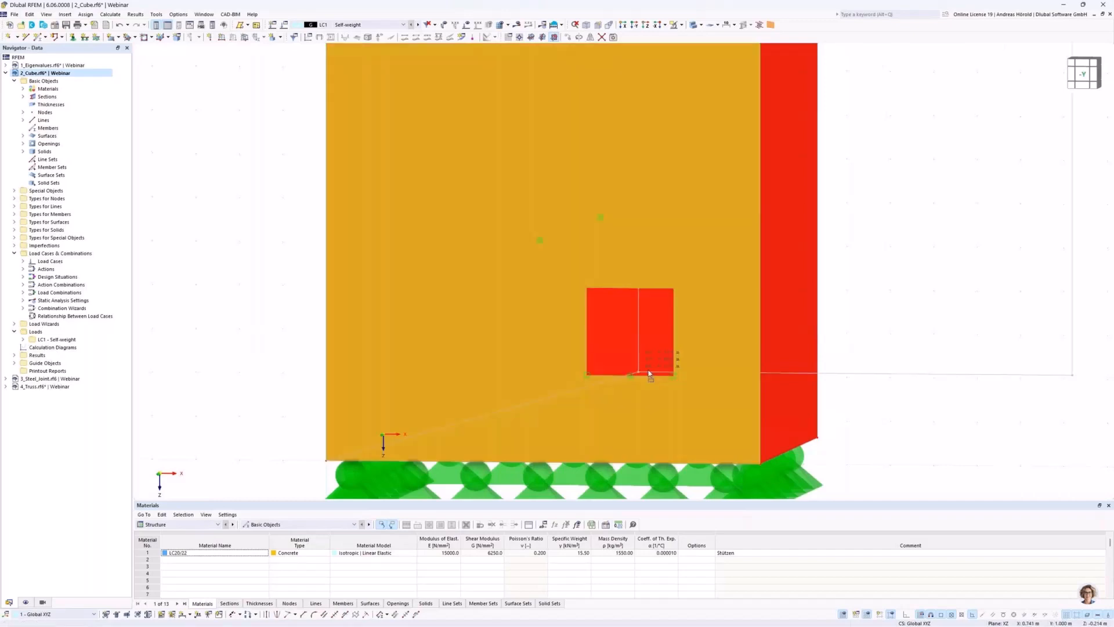
# Undo the displacement of the cube's front surface and deactivate drag & drop.
pyautogui.scroll(-5, 716, 364)
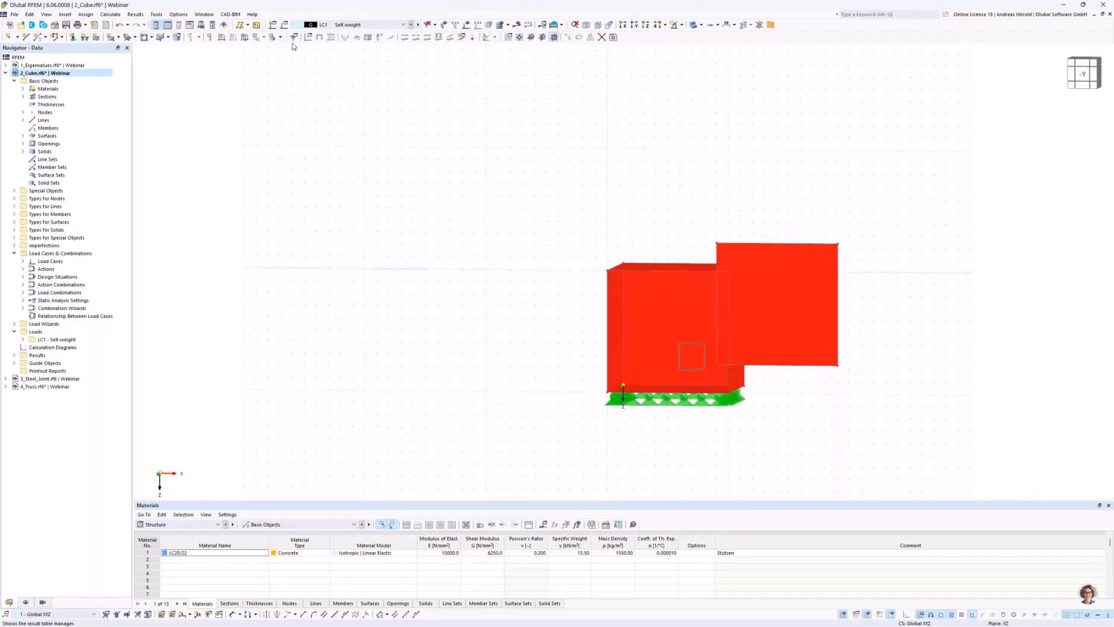
pyautogui.click(119, 26)
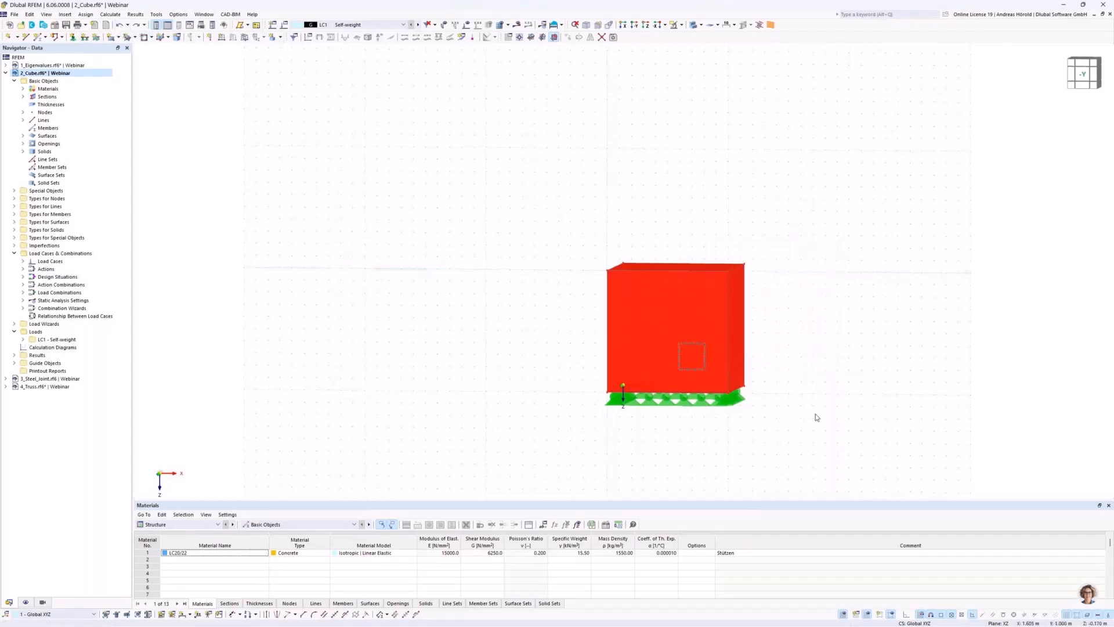
pyautogui.rightClick(789, 339)
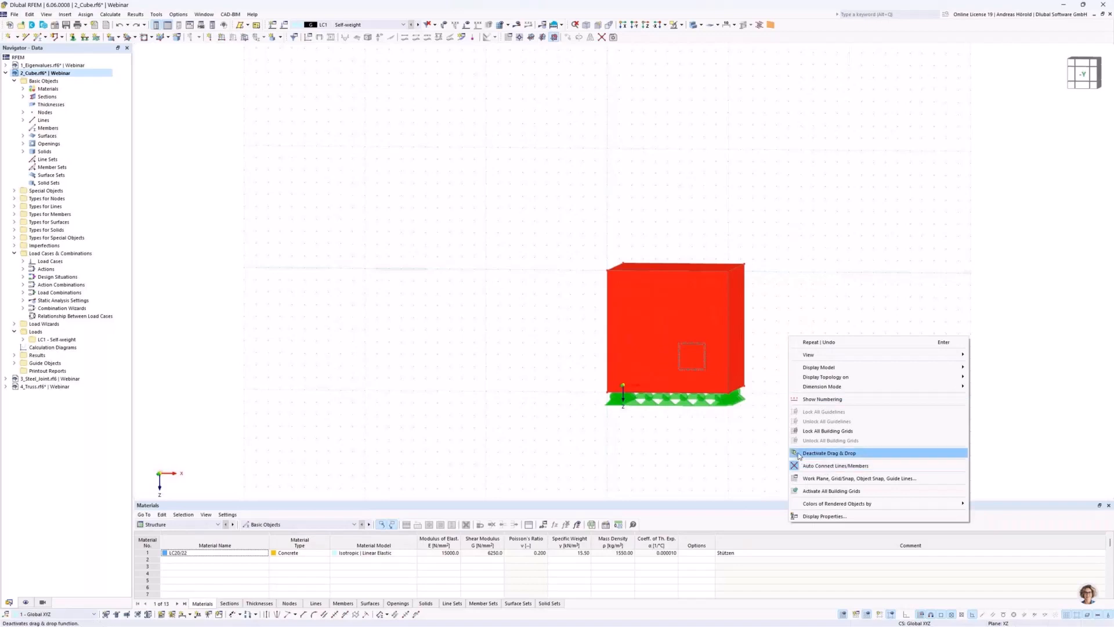
pyautogui.click(794, 455)
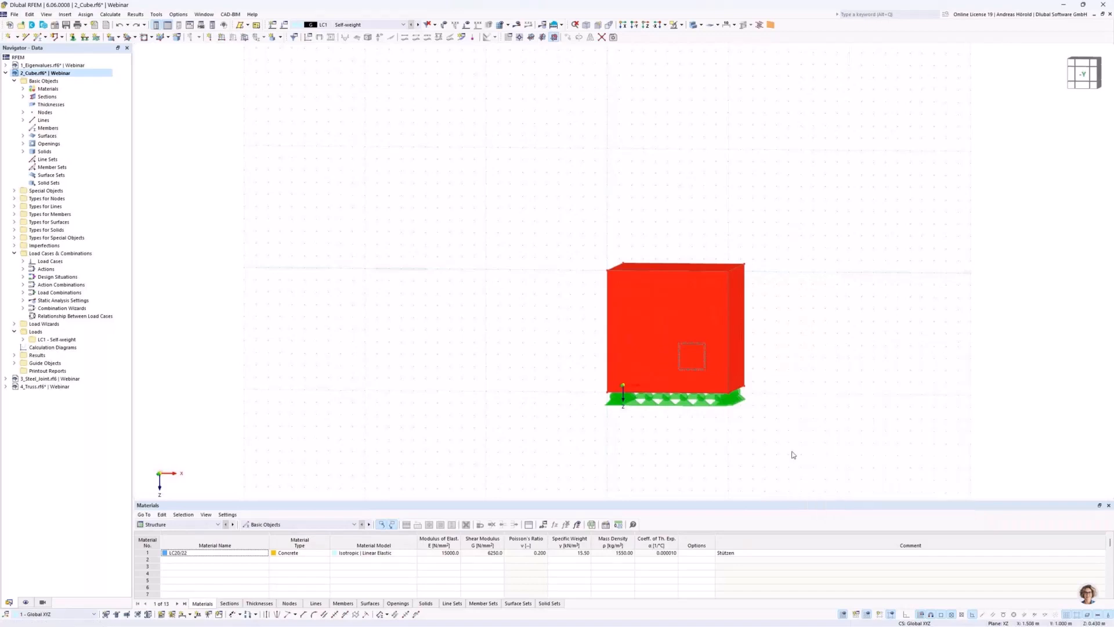
# Try a window selection around the square opening, clear the selection and turn drag & drop back on.
pyautogui.moveTo(666, 375); pyautogui.dragTo(715, 332)
pyautogui.click(797, 359)
pyautogui.rightClick(797, 358)
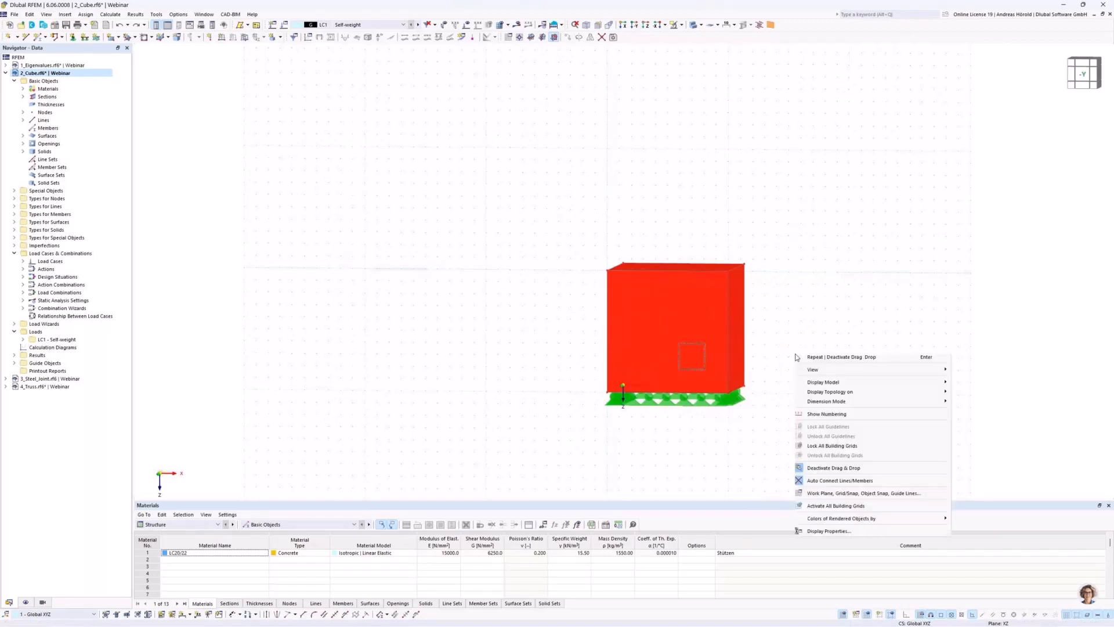
pyautogui.click(800, 471)
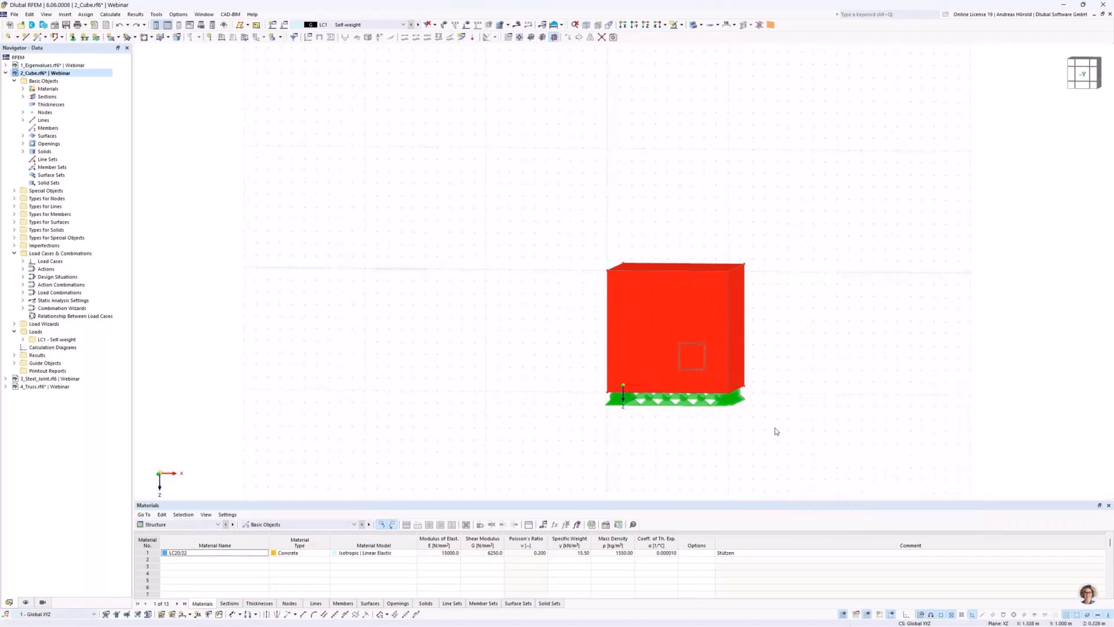
# Set up one copy of the square opening with a displacement vector of -1.000 m in Y, taken from the cube's lower edge nodes.
pyautogui.scroll(5, 739, 383)
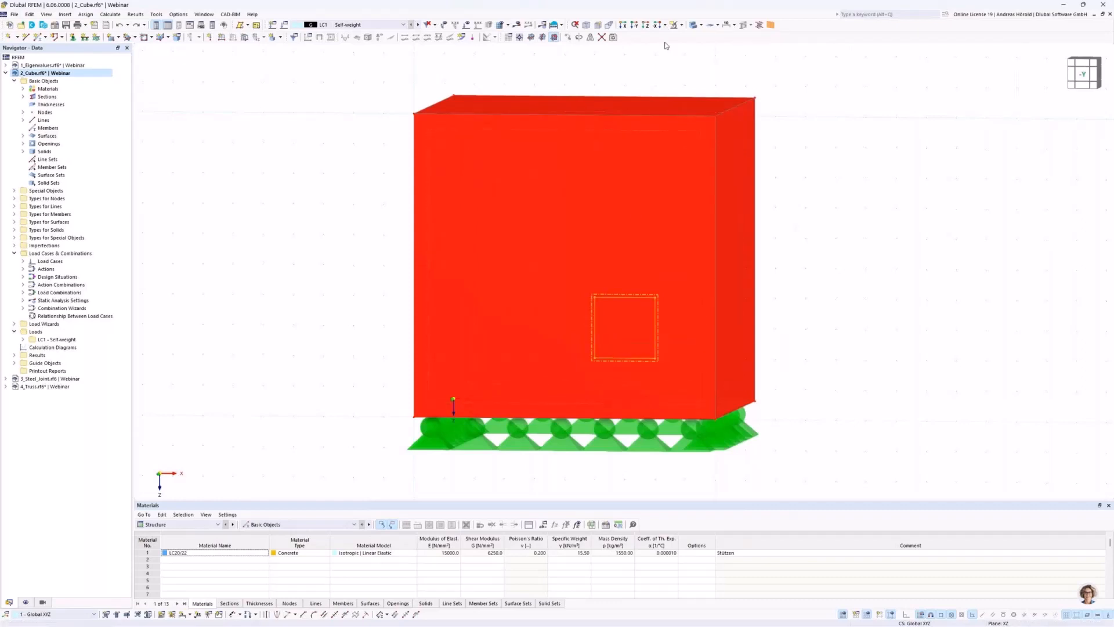
pyautogui.click(569, 38)
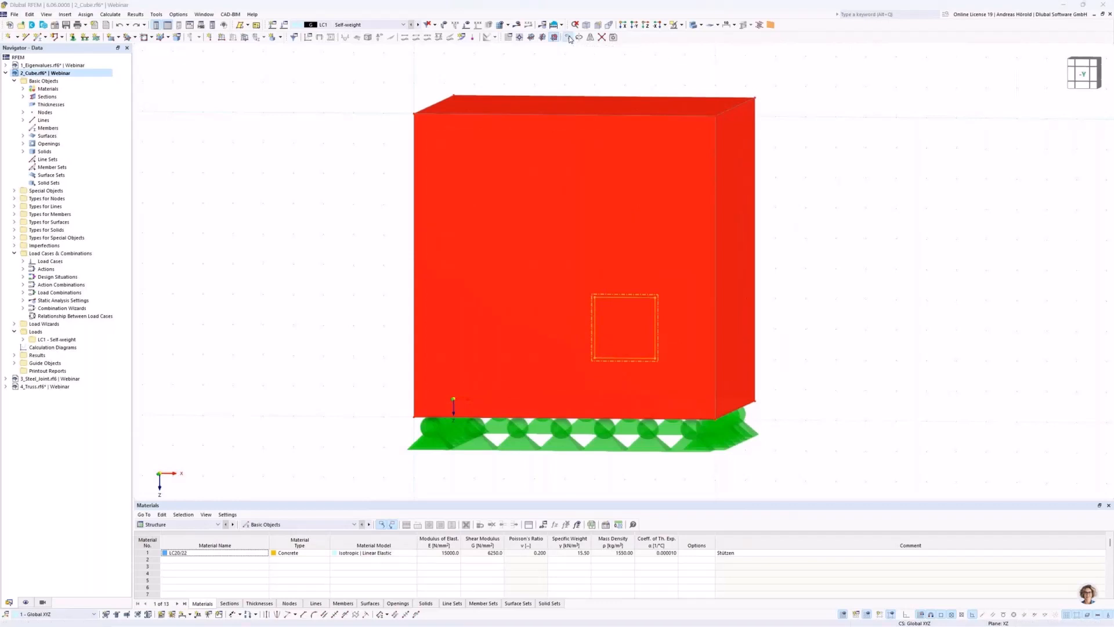
pyautogui.click(429, 241)
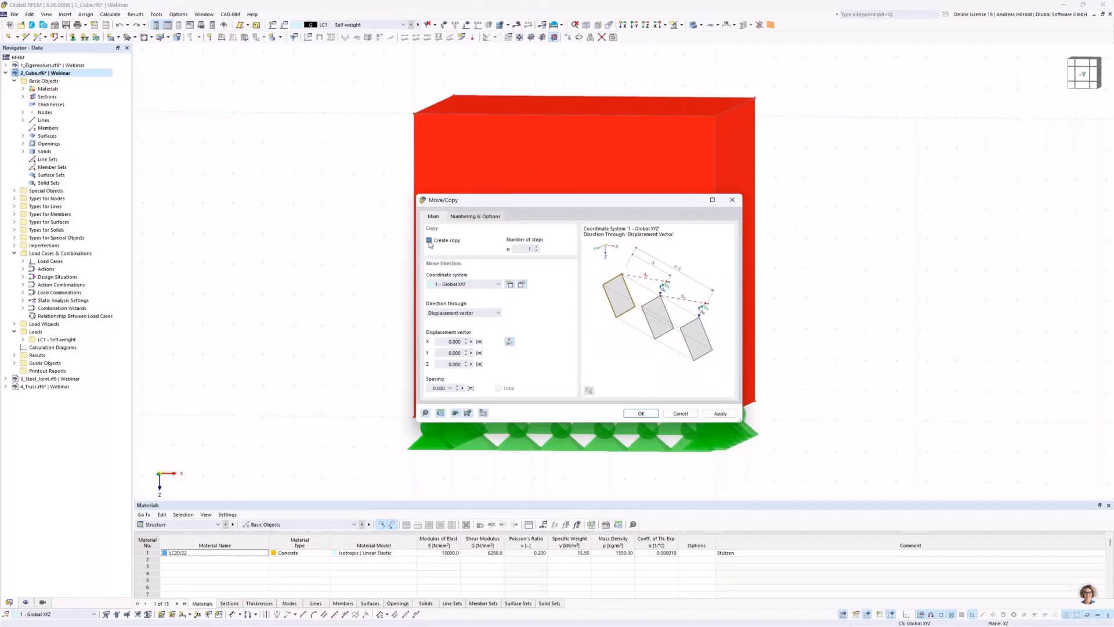
pyautogui.click(510, 342)
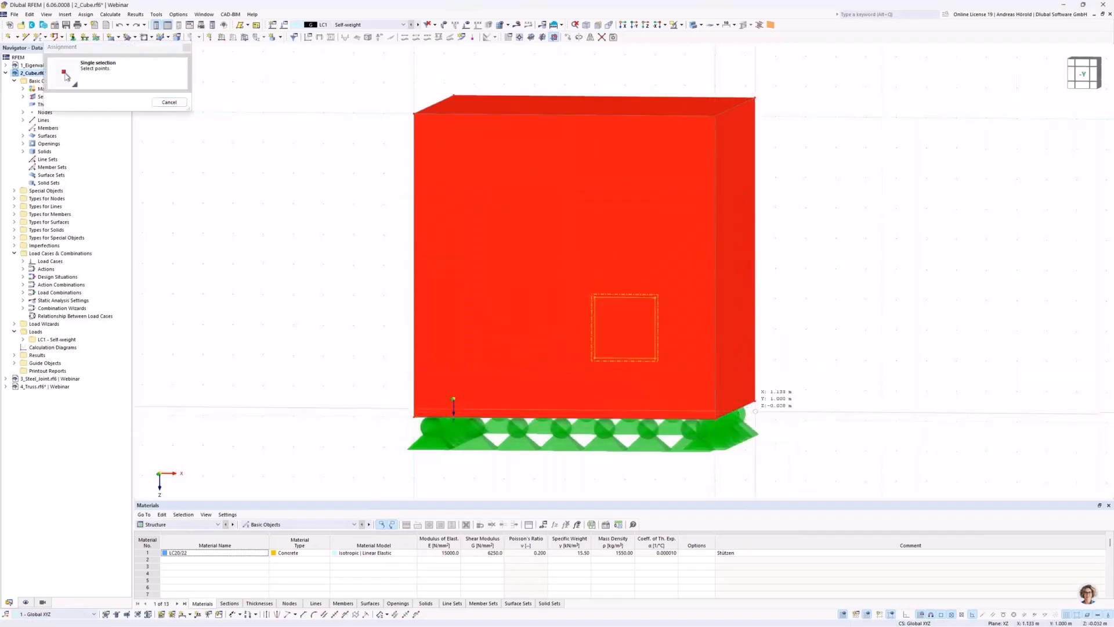
pyautogui.click(755, 401)
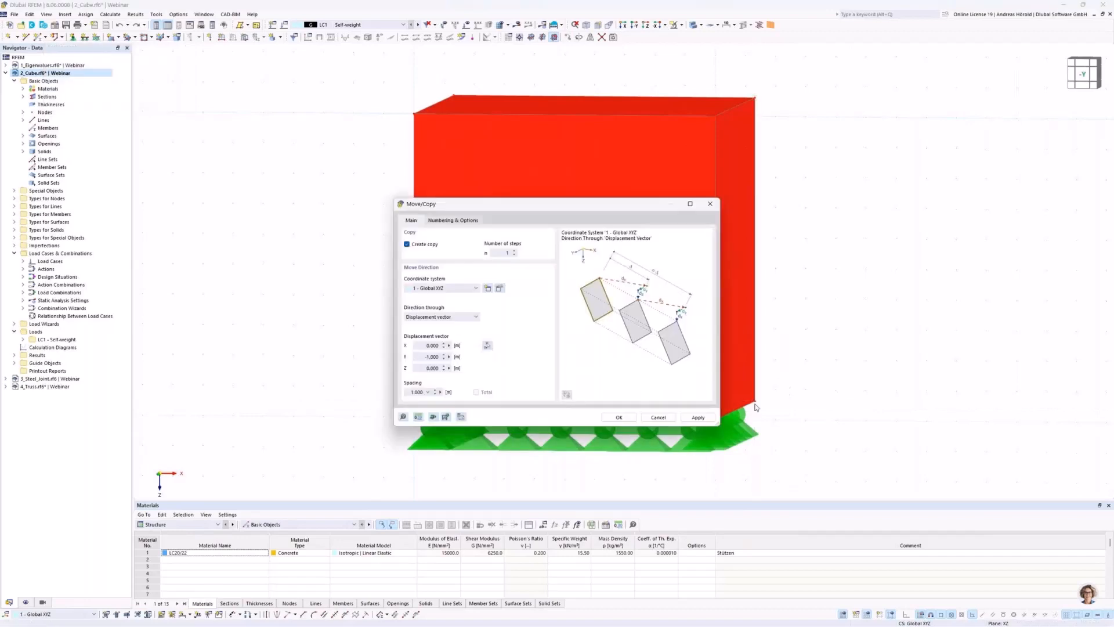
# Create the copy with step links joining nodes with lines and lines with surfaces, using surface 5 as the template.
pyautogui.click(441, 219)
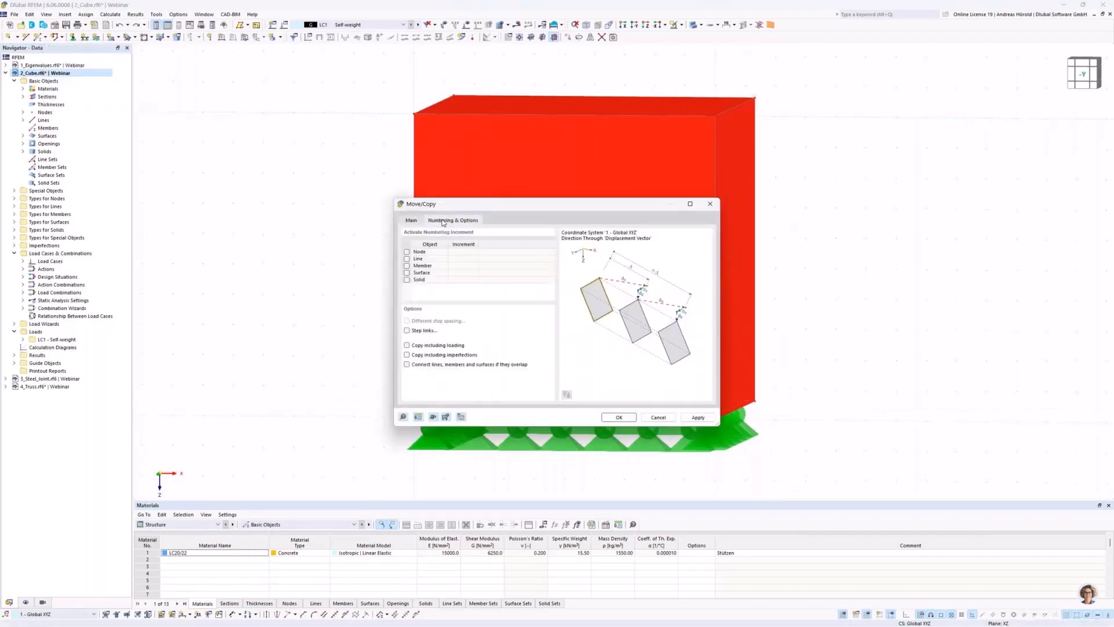
pyautogui.click(407, 331)
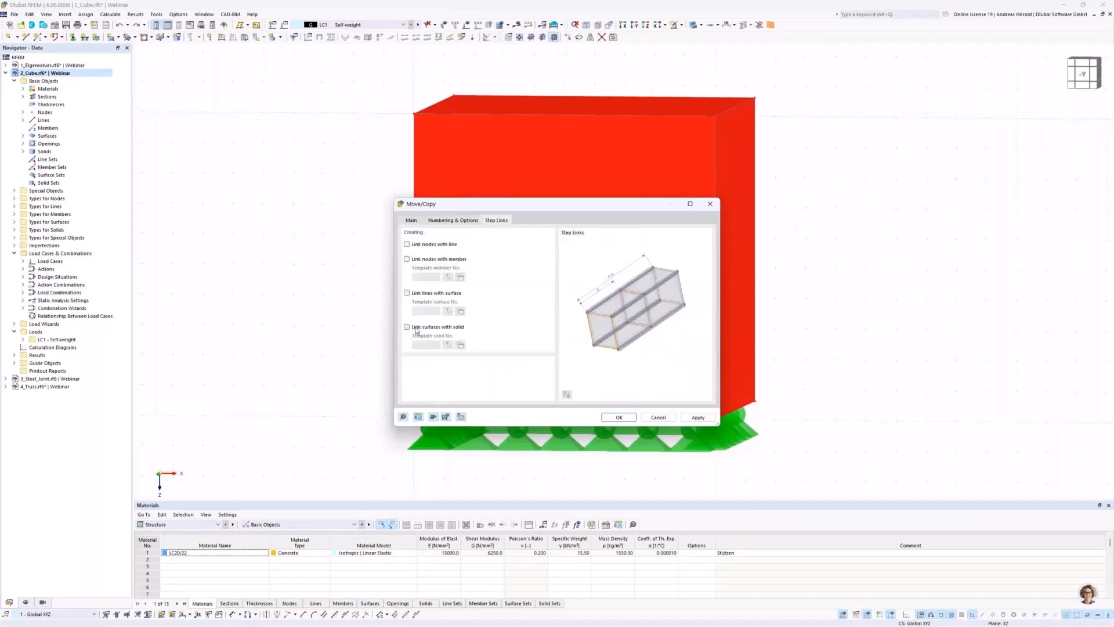
pyautogui.click(407, 244)
pyautogui.click(407, 293)
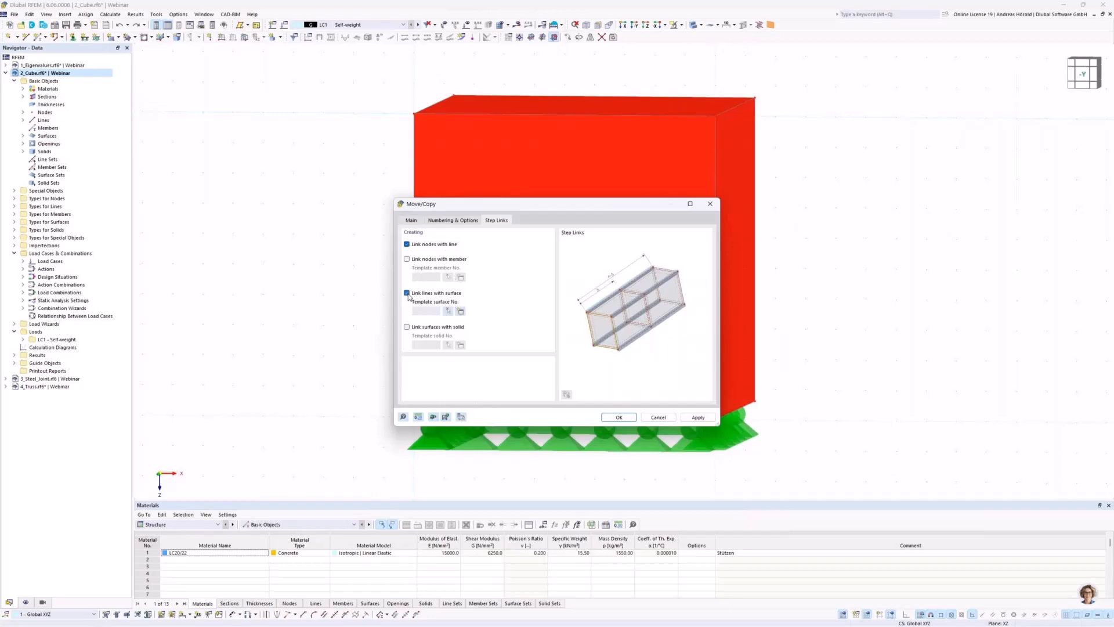
pyautogui.click(448, 312)
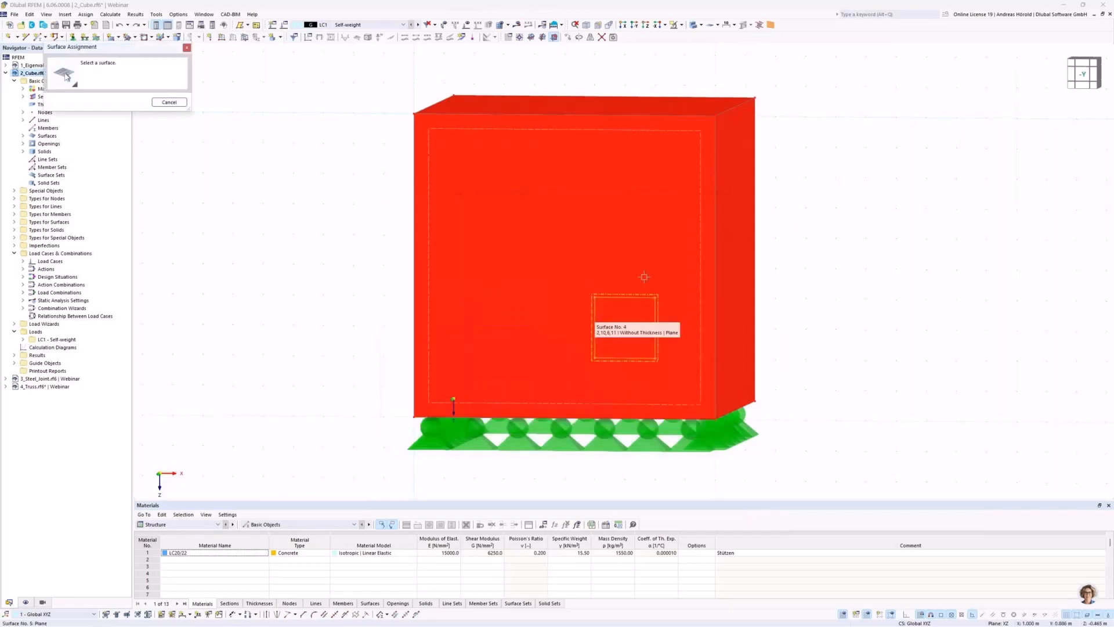
pyautogui.click(739, 271)
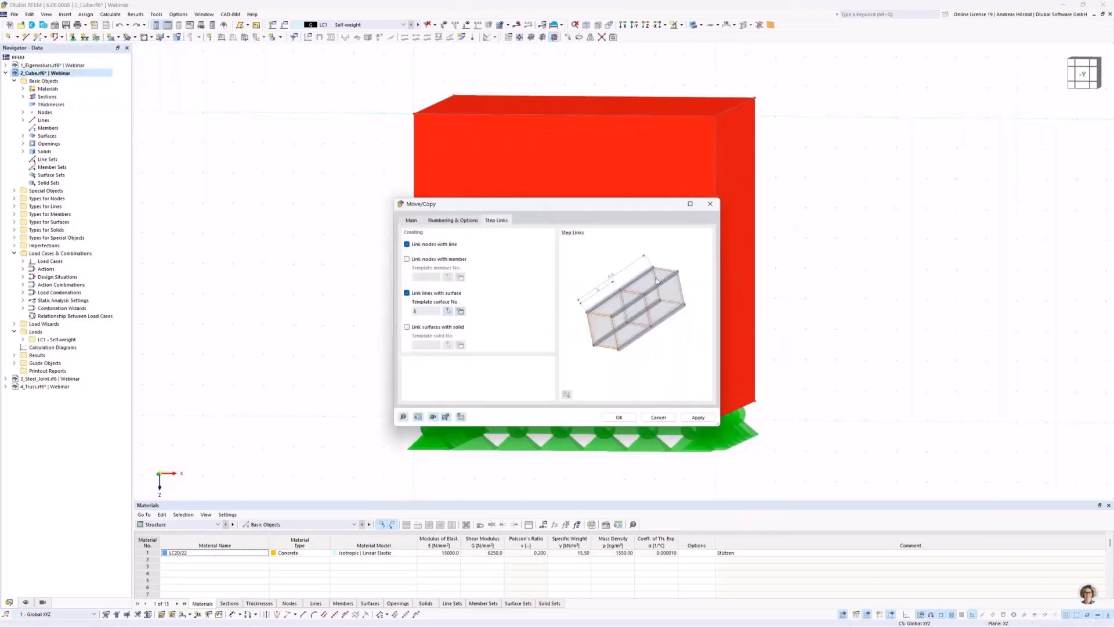
pyautogui.click(618, 418)
pyautogui.moveTo(927, 340)
pyautogui.keyDown('ctrl'); pyautogui.mouseDown(button='middle')
pyautogui.moveTo(910, 350)
pyautogui.moveTo(931, 331)
pyautogui.moveTo(948, 343)
pyautogui.moveTo(939, 347)
pyautogui.moveTo(943, 338)
pyautogui.mouseUp(button='middle'); pyautogui.keyUp('ctrl')
# Draw a circular opening in the upper-left area of the cube's front face, viewed along the -Y direction.
pyautogui.click(634, 24)
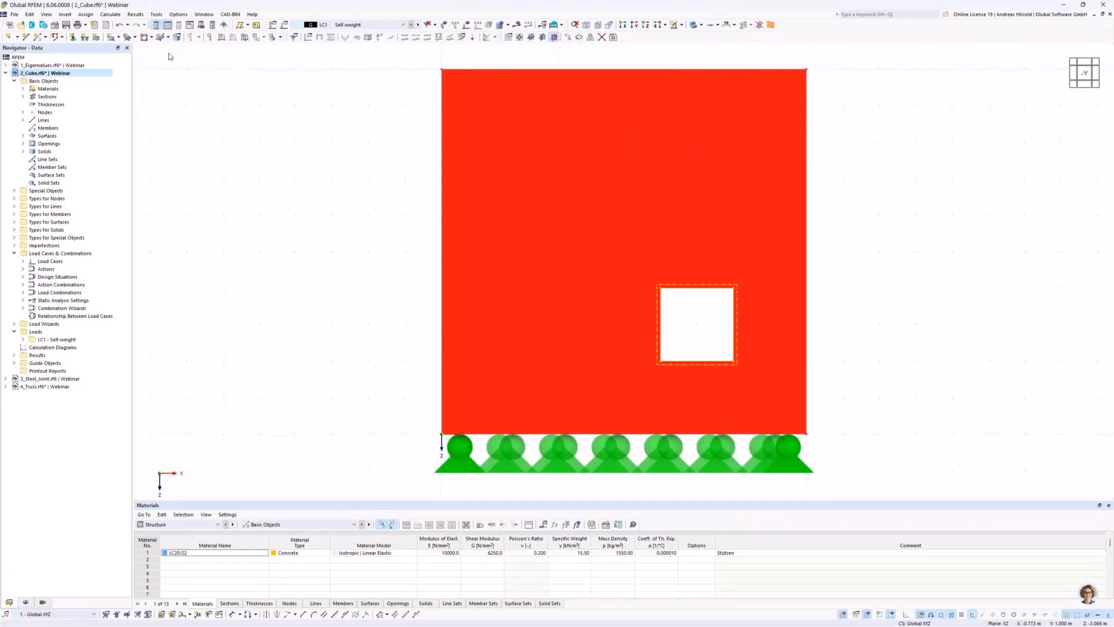
pyautogui.click(151, 37)
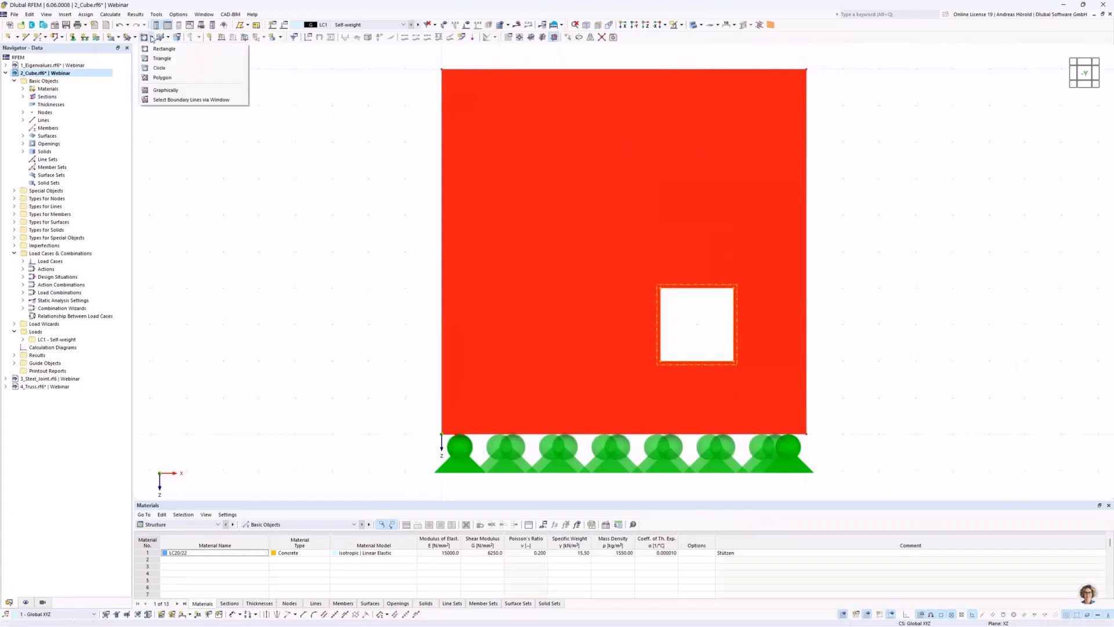
pyautogui.click(154, 68)
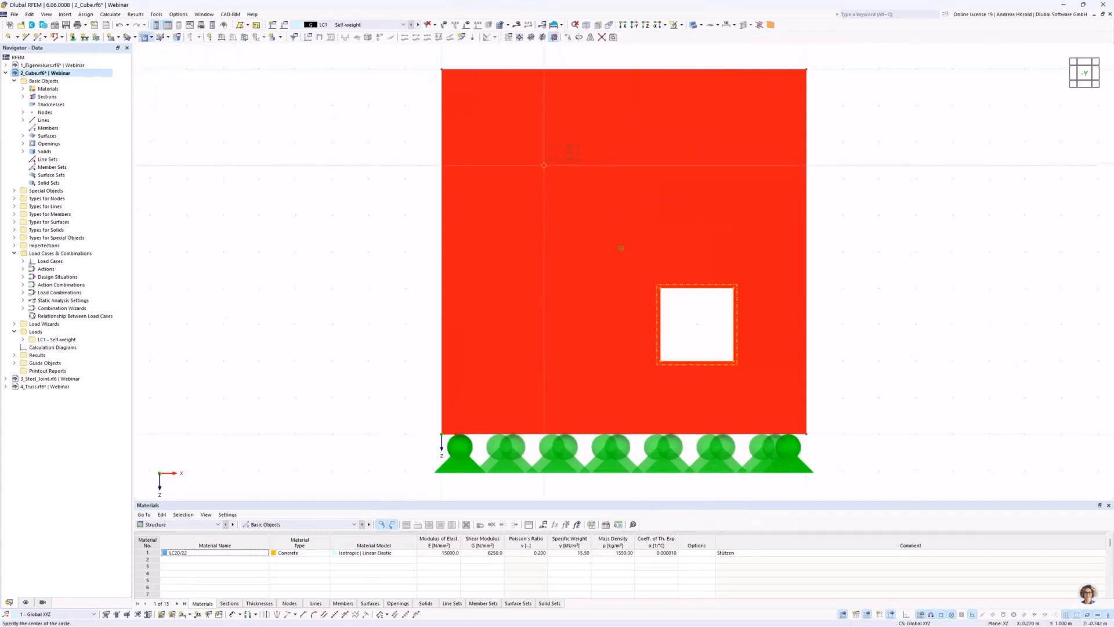
pyautogui.scroll(1, 532, 164)
pyautogui.scroll(-3, 602, 180)
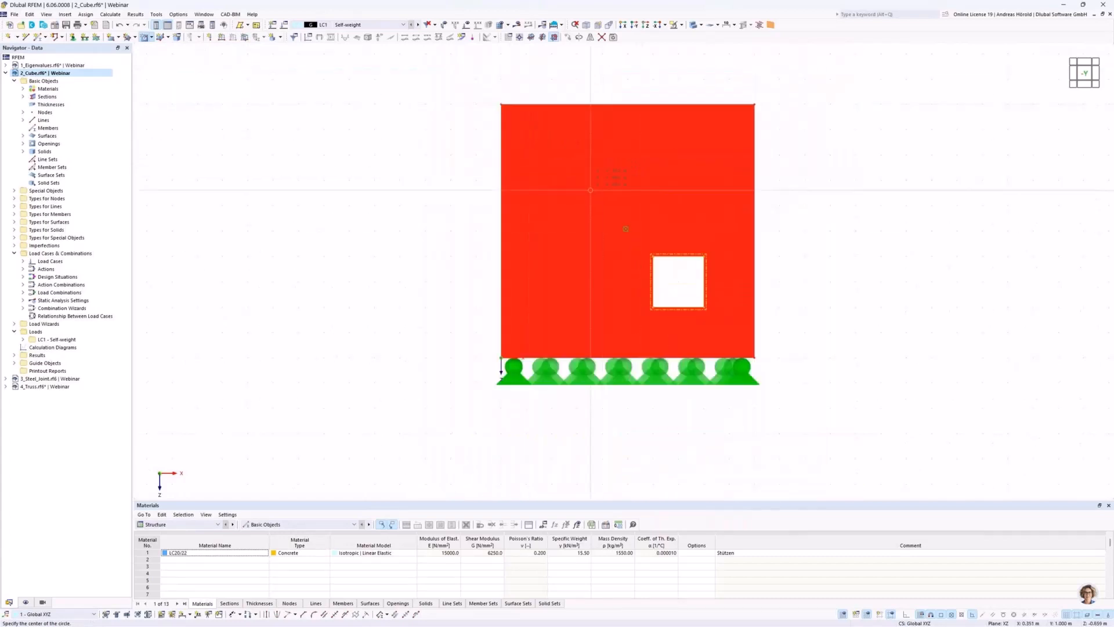
pyautogui.click(552, 154)
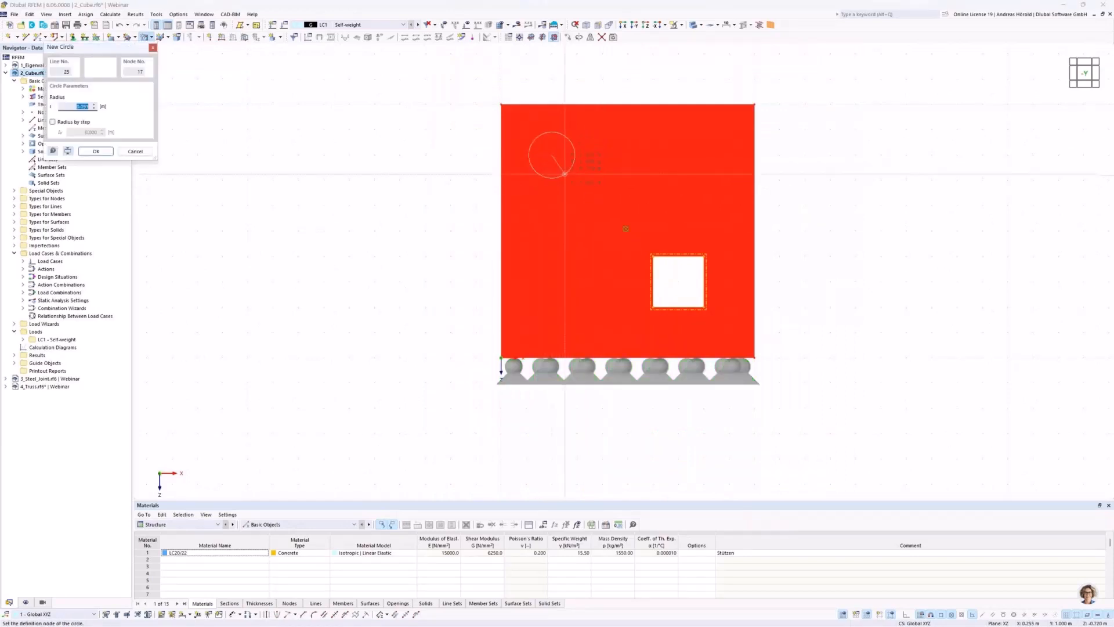
pyautogui.click(566, 172)
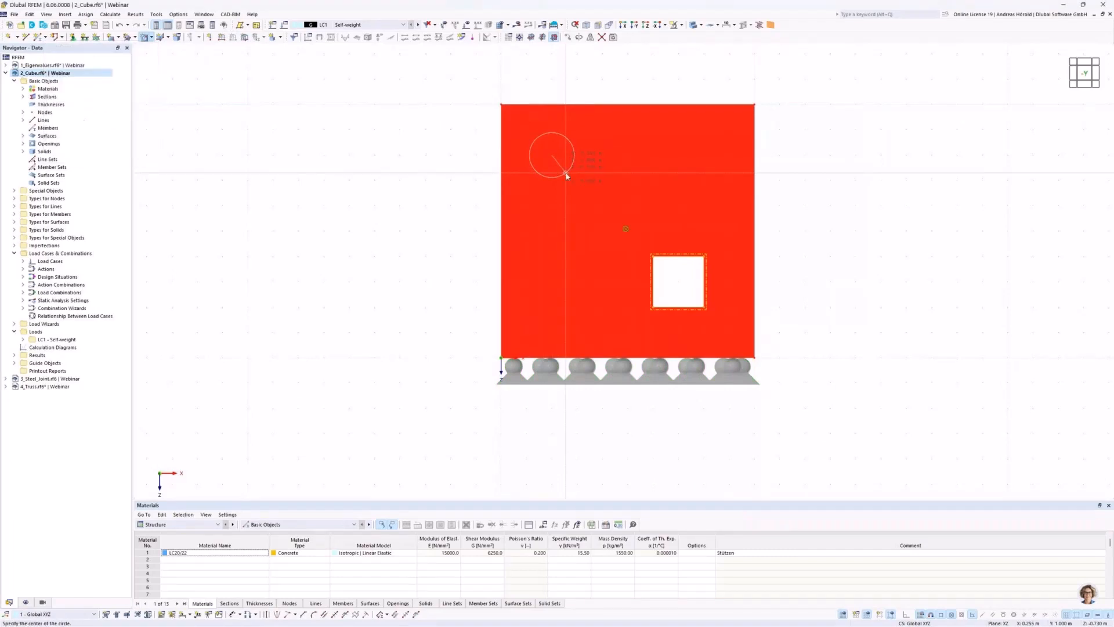
# Copy the circular opening once by -0.8 m in Y, with step links joining nodes with lines and lines with surfaces using template surface 5.
pyautogui.press('Escape')
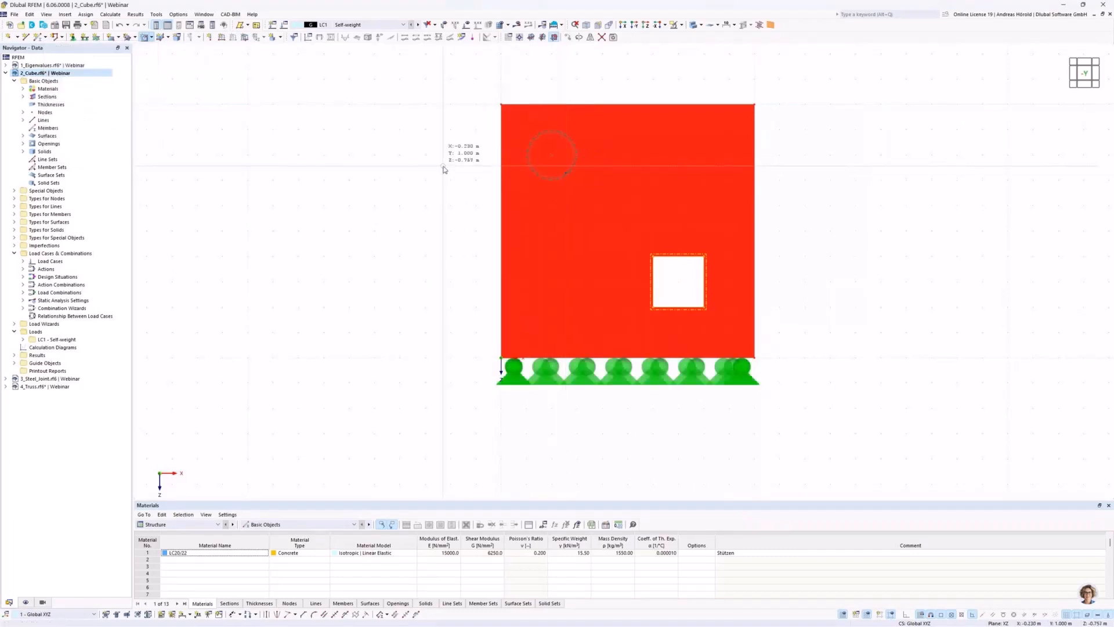
pyautogui.moveTo(445, 171); pyautogui.dragTo(428, 250, button='middle')
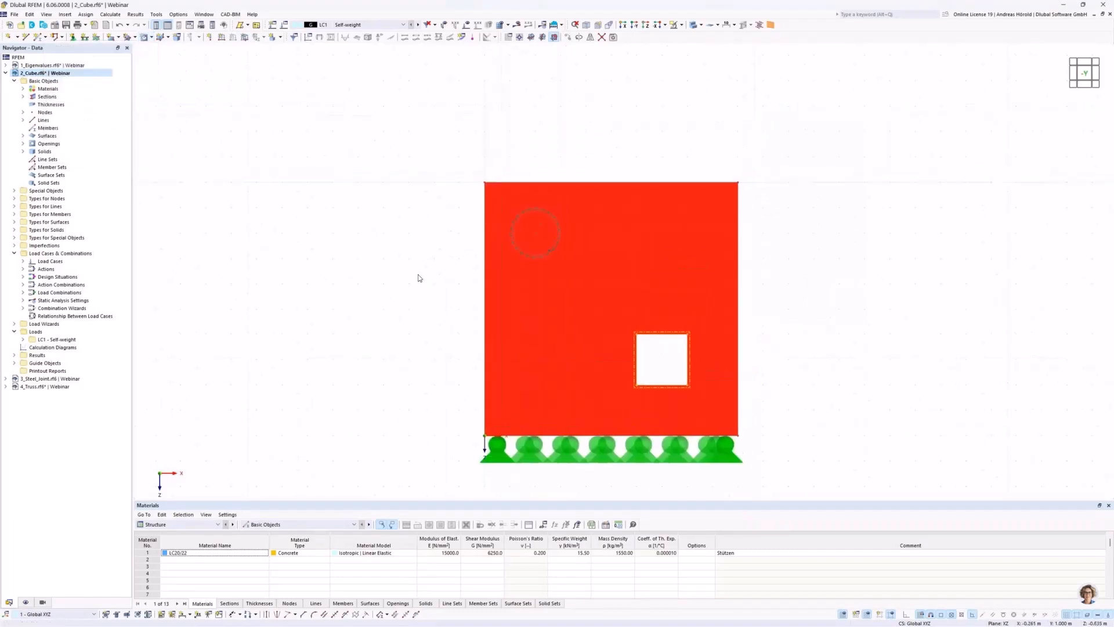
pyautogui.scroll(1, 451, 261)
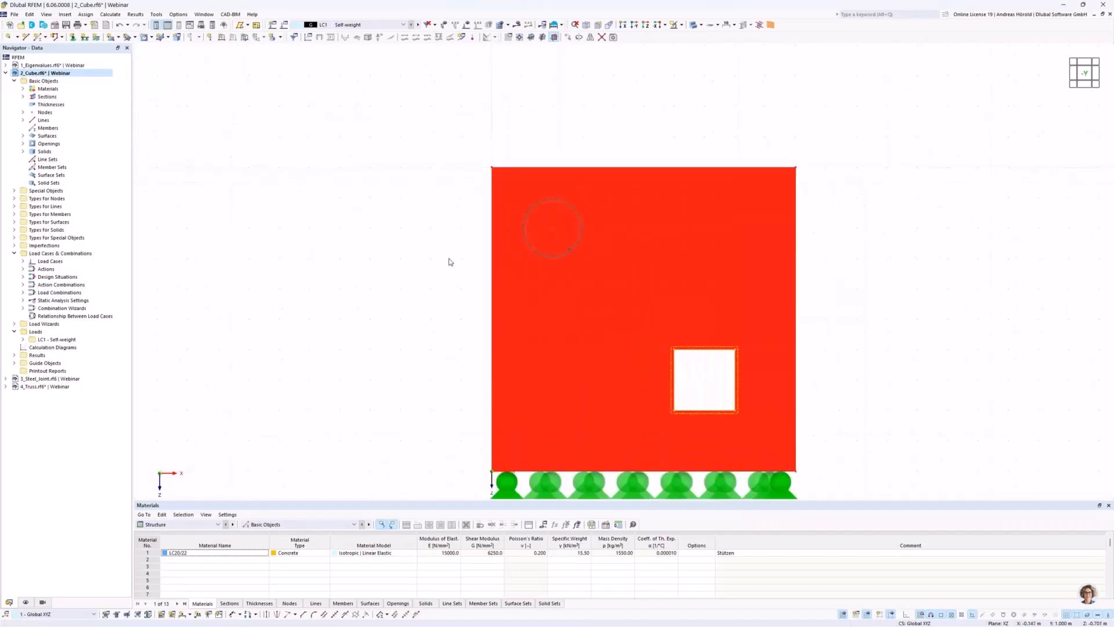
pyautogui.moveTo(451, 261); pyautogui.dragTo(374, 261, button='middle')
pyautogui.moveTo(375, 279); pyautogui.dragTo(543, 190)
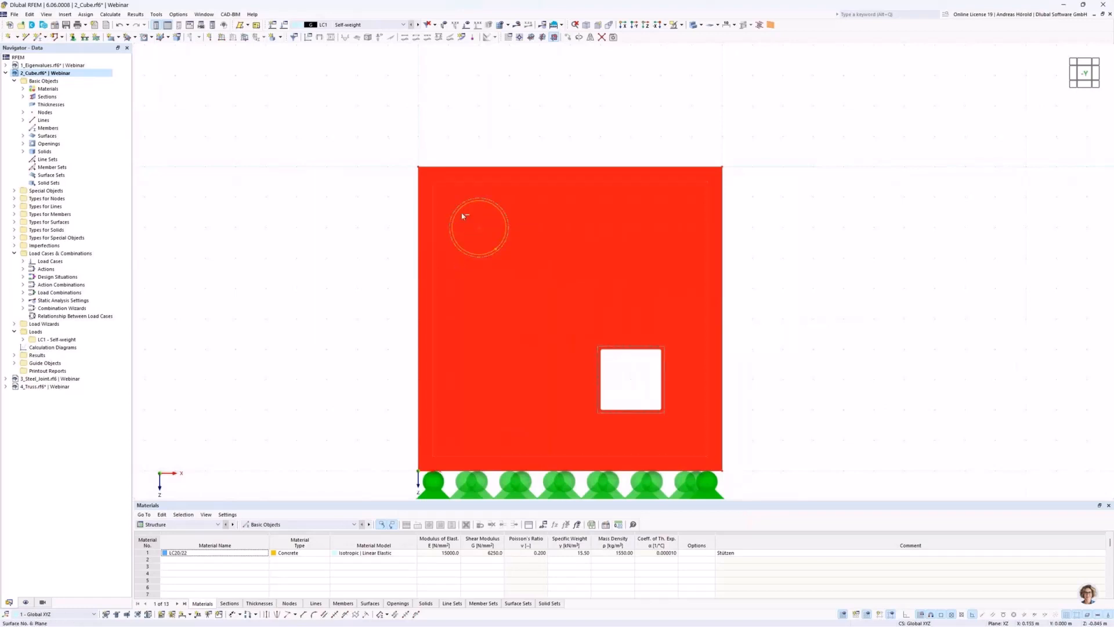
pyautogui.scroll(2, 496, 209)
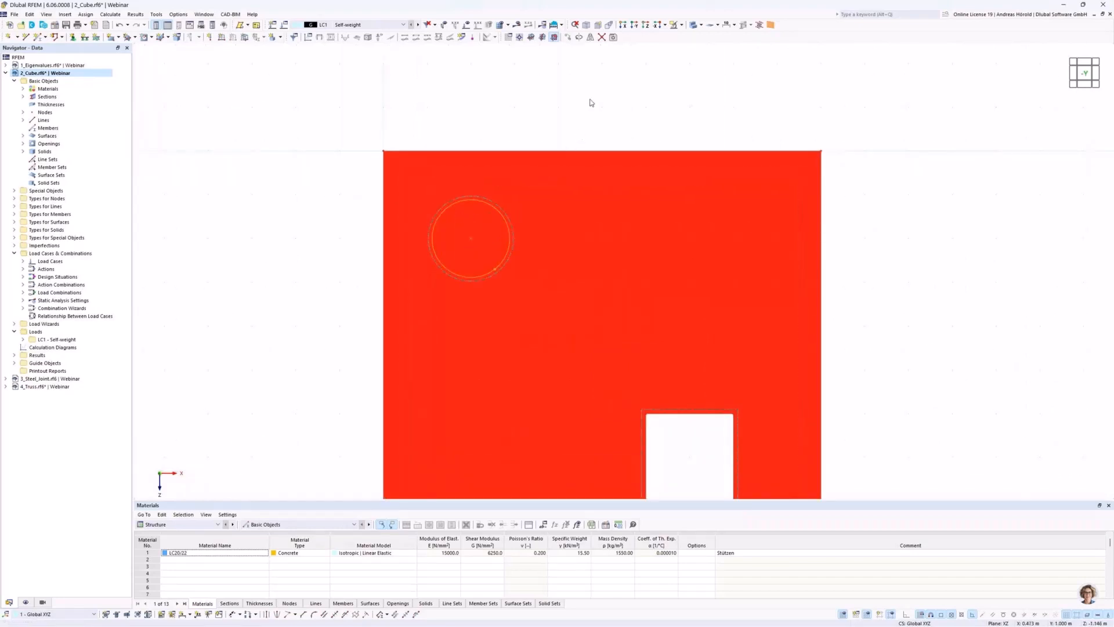
pyautogui.click(569, 37)
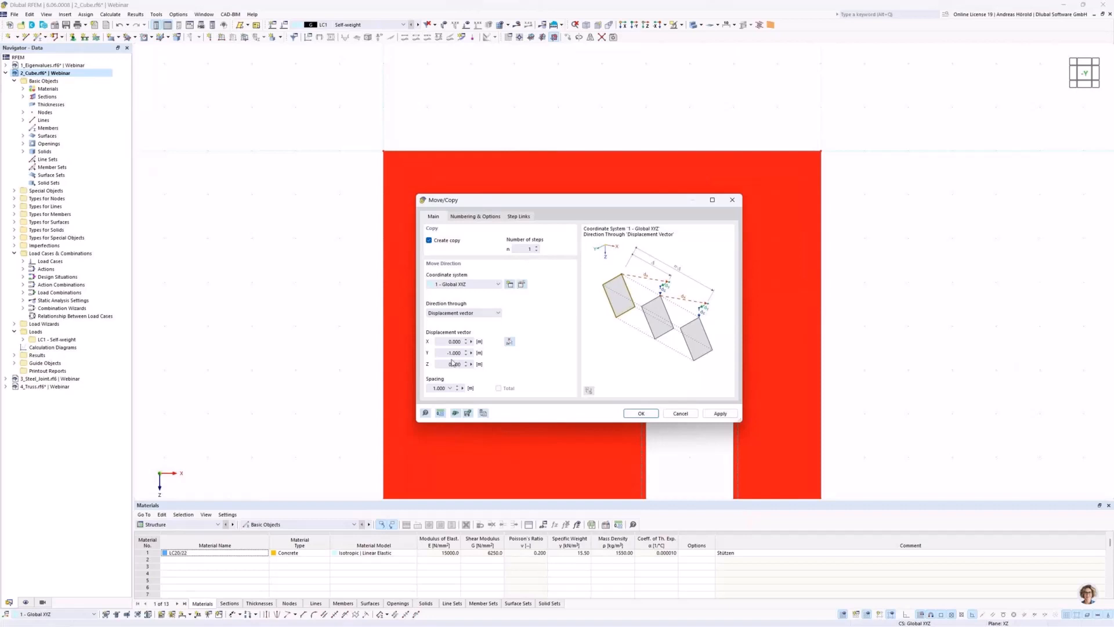
pyautogui.moveTo(449, 352); pyautogui.dragTo(484, 352)
pyautogui.write('0,8')
pyautogui.click(470, 217)
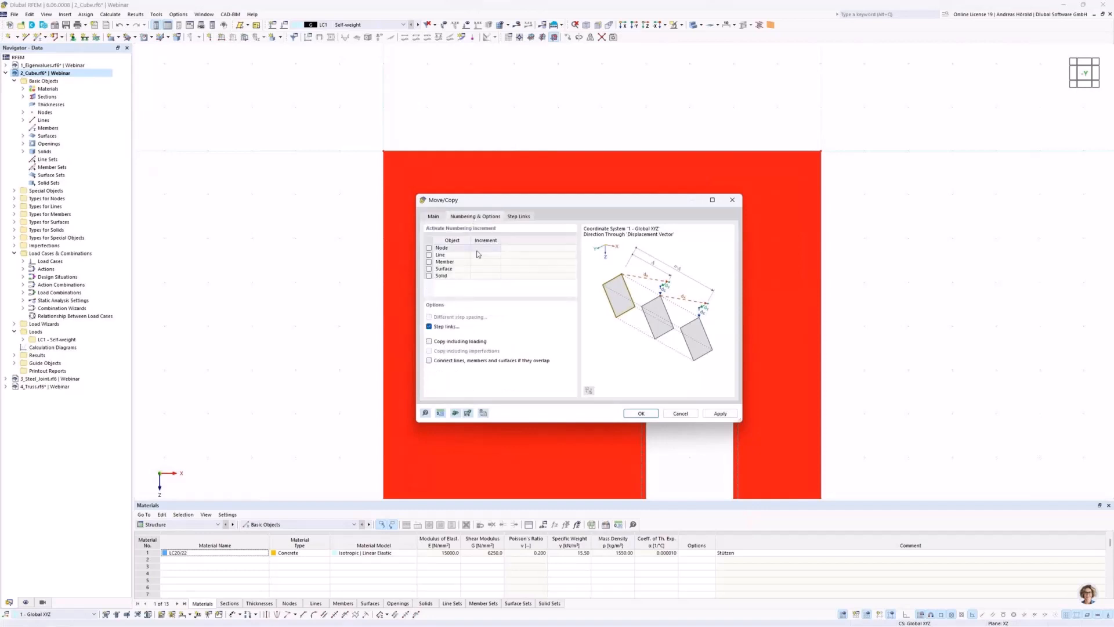
pyautogui.click(517, 217)
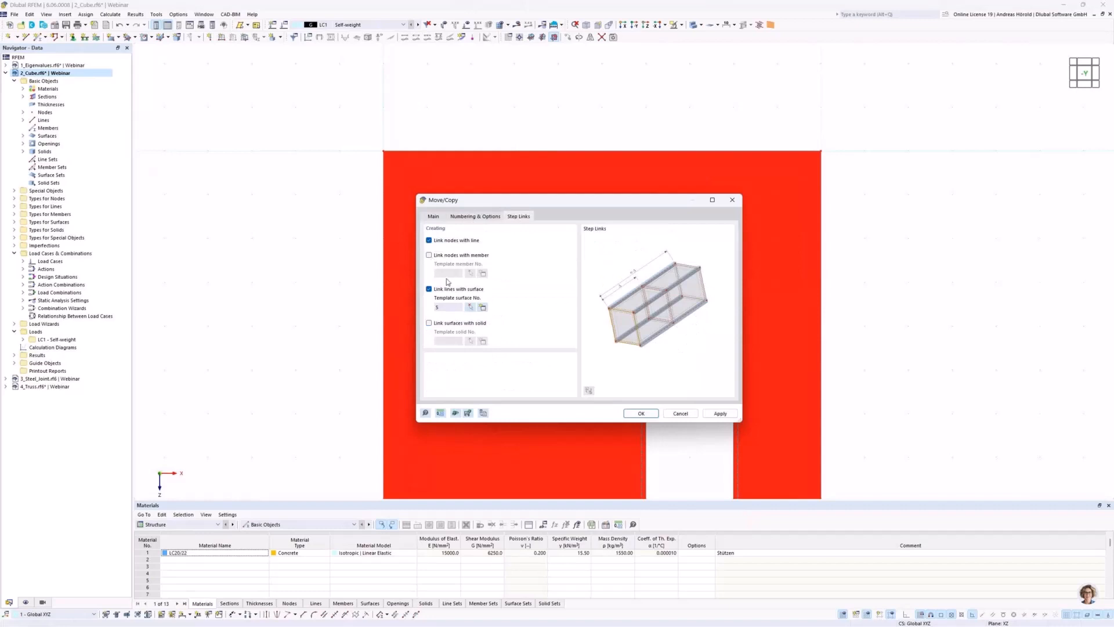
pyautogui.click(634, 414)
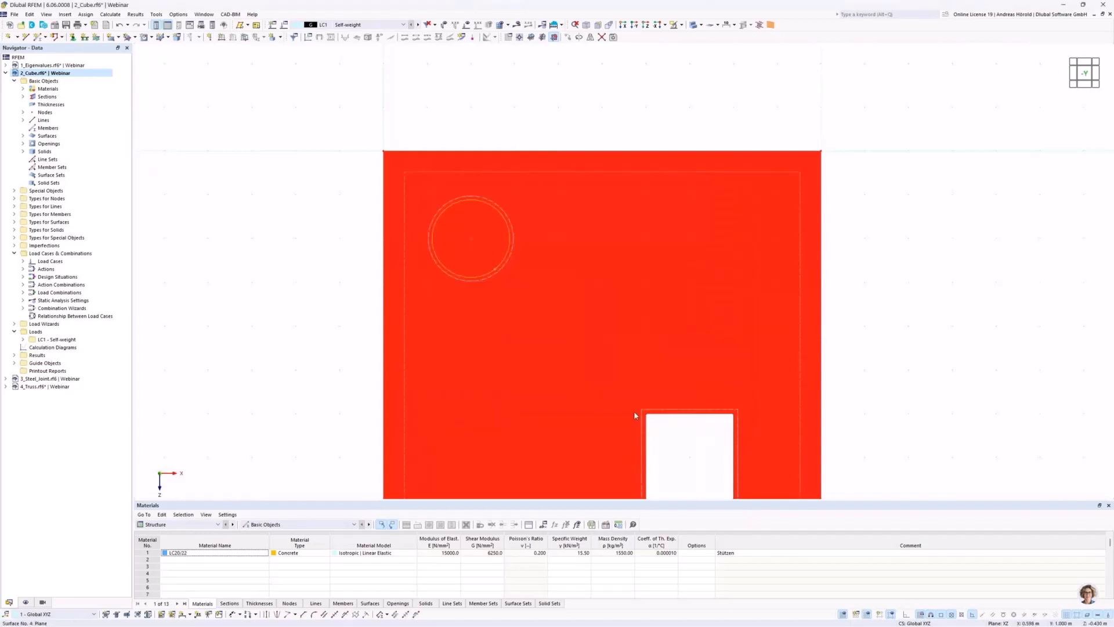
# Check the copied circular opening in transparent display and switch the model to wireframe.
pyautogui.moveTo(891, 288)
pyautogui.keyDown('ctrl'); pyautogui.mouseDown(button='middle')
pyautogui.moveTo(876, 309)
pyautogui.moveTo(669, 354)
pyautogui.moveTo(750, 358)
pyautogui.moveTo(891, 298)
pyautogui.mouseUp(button='middle'); pyautogui.keyUp('ctrl')
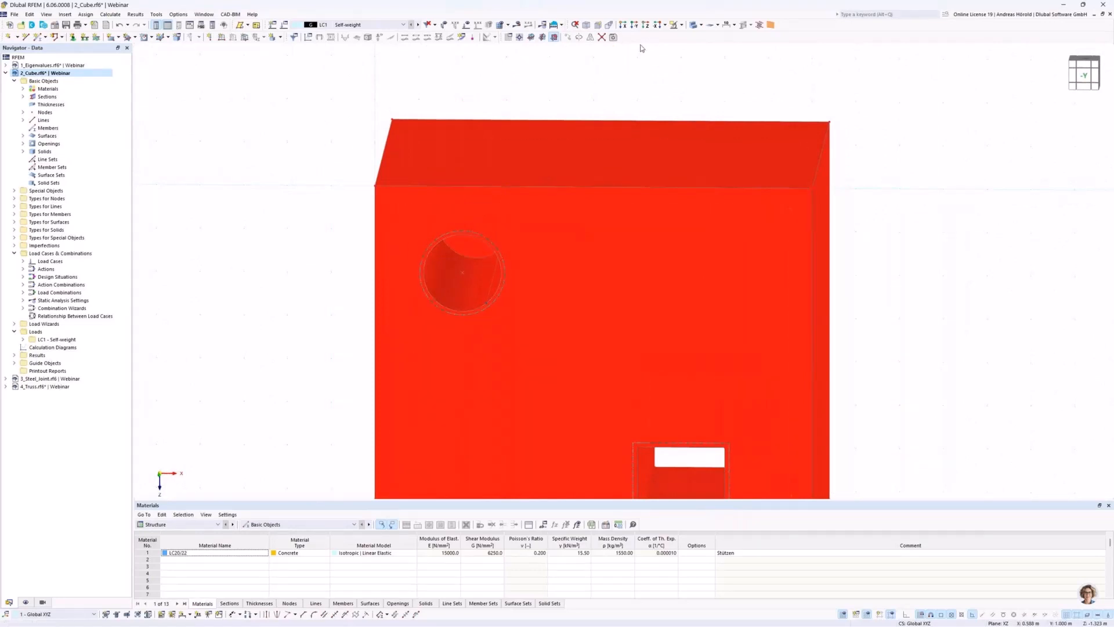
pyautogui.click(702, 26)
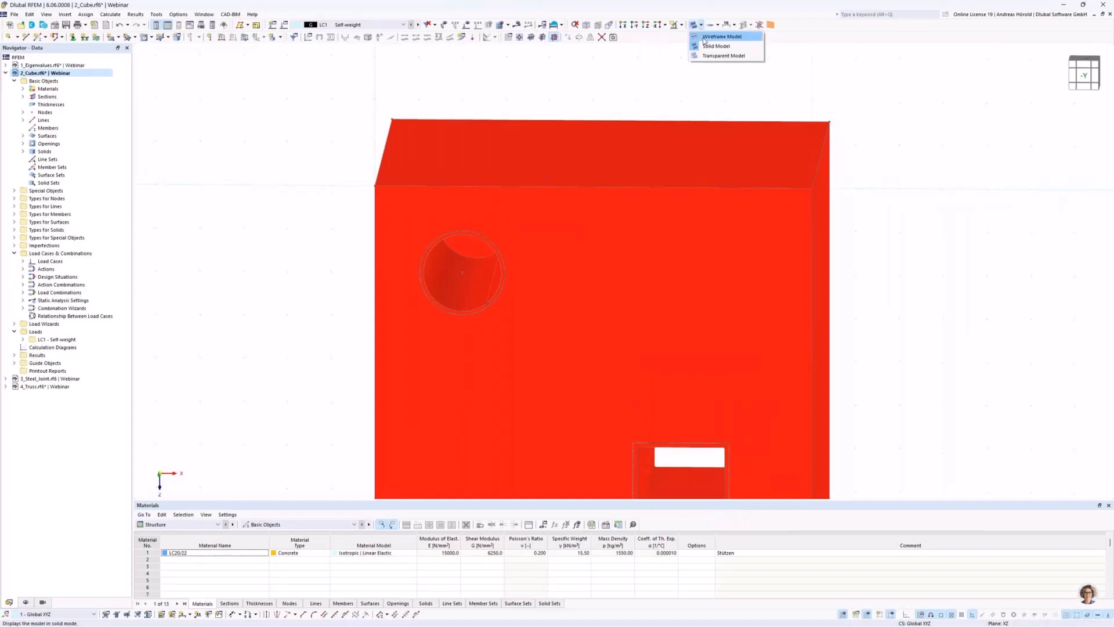
pyautogui.click(696, 58)
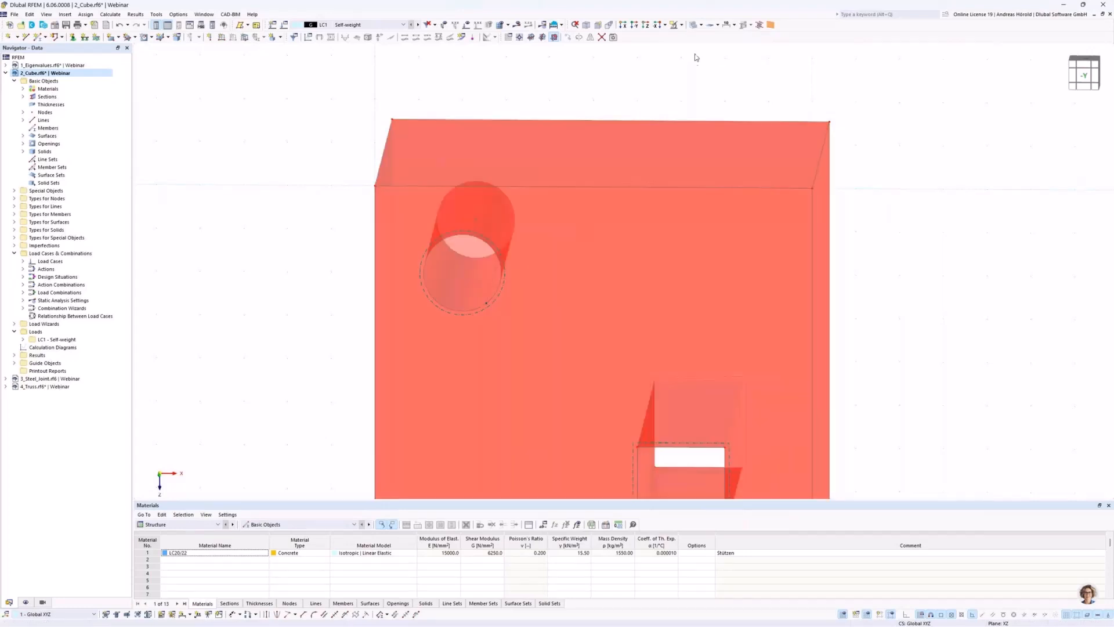
pyautogui.click(702, 26)
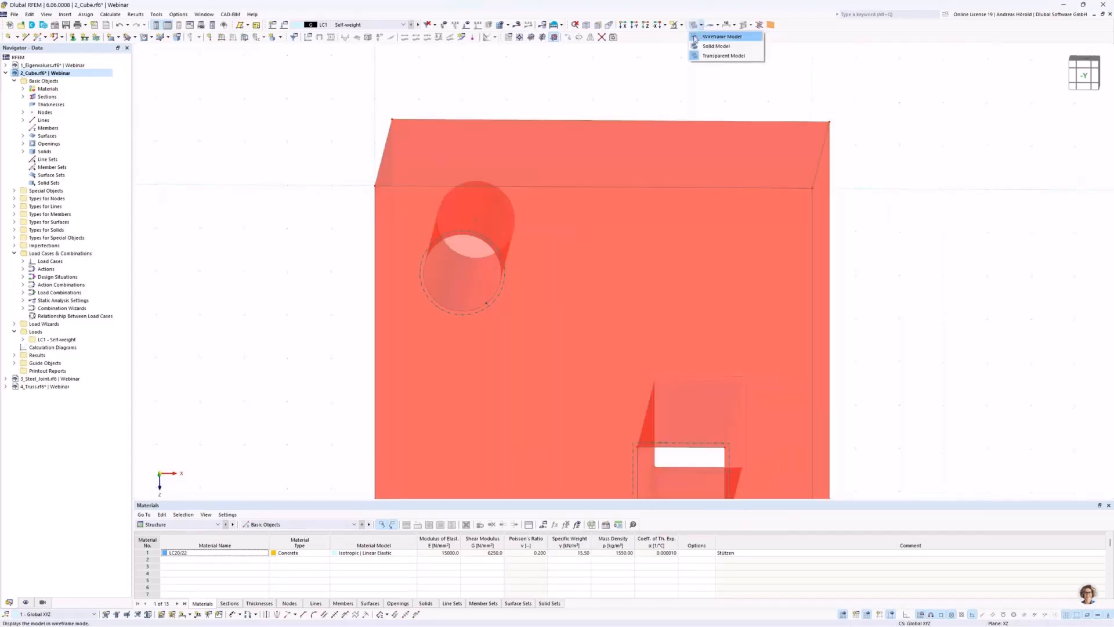
pyautogui.click(700, 37)
pyautogui.keyDown('ctrl'); pyautogui.moveTo(873, 256); pyautogui.dragTo(846, 268, button='middle'); pyautogui.keyUp('ctrl')
pyautogui.keyDown('ctrl'); pyautogui.moveTo(811, 299); pyautogui.dragTo(834, 295, button='middle'); pyautogui.keyUp('ctrl')
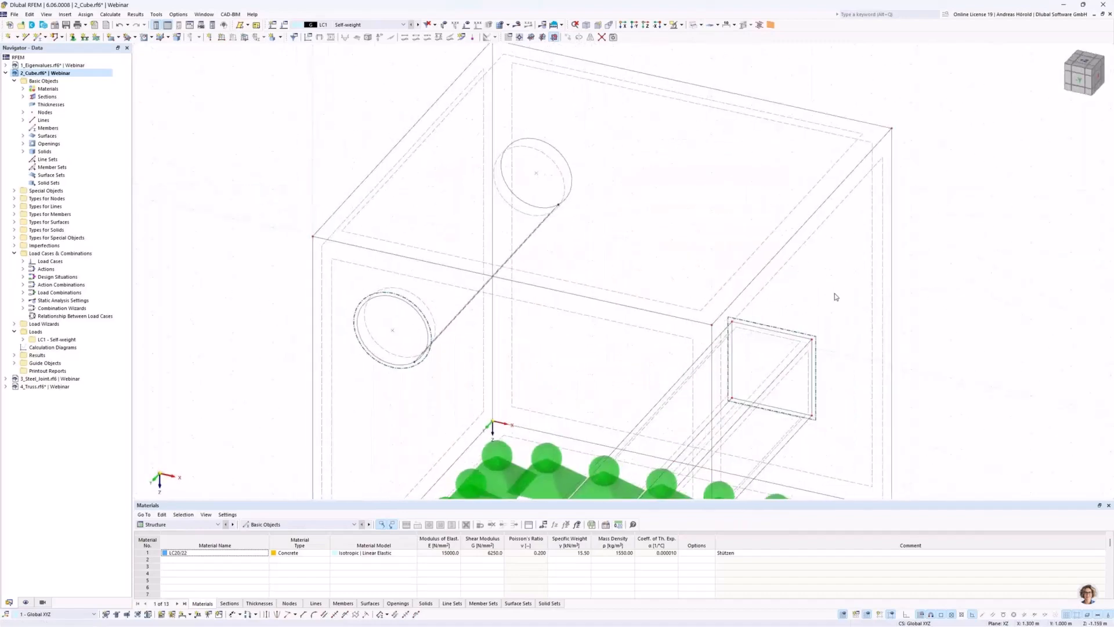
# Create a surface with stiffness type Without Thickness from the copied circle's boundary line at the inner end of the cylindrical recess.
pyautogui.scroll(1, 835, 295)
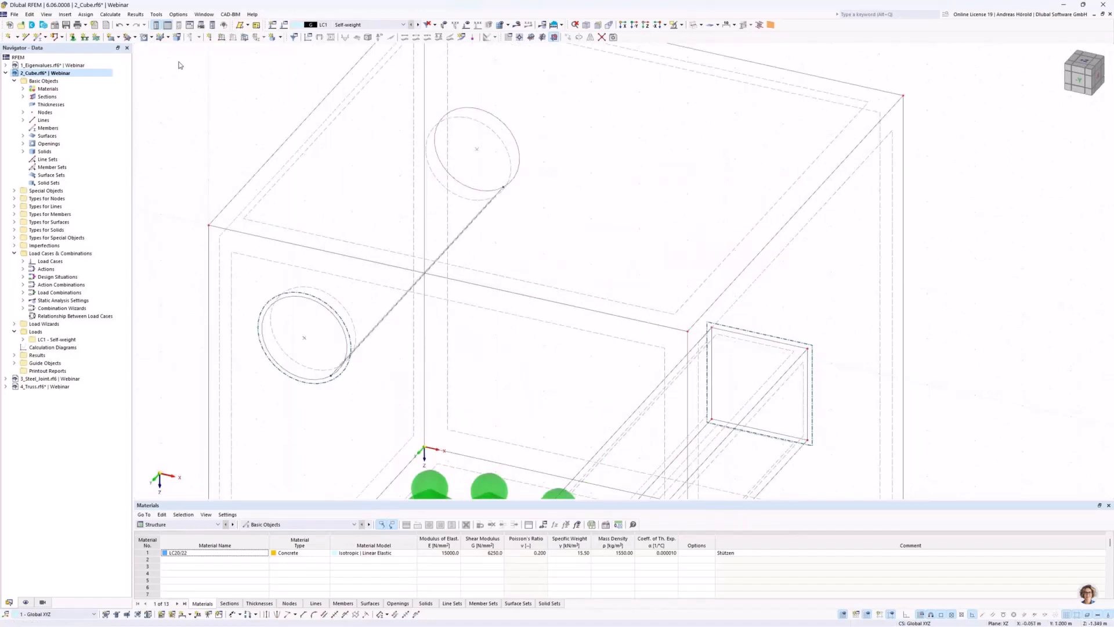
pyautogui.click(135, 37)
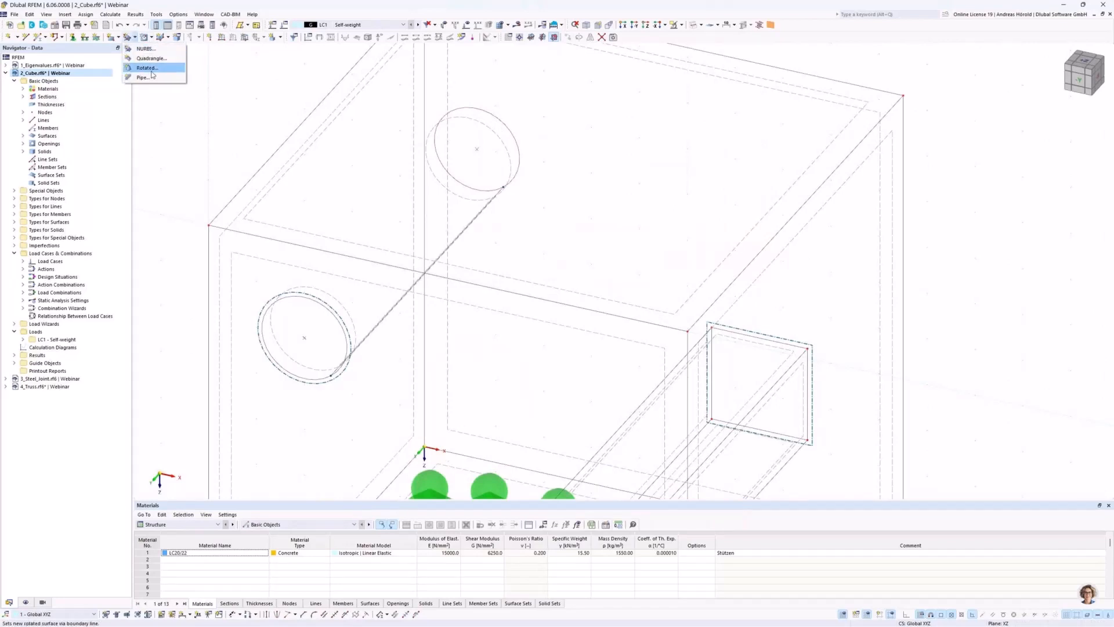
pyautogui.click(119, 38)
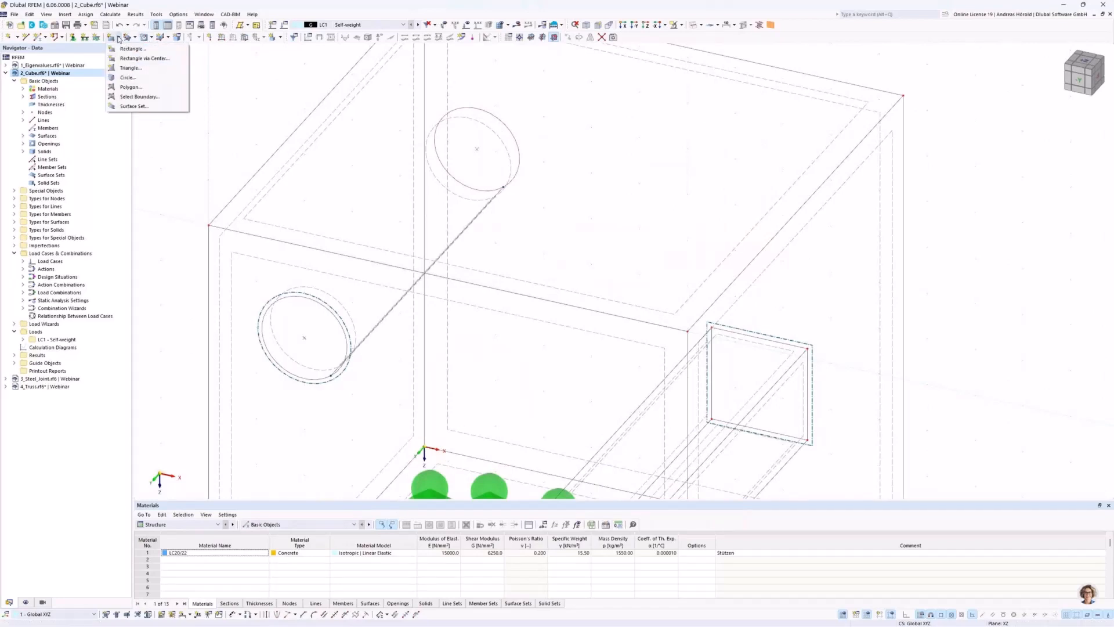
pyautogui.click(146, 97)
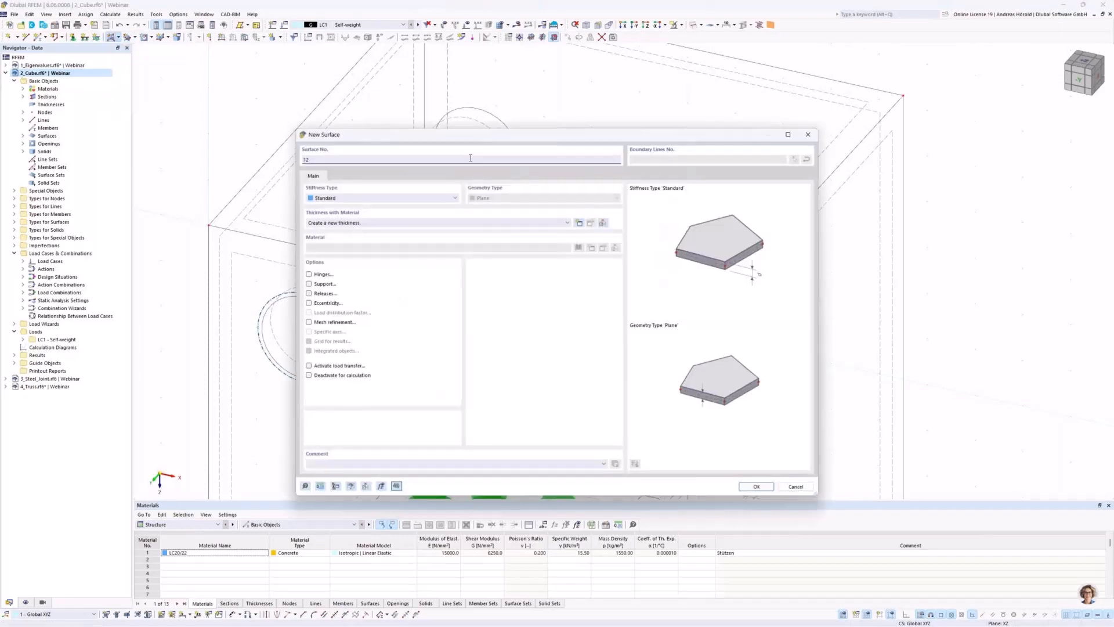
pyautogui.click(379, 198)
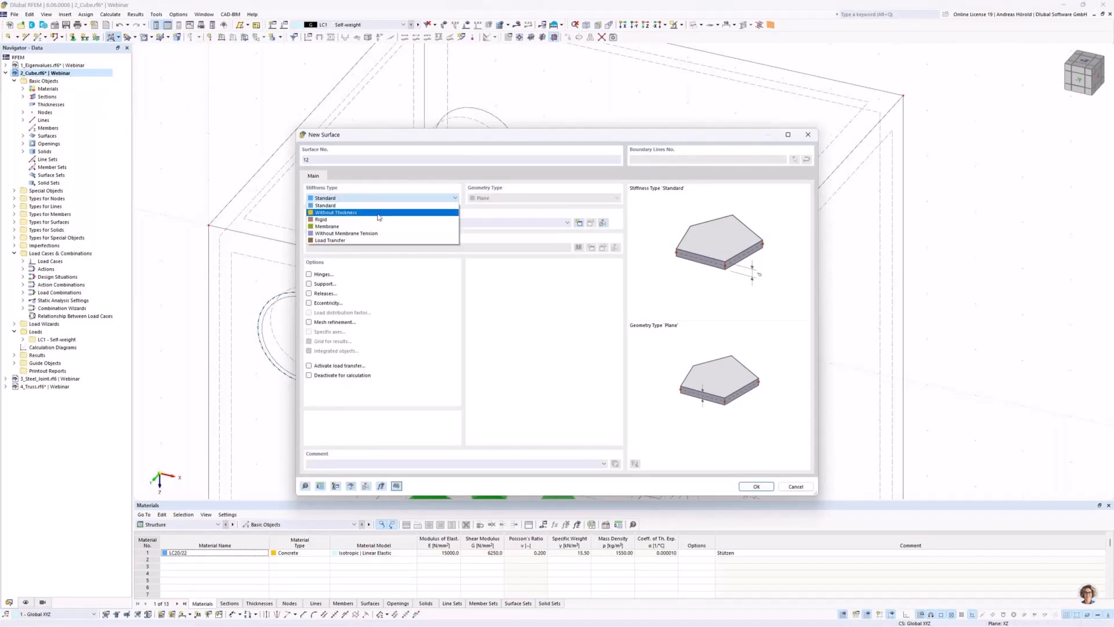
pyautogui.click(378, 213)
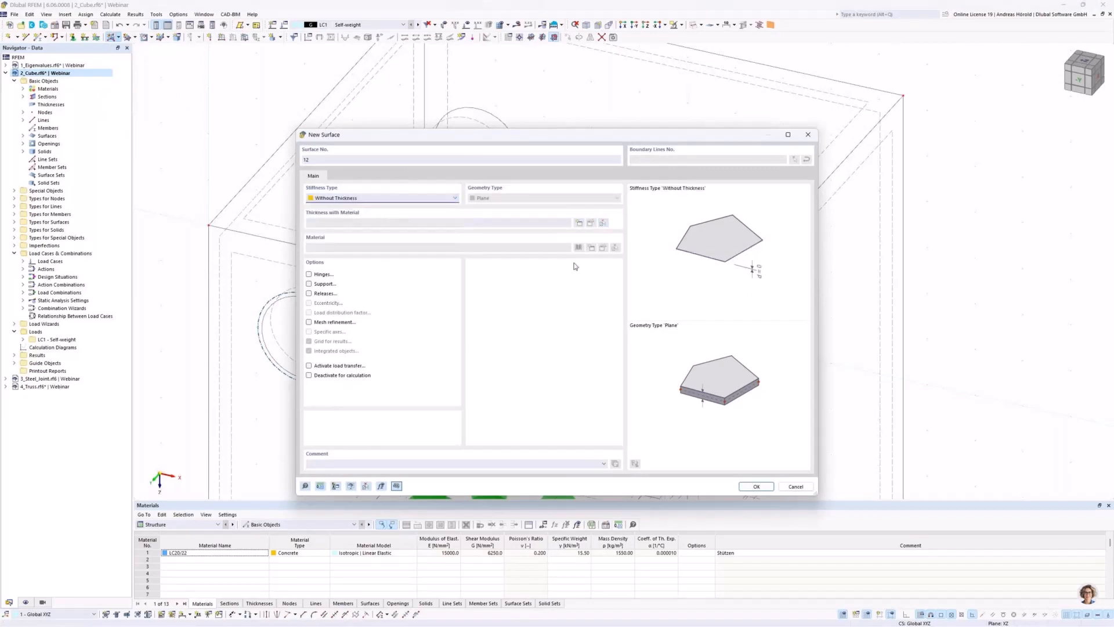
pyautogui.click(750, 488)
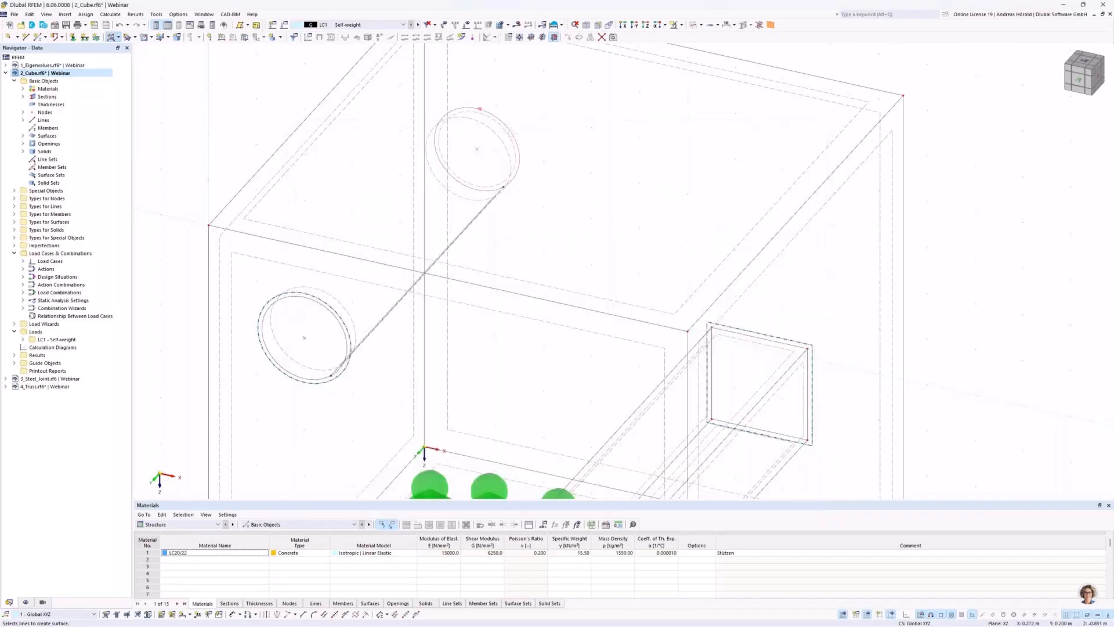
# Show the whole cube as a transparent model.
pyautogui.scroll(-5, 511, 132)
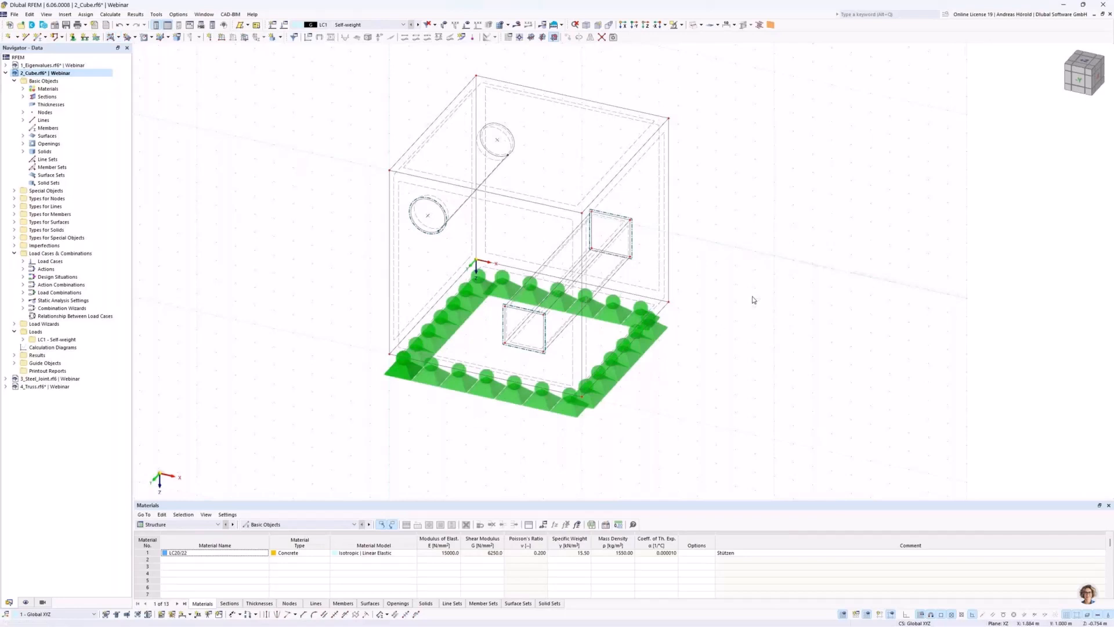
pyautogui.click(702, 25)
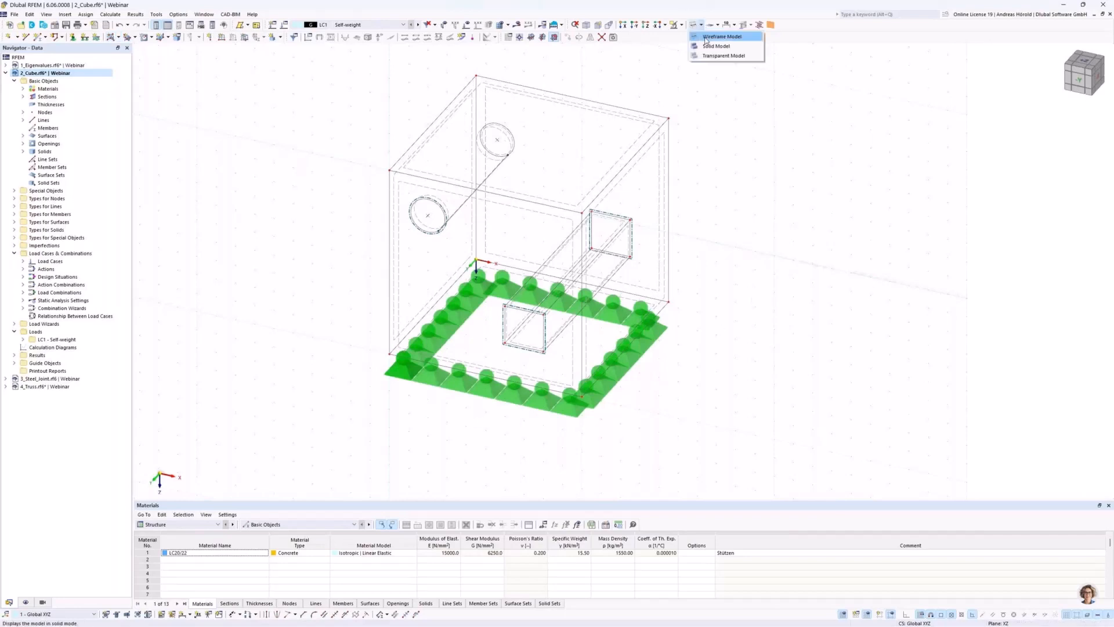
pyautogui.click(714, 56)
pyautogui.moveTo(446, 463); pyautogui.dragTo(523, 474, button='middle')
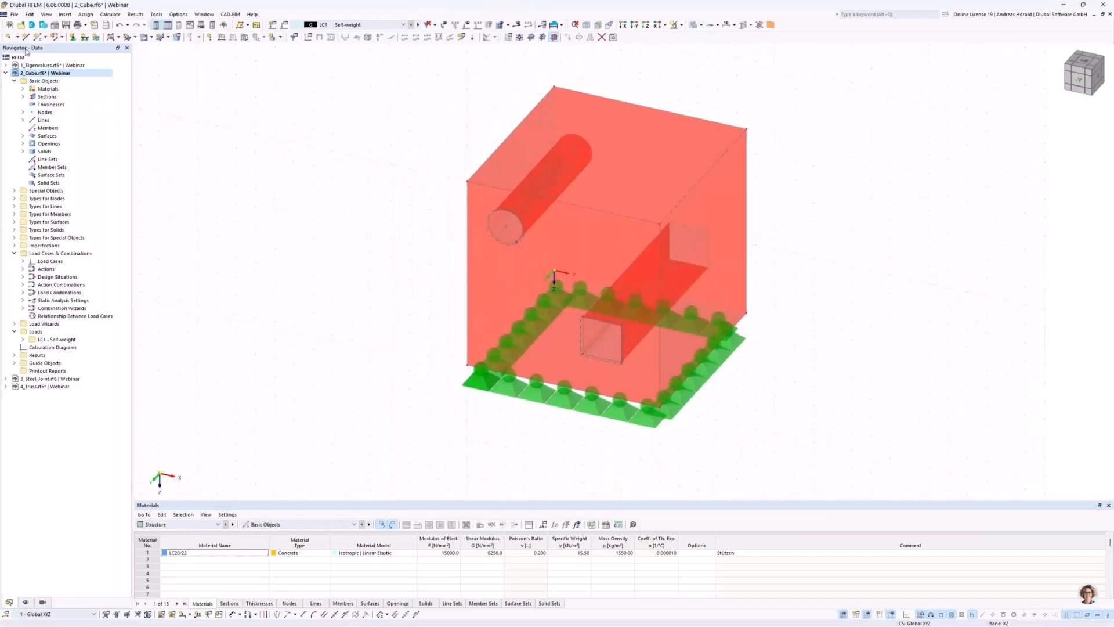
# Reassign the boundary surfaces of solid 1, replacing the selection with all surfaces of the cube and its openings, 1-12.
pyautogui.click(23, 152)
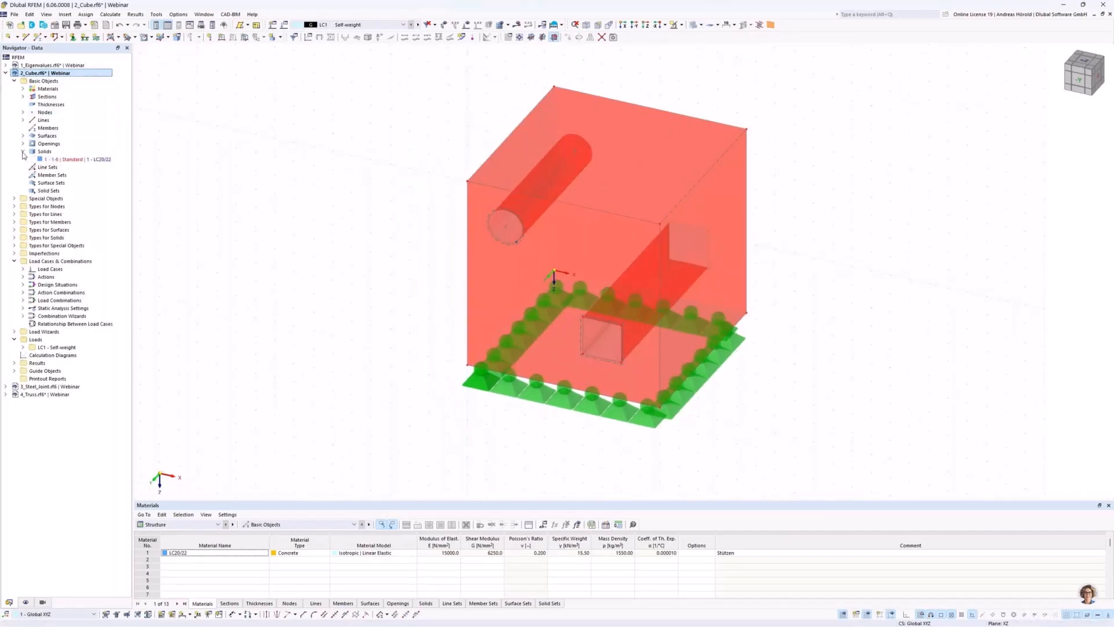
pyautogui.doubleClick(58, 160)
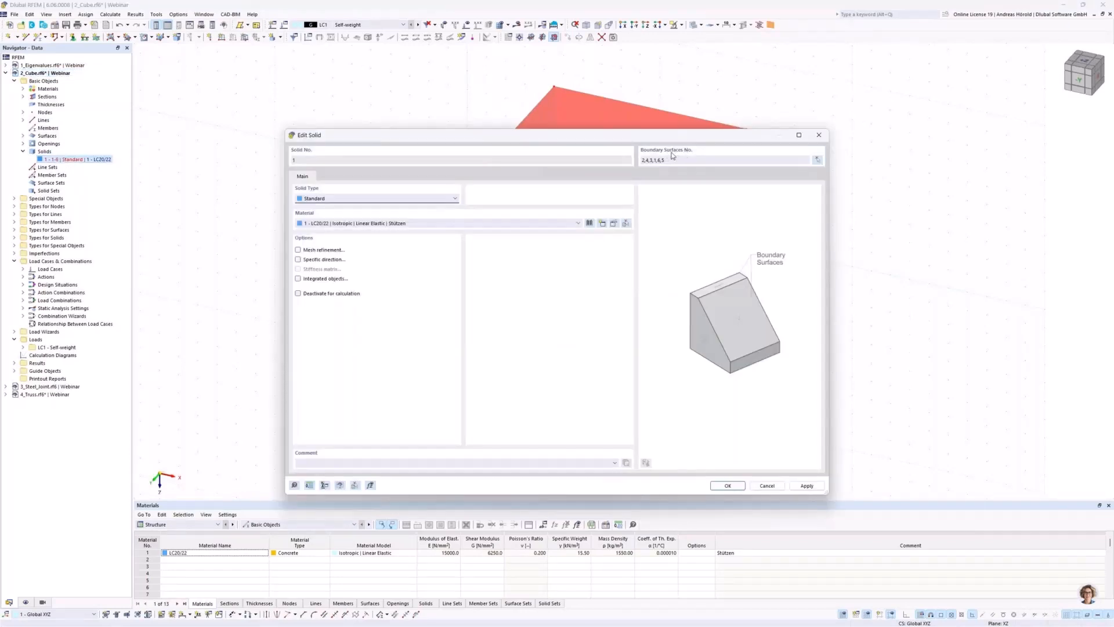
pyautogui.click(817, 160)
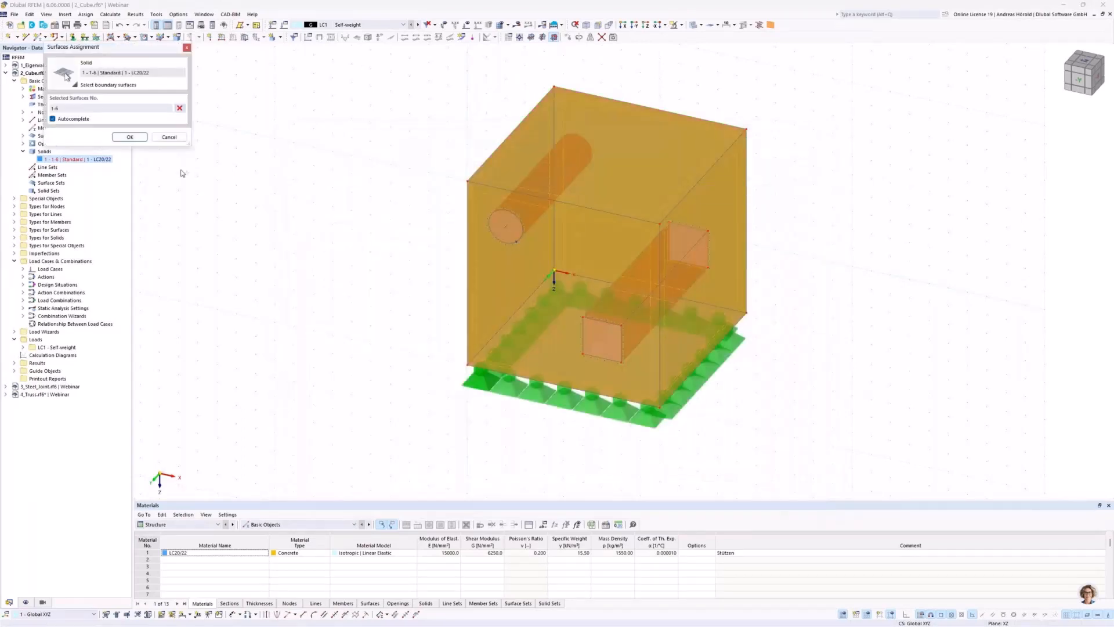
pyautogui.press('Delete')
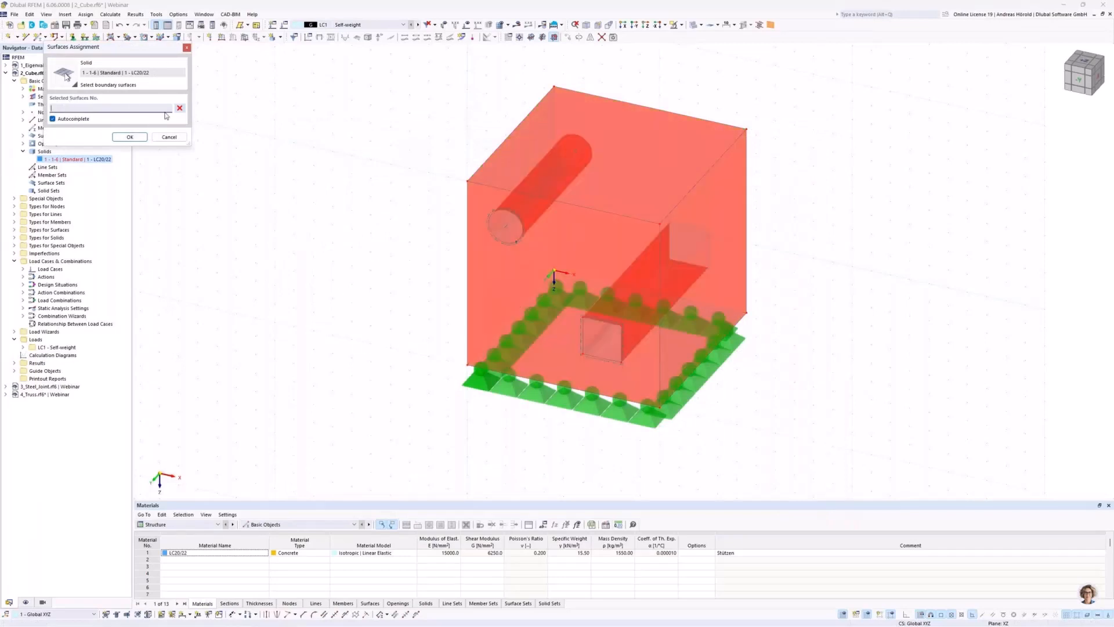
pyautogui.moveTo(435, 407); pyautogui.dragTo(820, 59)
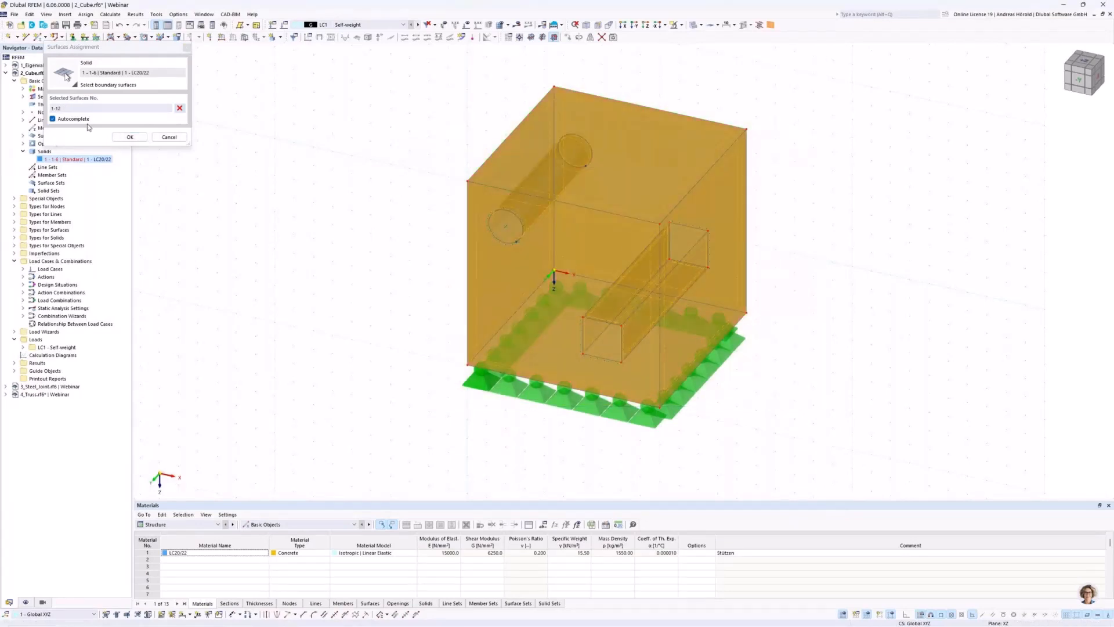
pyautogui.click(130, 138)
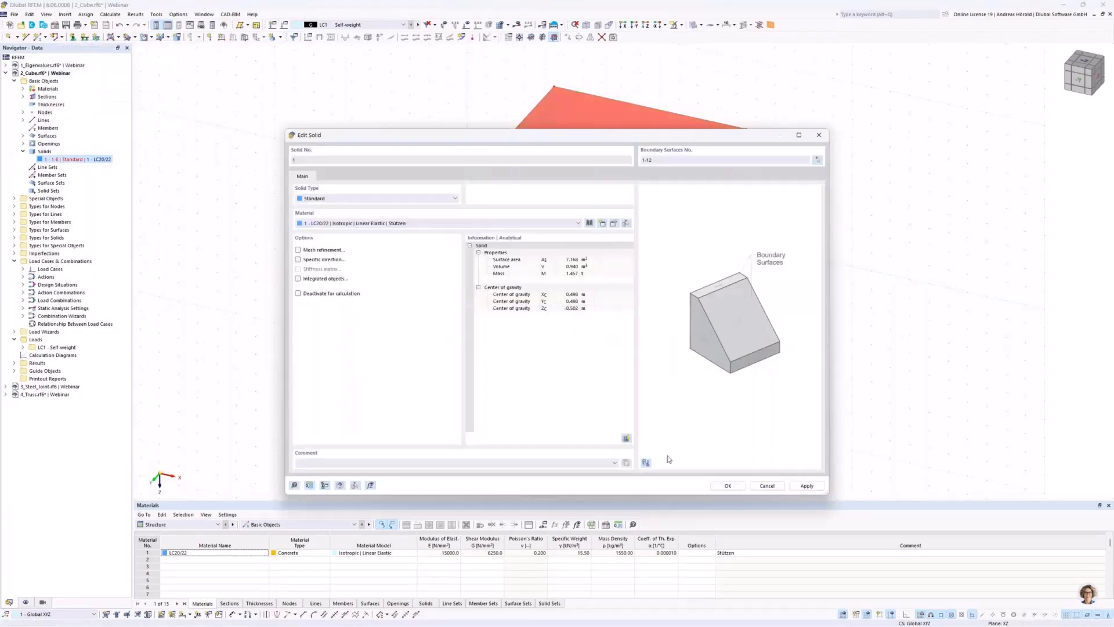
pyautogui.click(728, 485)
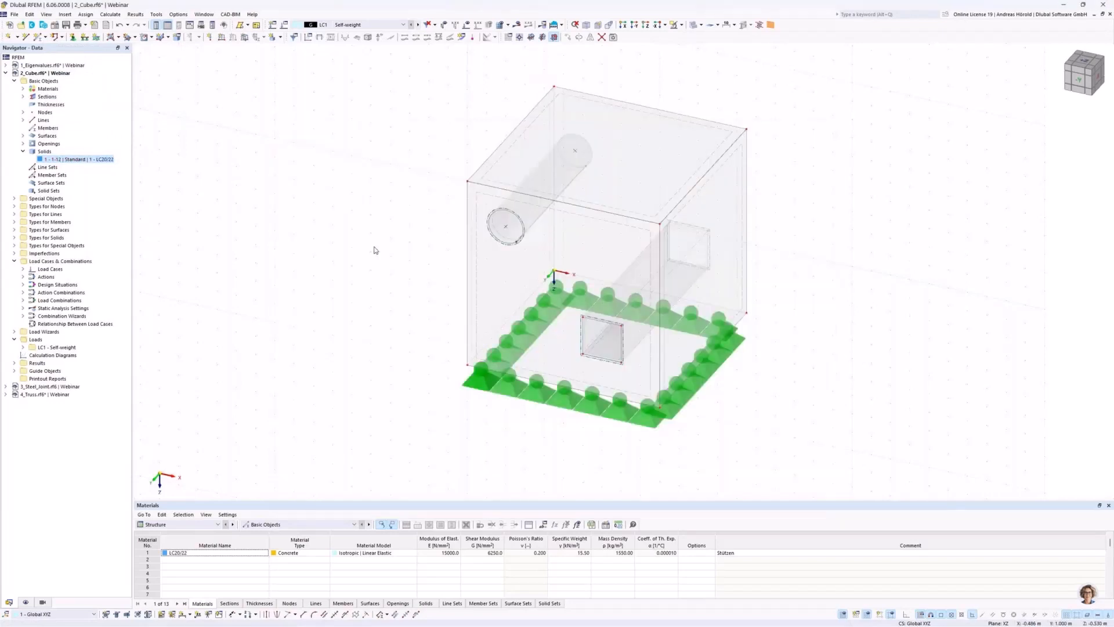
# Accept the existing mesh settings and generate the cube's finite element mesh.
pyautogui.scroll(2, 791, 306)
pyautogui.moveTo(791, 303)
pyautogui.mouseDown(button='middle')
pyautogui.moveTo(808, 279)
pyautogui.moveTo(795, 310)
pyautogui.mouseUp(button='middle')
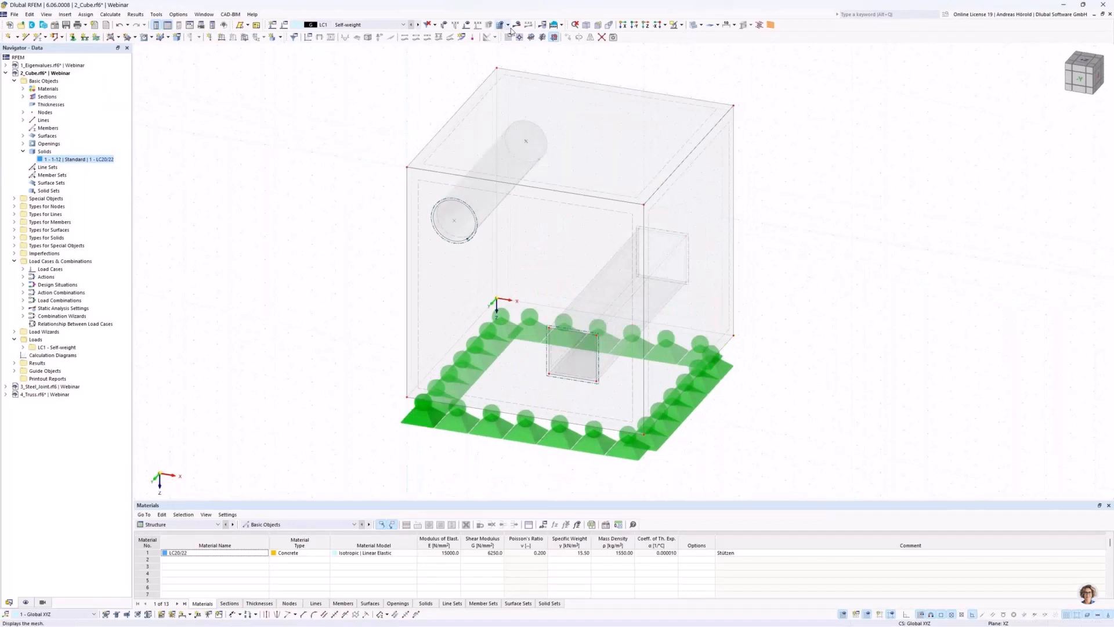
pyautogui.click(508, 25)
pyautogui.click(513, 36)
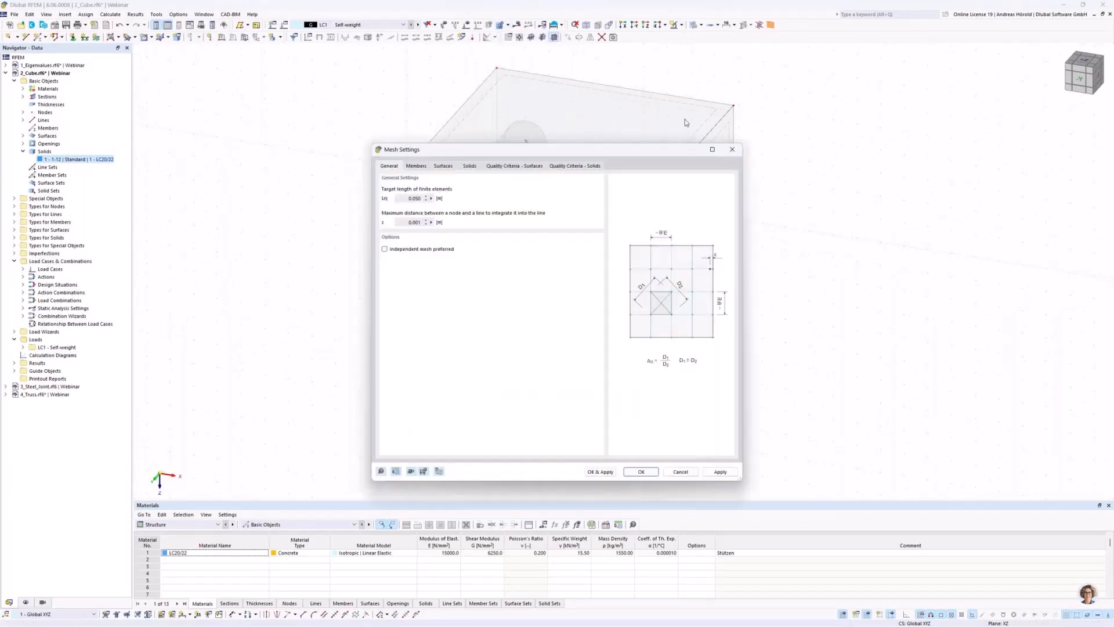
pyautogui.click(607, 473)
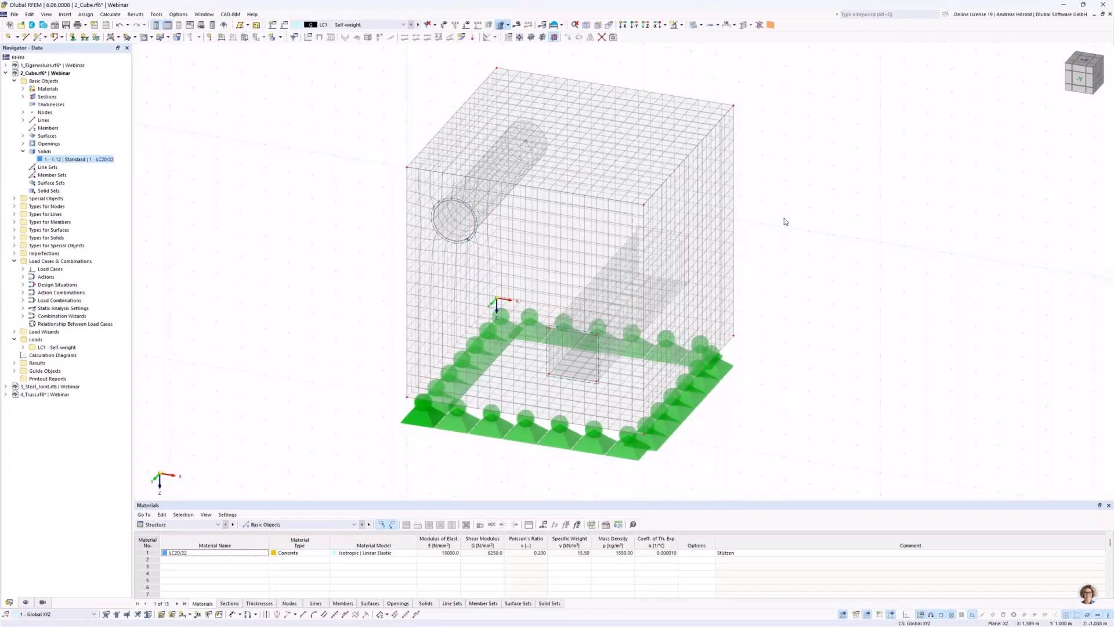
pyautogui.keyDown('ctrl'); pyautogui.moveTo(782, 245); pyautogui.dragTo(809, 236, button='middle'); pyautogui.keyUp('ctrl')
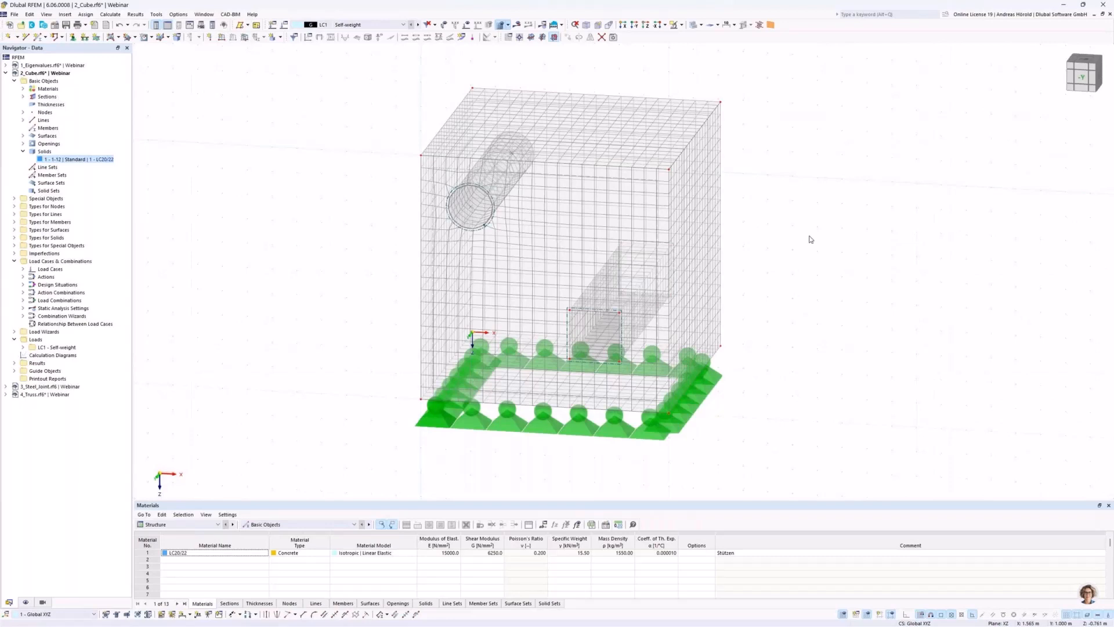
# Activate the 3_Steel_Joint model, open its steel joint's components for editing, and show the end plate along the X-axis.
pyautogui.click(5, 72)
pyautogui.doubleClick(50, 81)
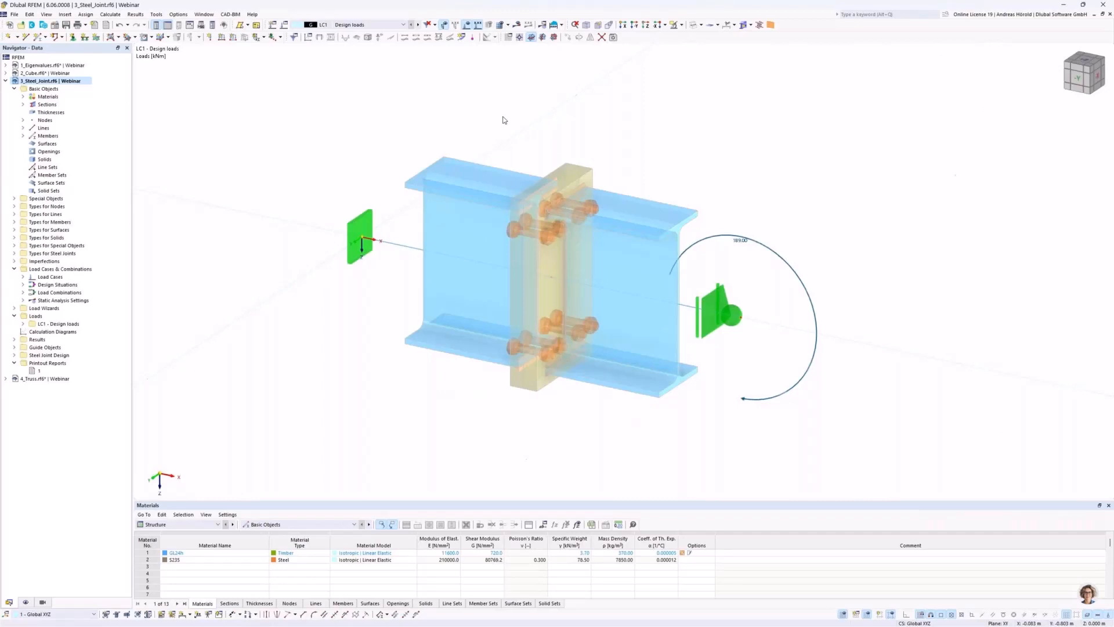
pyautogui.doubleClick(562, 283)
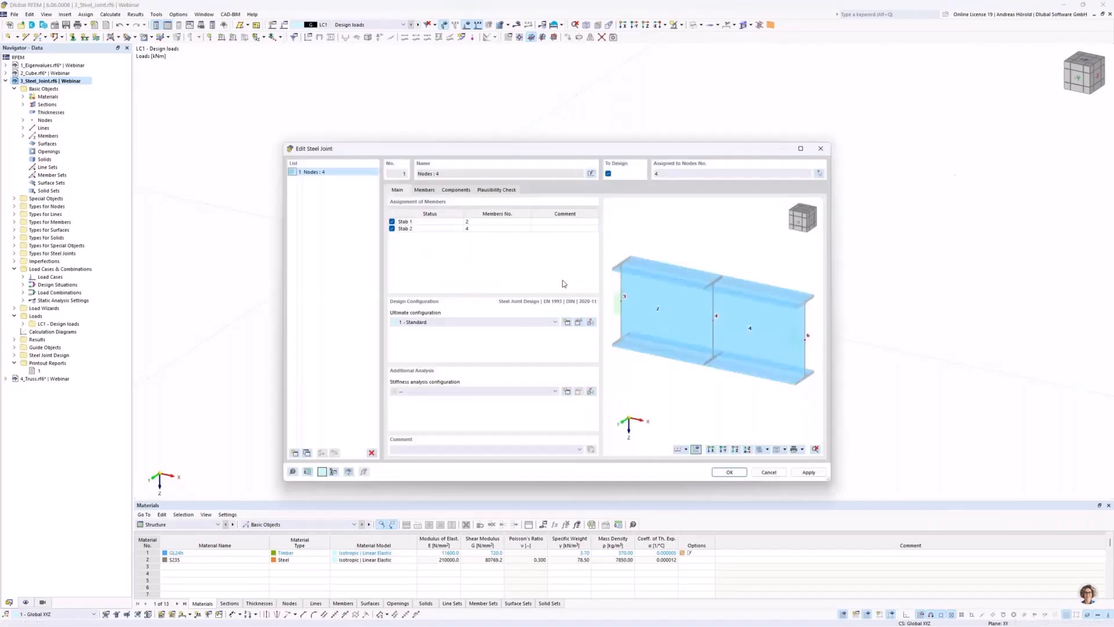
pyautogui.click(455, 190)
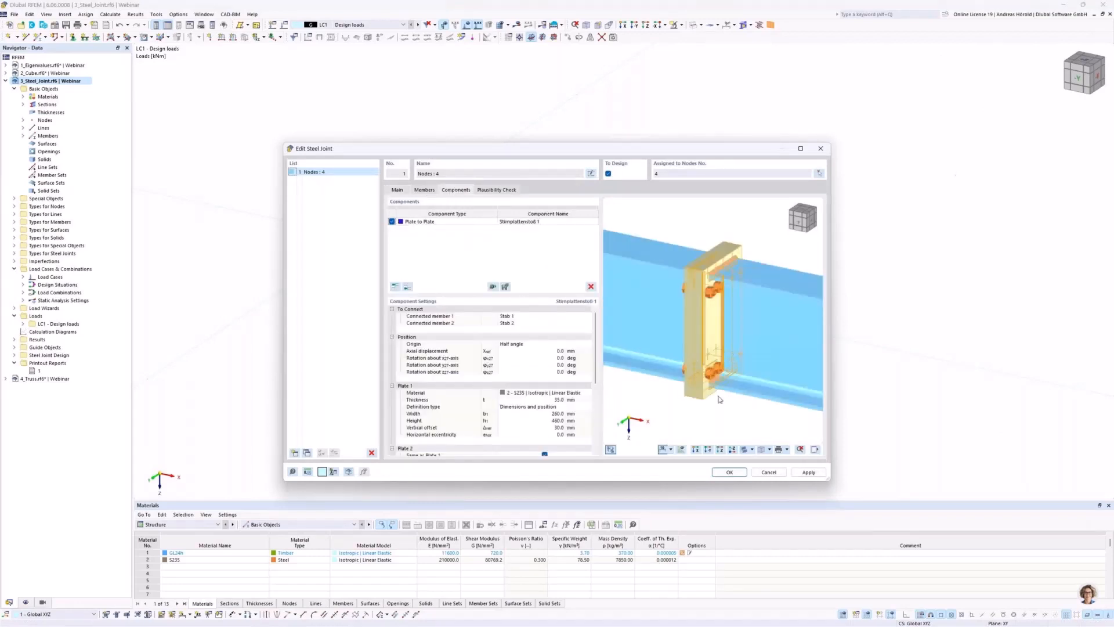
pyautogui.click(709, 452)
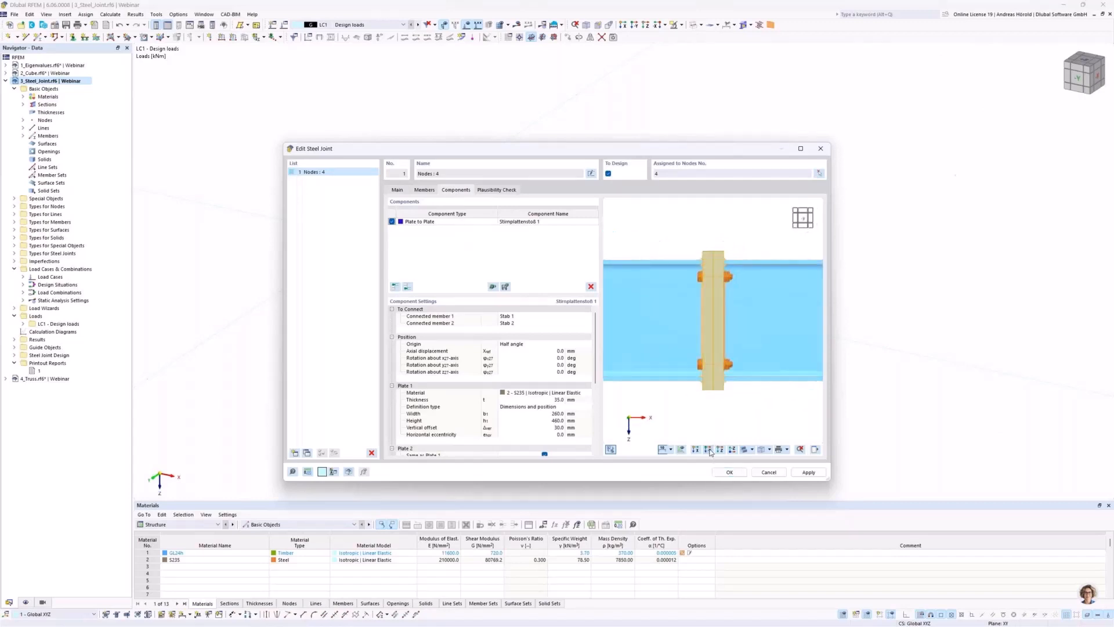
pyautogui.click(696, 450)
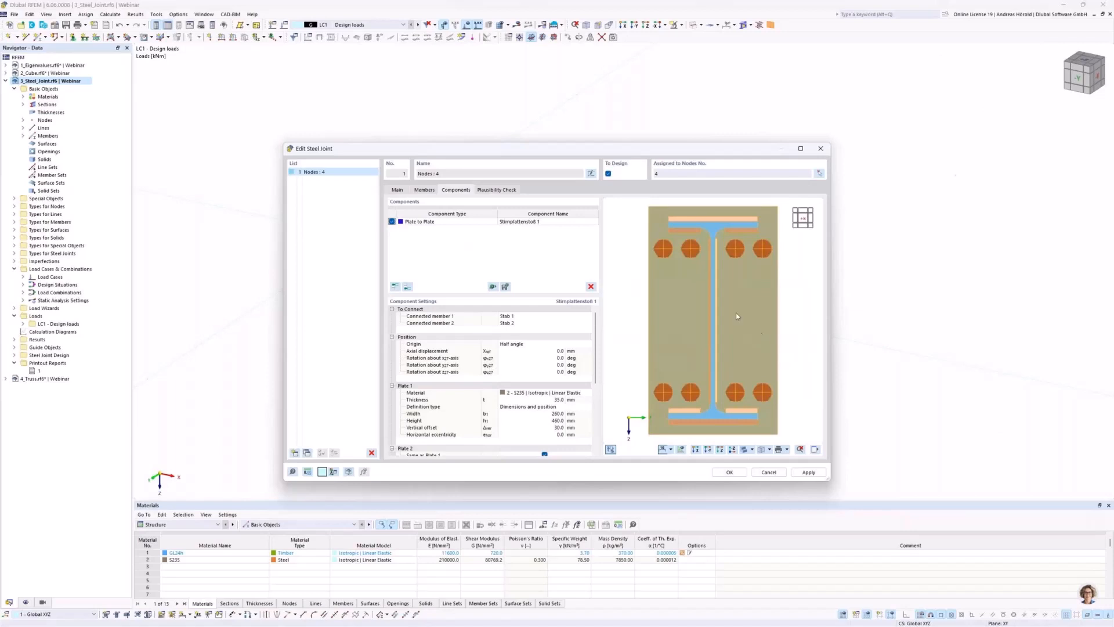
pyautogui.scroll(-1, 733, 312)
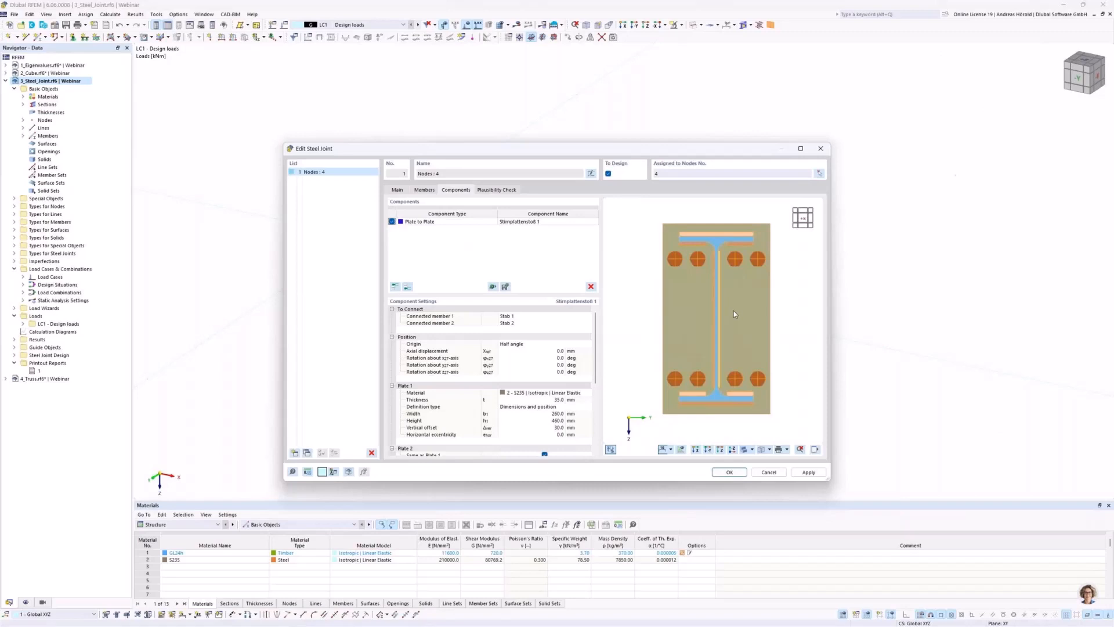
pyautogui.moveTo(733, 311); pyautogui.dragTo(732, 318, button='middle')
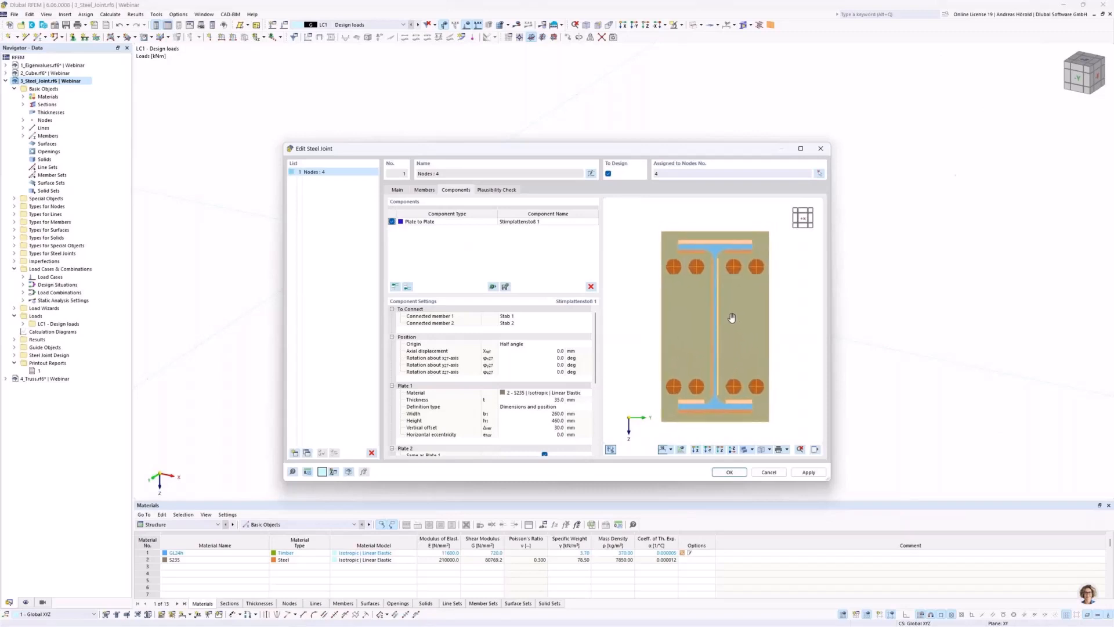
# Add a linear dimension chain above the end plate through the upper bolts, projected in Y on the second plane, offset about -0.039 m.
pyautogui.rightClick(633, 277)
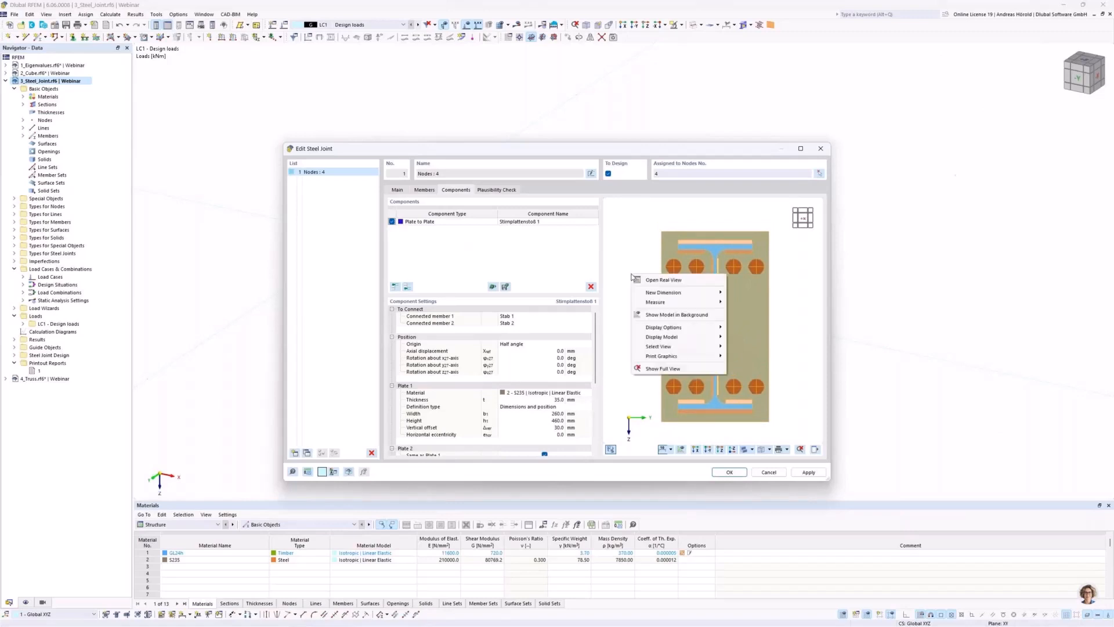
pyautogui.moveTo(684, 295)
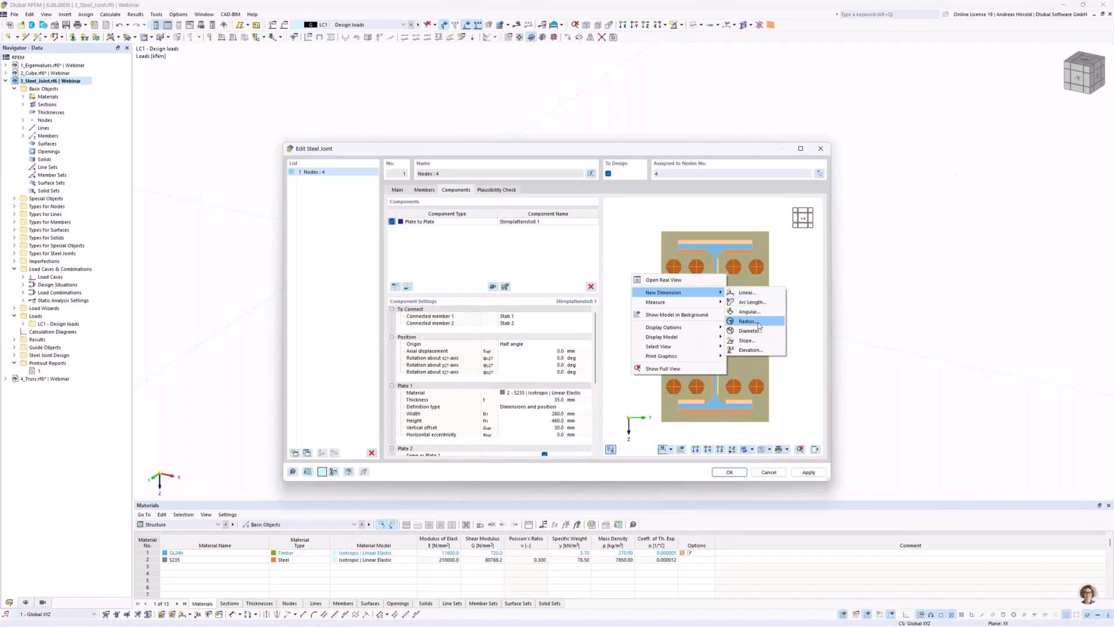
pyautogui.click(748, 294)
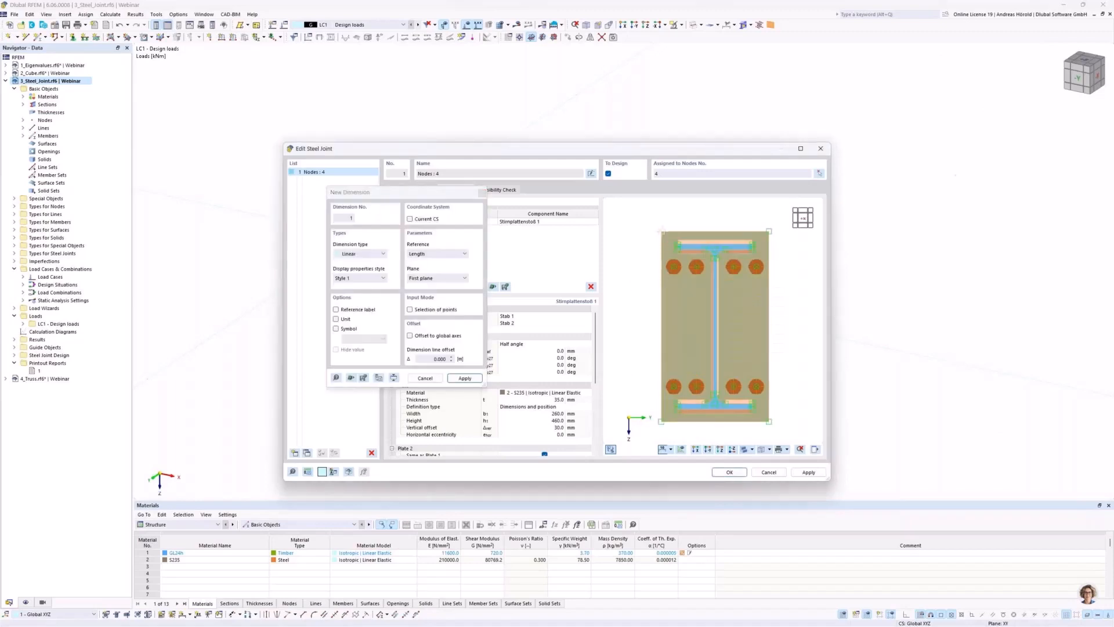
pyautogui.click(674, 267)
pyautogui.moveTo(428, 197); pyautogui.dragTo(565, 221)
pyautogui.click(571, 278)
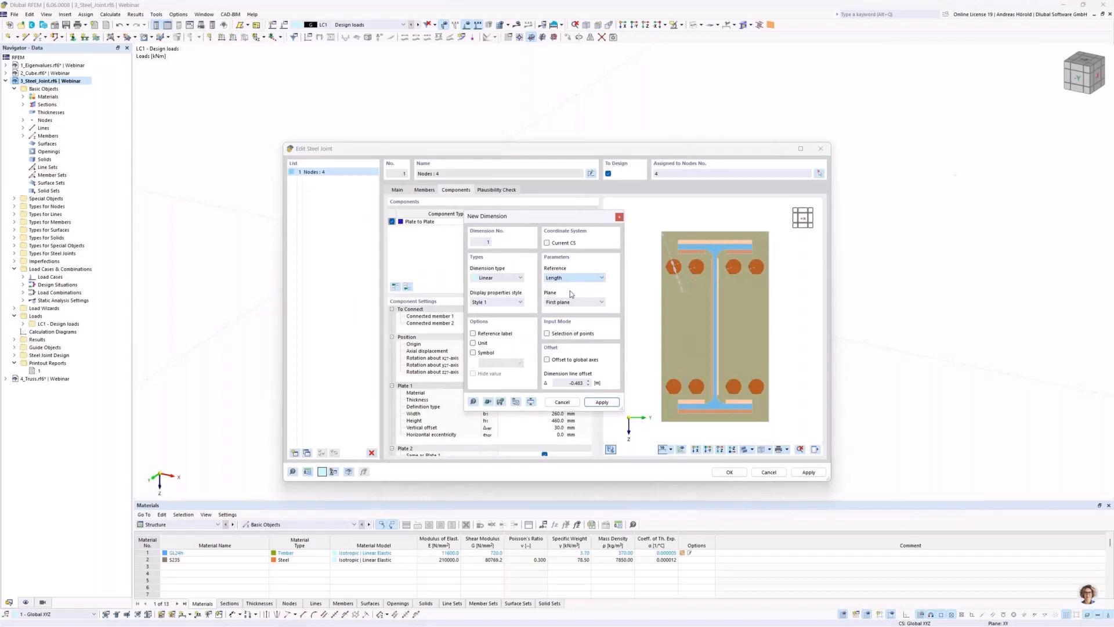
pyautogui.click(569, 303)
pyautogui.click(568, 309)
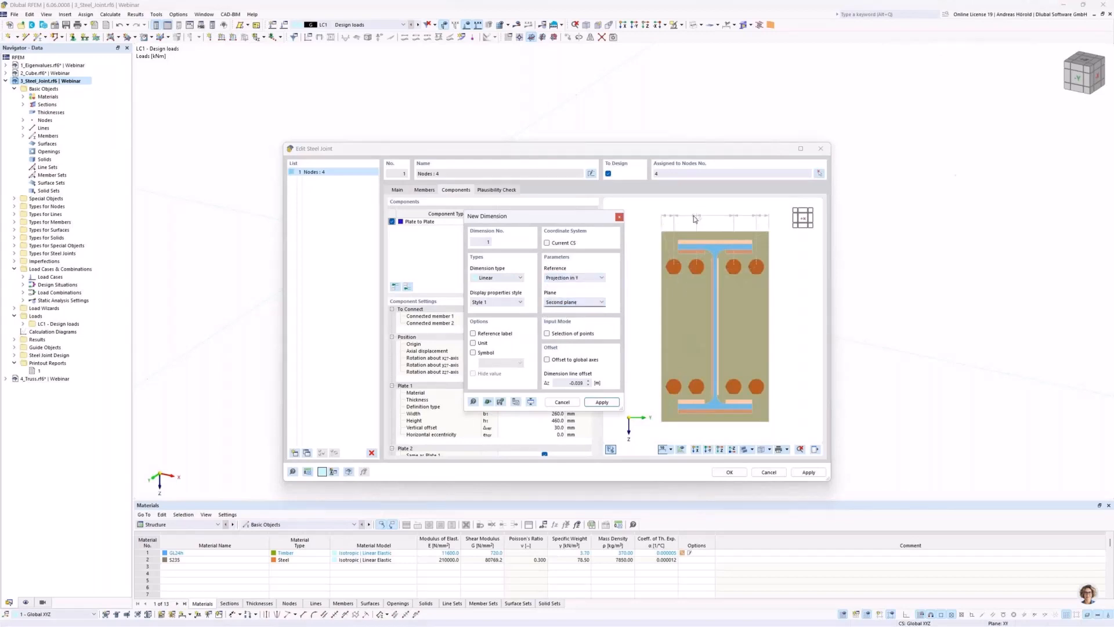
pyautogui.click(694, 219)
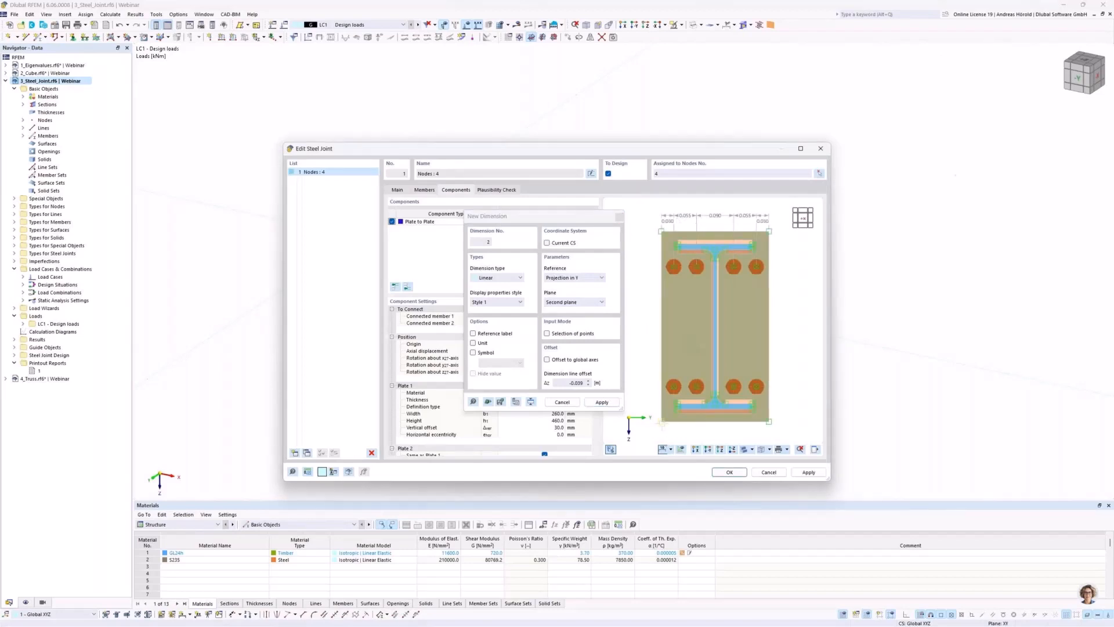
# Add a linear dimension chain beside the end plate through both bolt rows, projected in Z on the first plane, offset about -0.040 m.
pyautogui.click(673, 386)
pyautogui.click(555, 279)
pyautogui.click(566, 299)
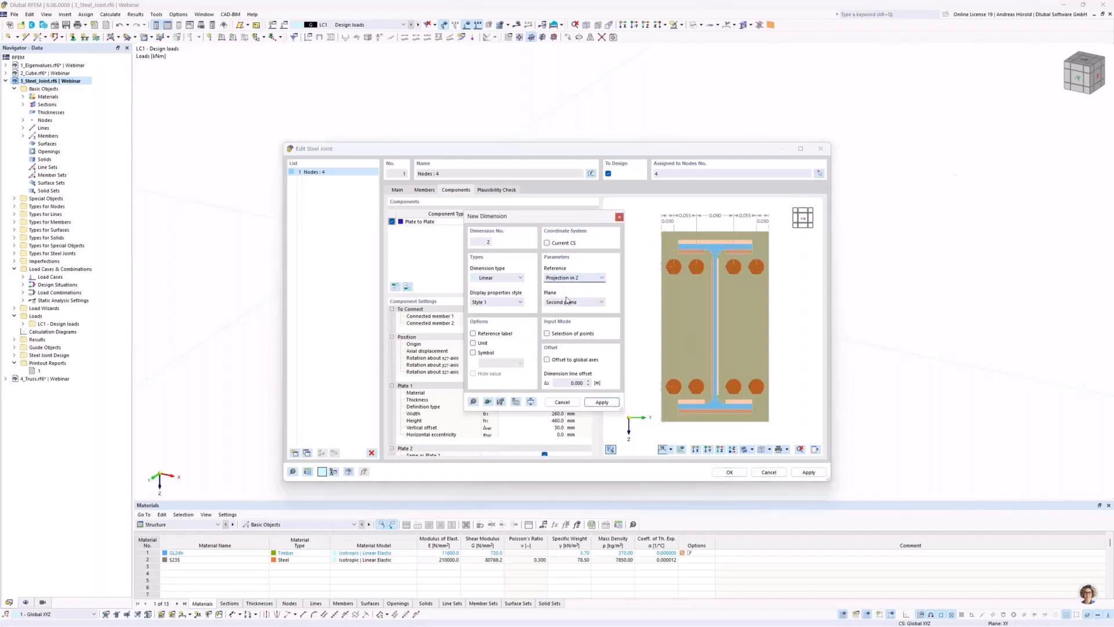
pyautogui.click(568, 302)
pyautogui.click(569, 315)
pyautogui.click(647, 308)
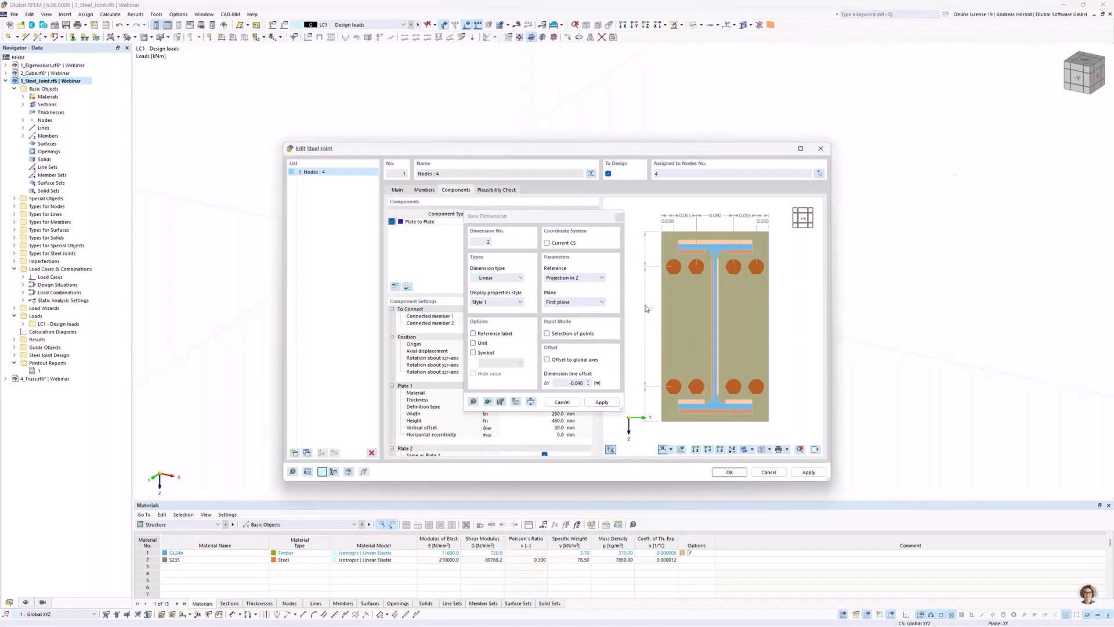
pyautogui.click(619, 218)
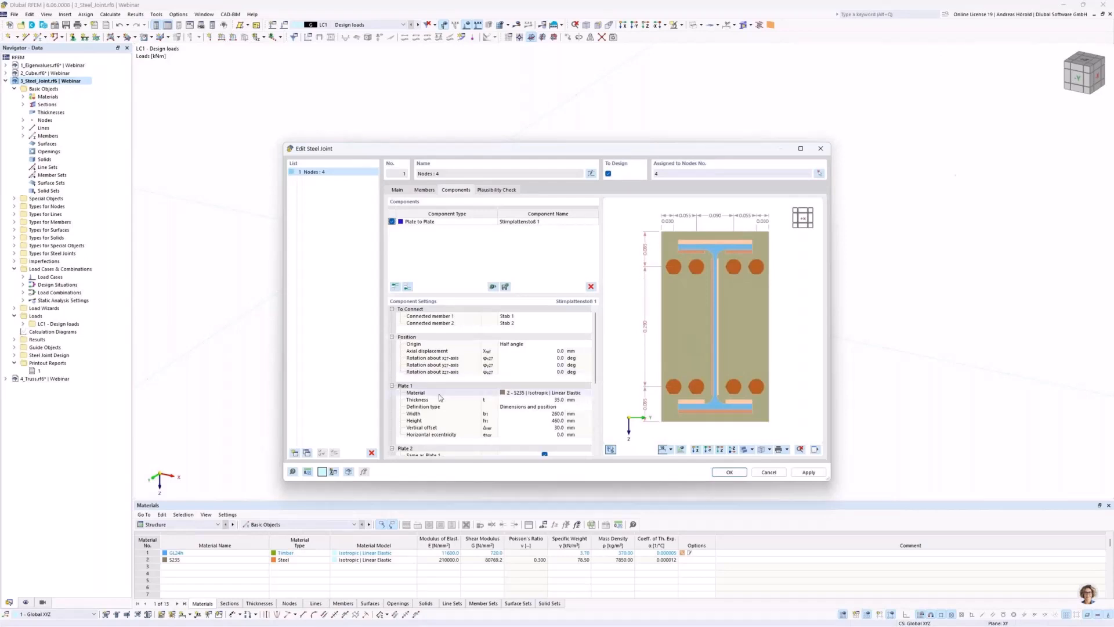
# Set the dimension lengths to millimetres without decimal places and apply the changes to the steel joint.
pyautogui.click(307, 472)
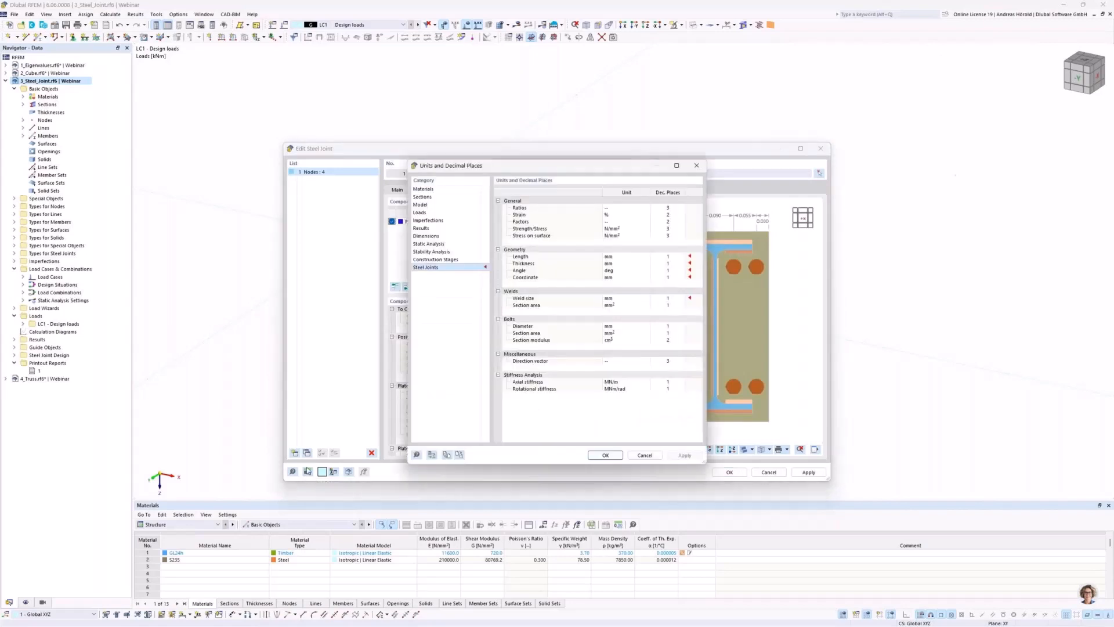
pyautogui.click(431, 236)
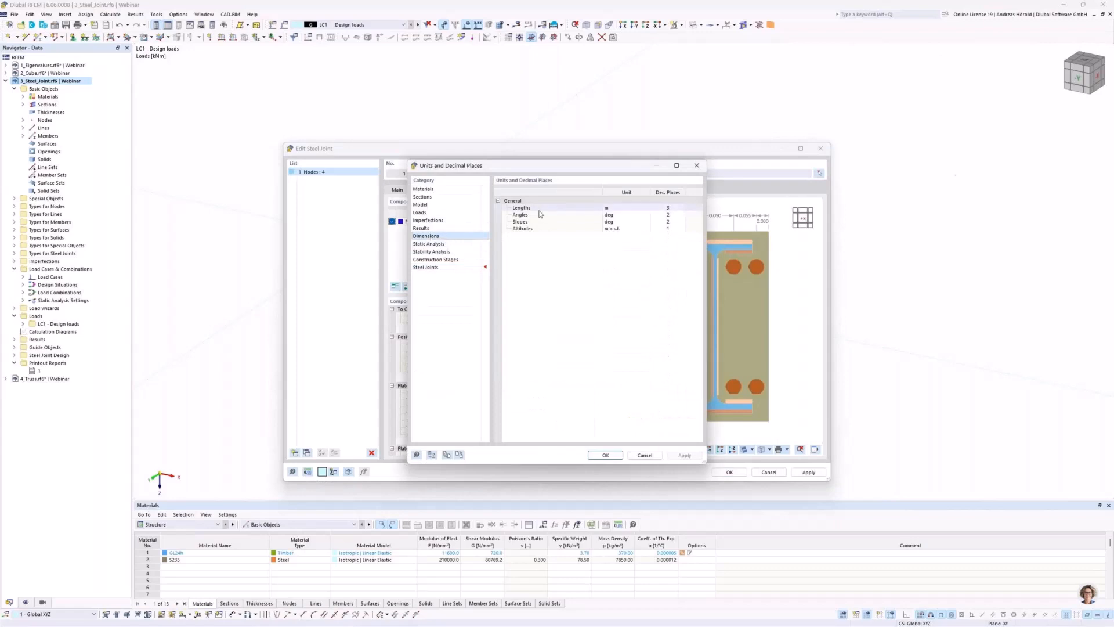
pyautogui.click(620, 209)
pyautogui.click(620, 210)
pyautogui.click(620, 219)
pyautogui.click(678, 210)
pyautogui.click(605, 455)
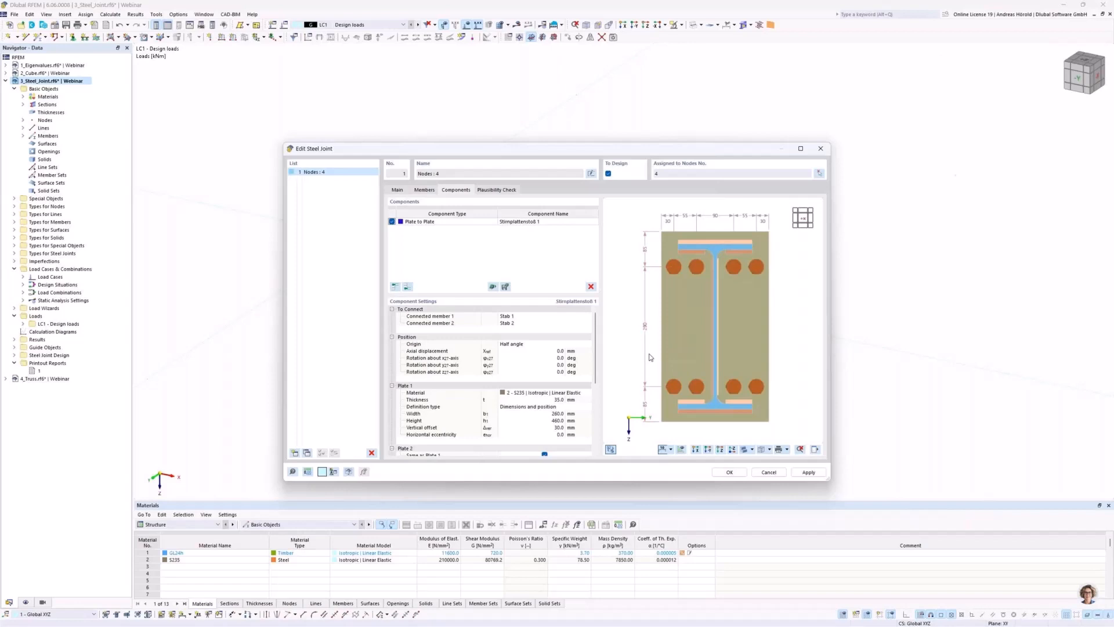
pyautogui.click(809, 473)
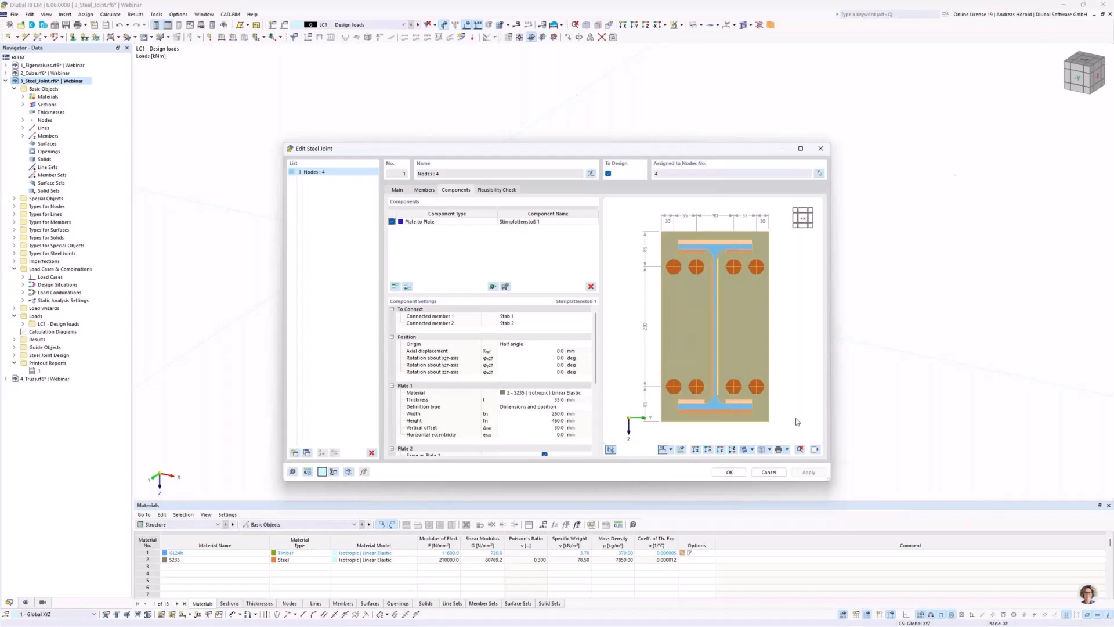
# Send the dimensioned end plate graphic to the printout report as a window-filling picture, then display its page in the report.
pyautogui.click(787, 450)
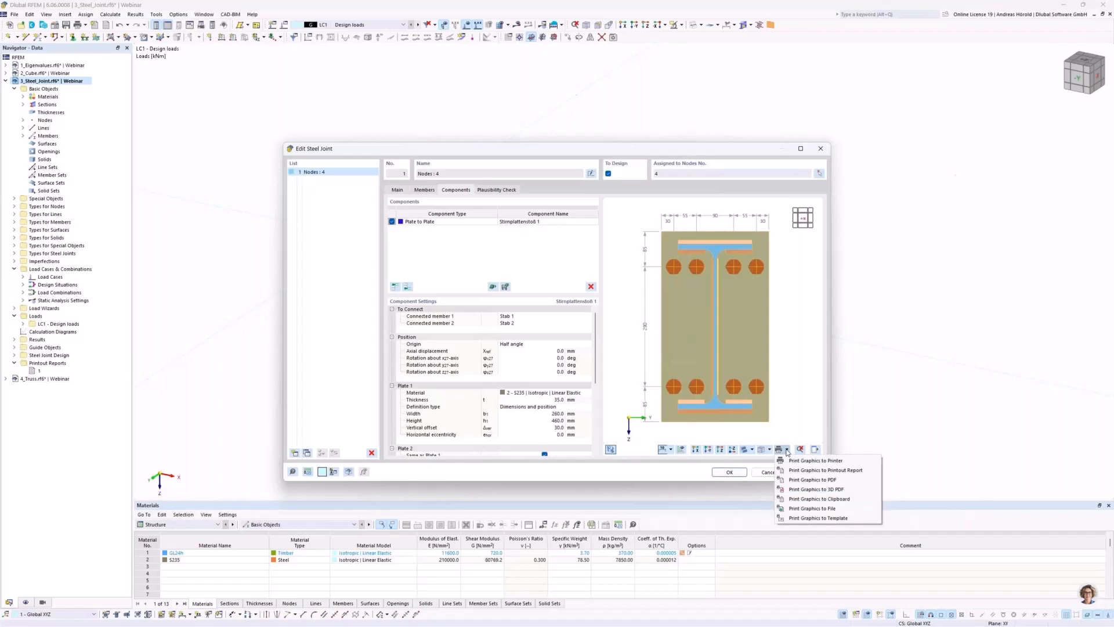
pyautogui.click(818, 473)
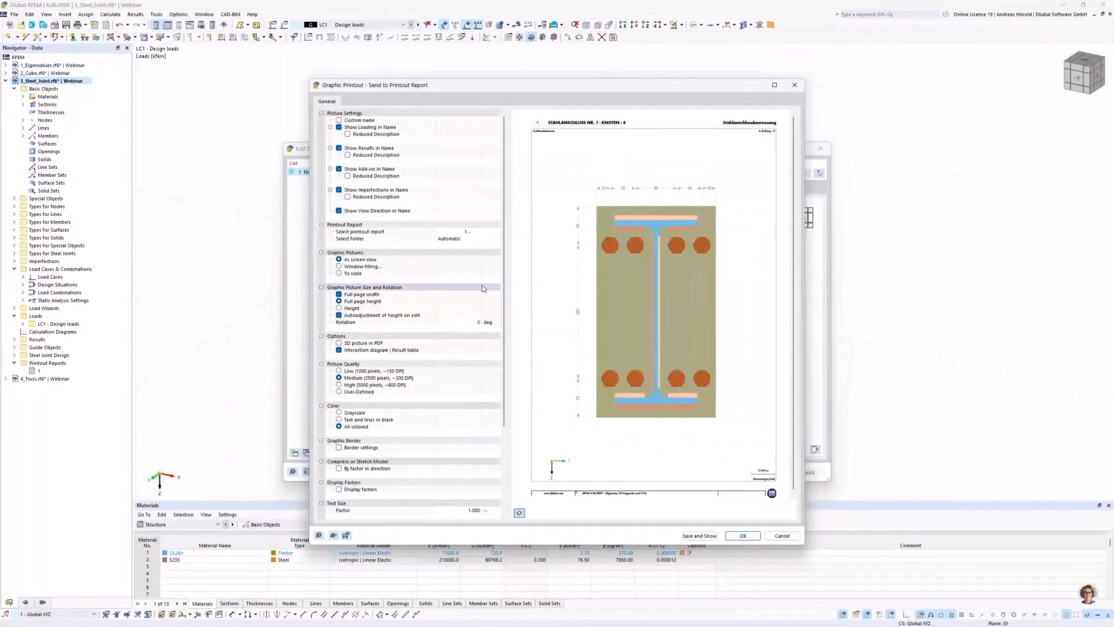
pyautogui.click(340, 267)
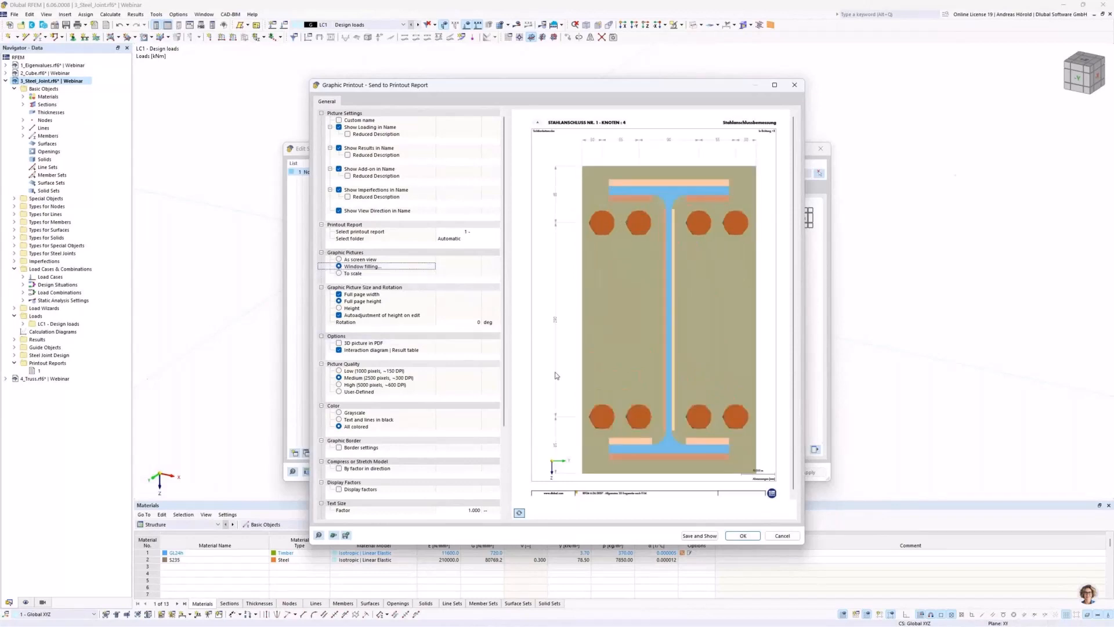
pyautogui.click(701, 535)
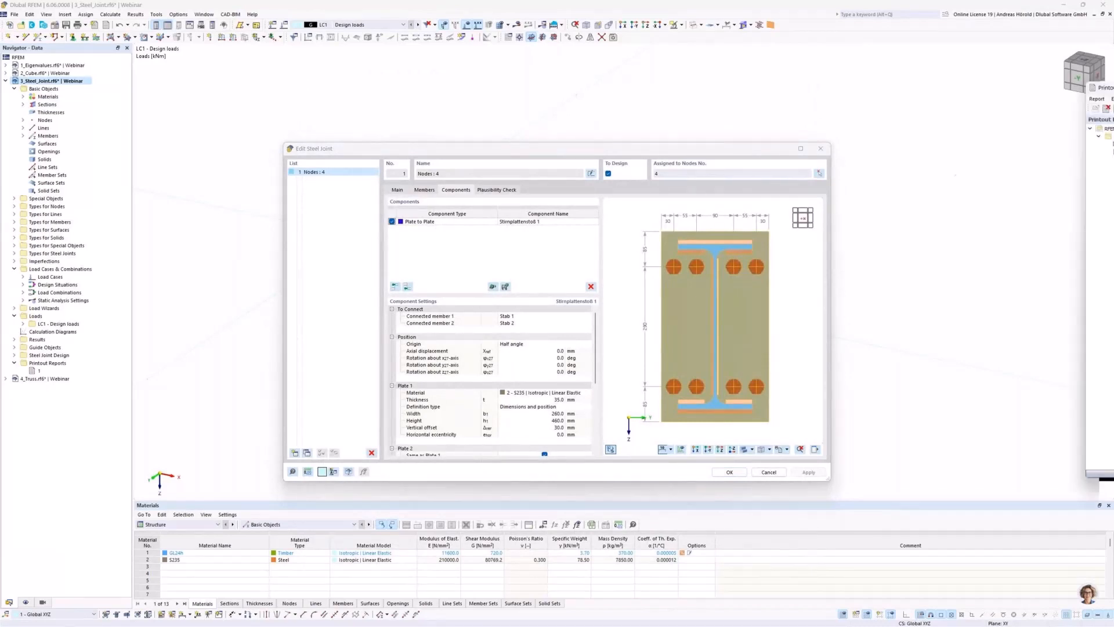
pyautogui.click(953, 108)
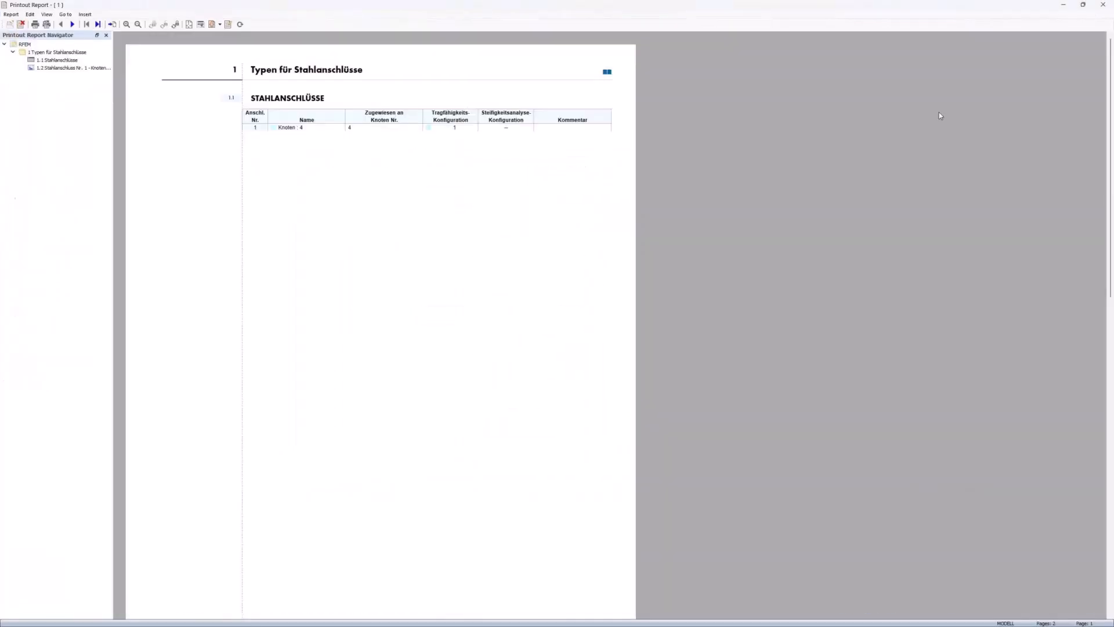
pyautogui.click(70, 68)
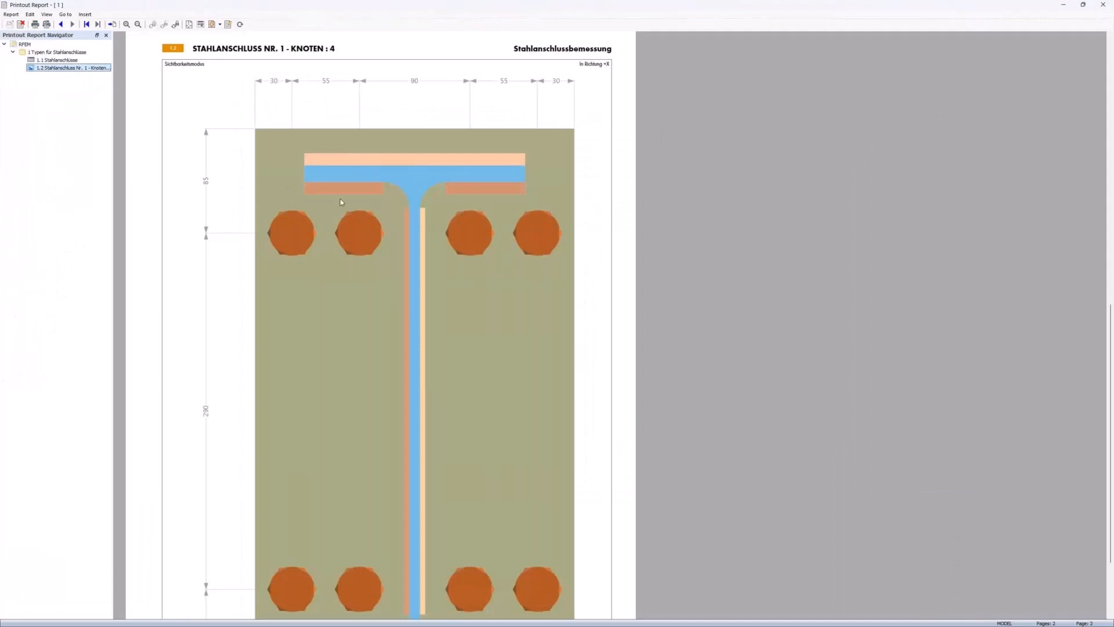
pyautogui.scroll(-5, 340, 199)
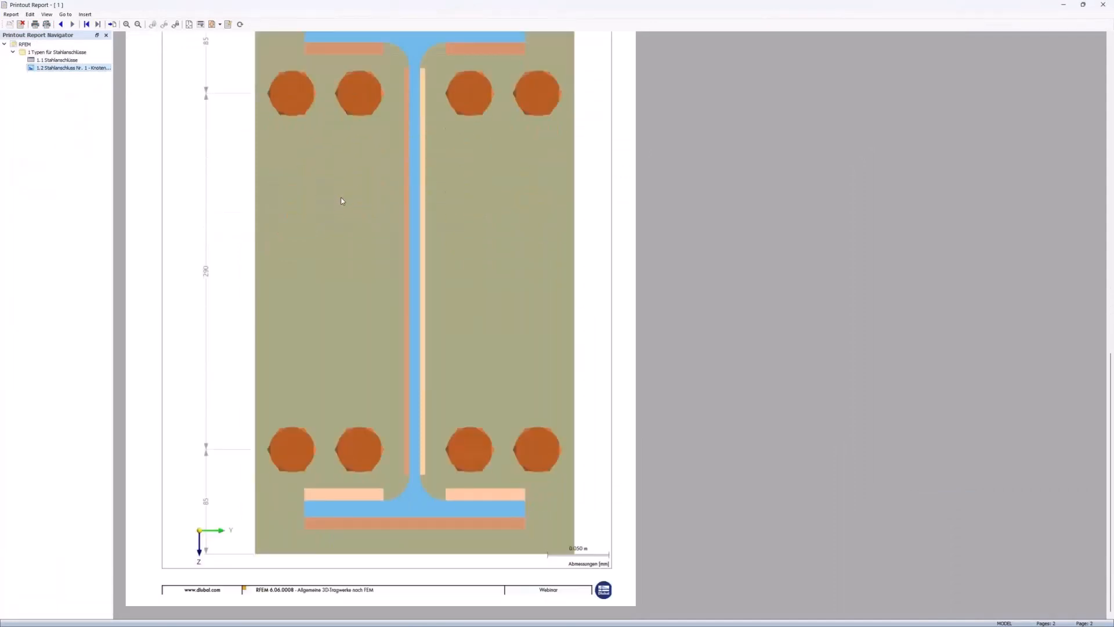
pyautogui.keyDown('ctrl'); pyautogui.scroll(-3, 341, 201); pyautogui.keyUp('ctrl')
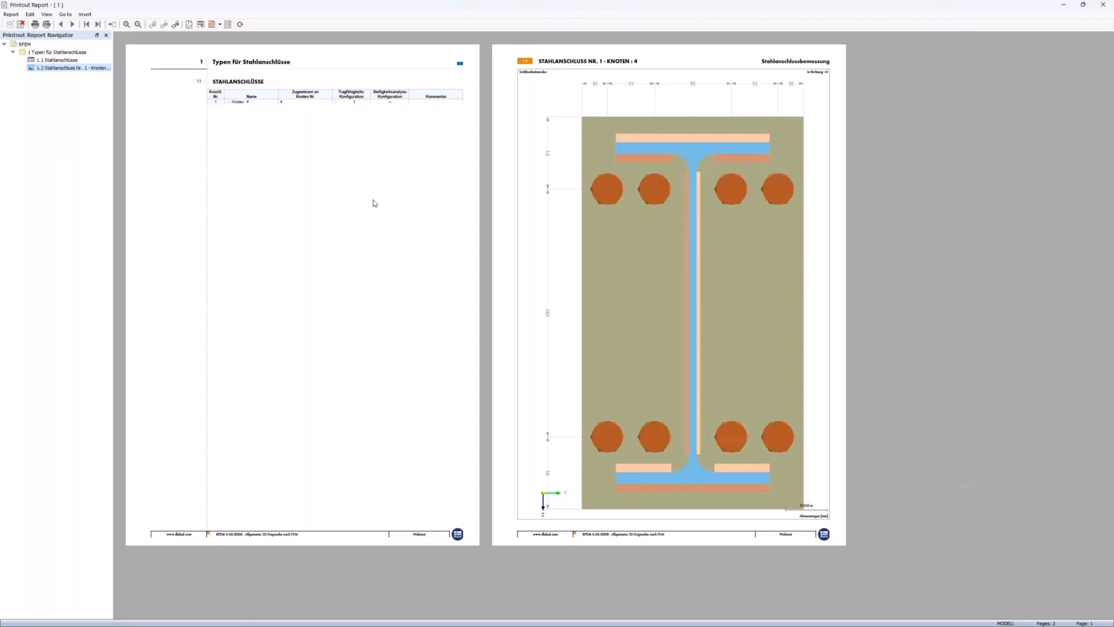
# Enable the header in the printout report's printer and page settings.
pyautogui.click(8, 15)
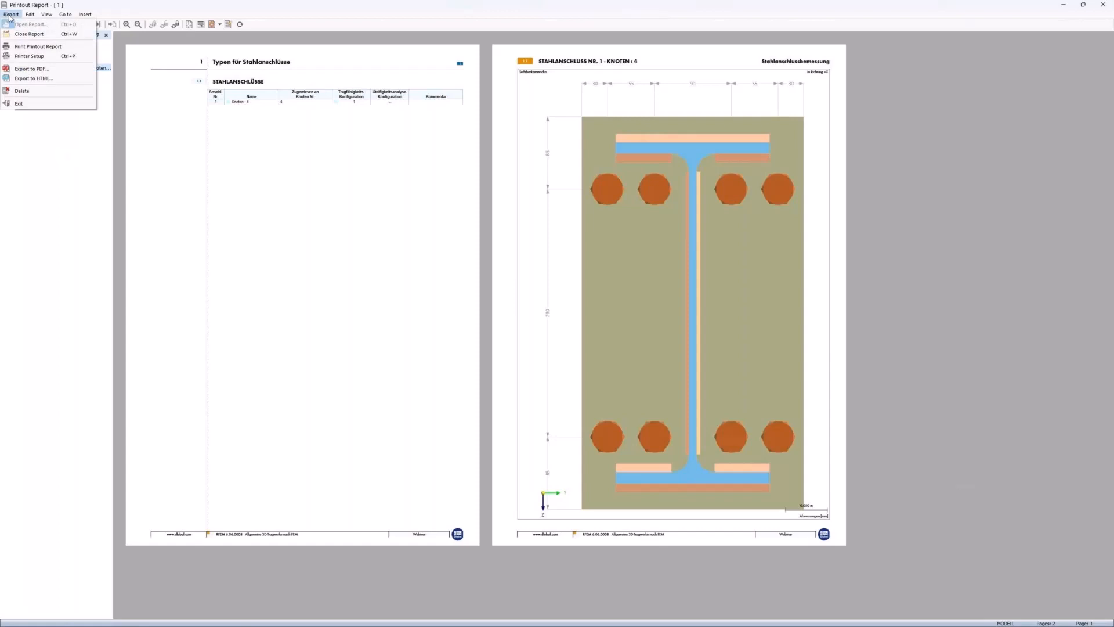
pyautogui.click(33, 57)
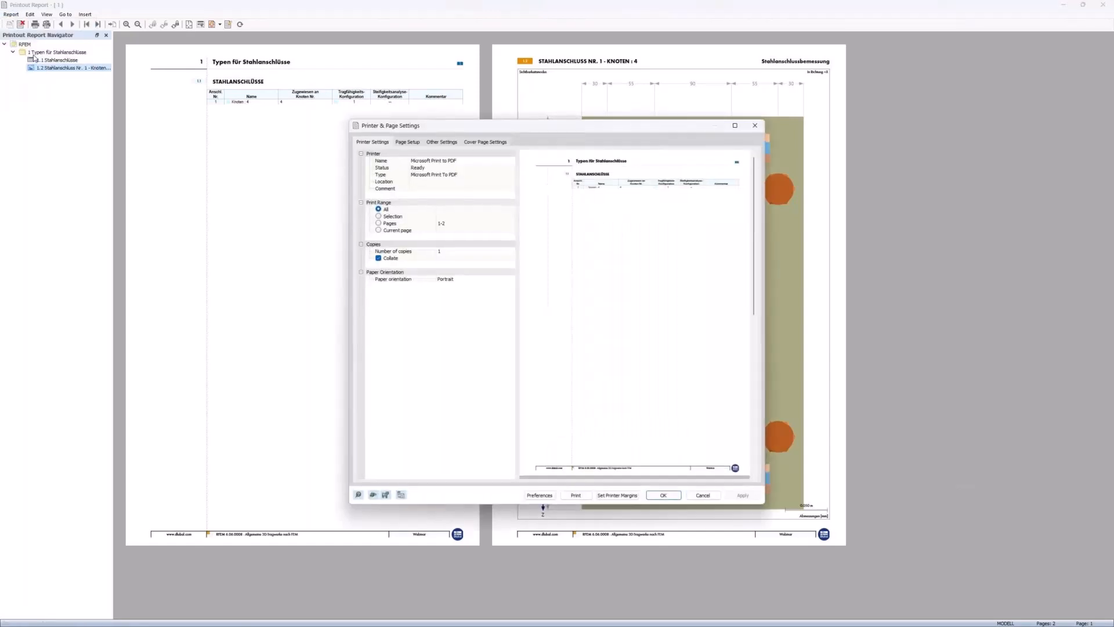
pyautogui.click(444, 143)
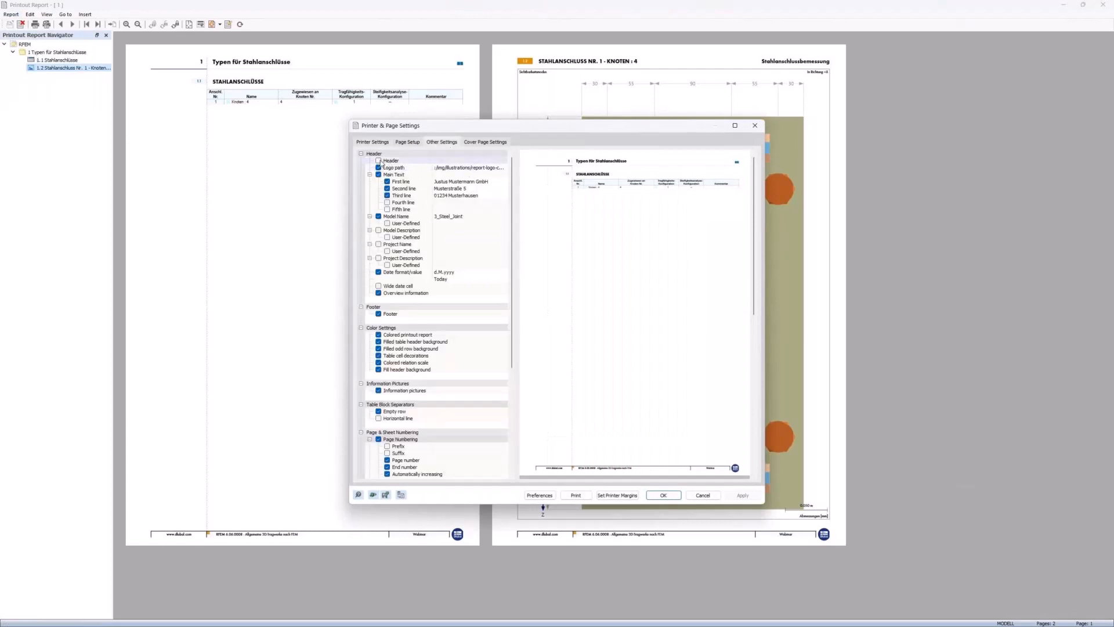
pyautogui.click(379, 161)
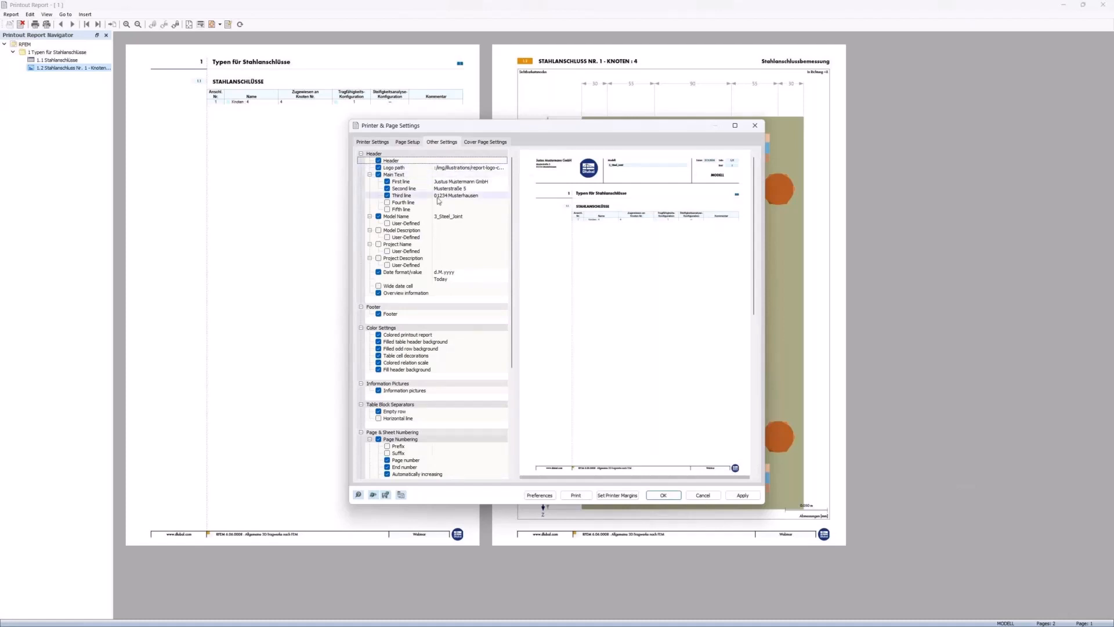
# Change the first line of the report header's main text to Dlubal Software GmbH.
pyautogui.click(450, 182)
pyautogui.click(450, 182)
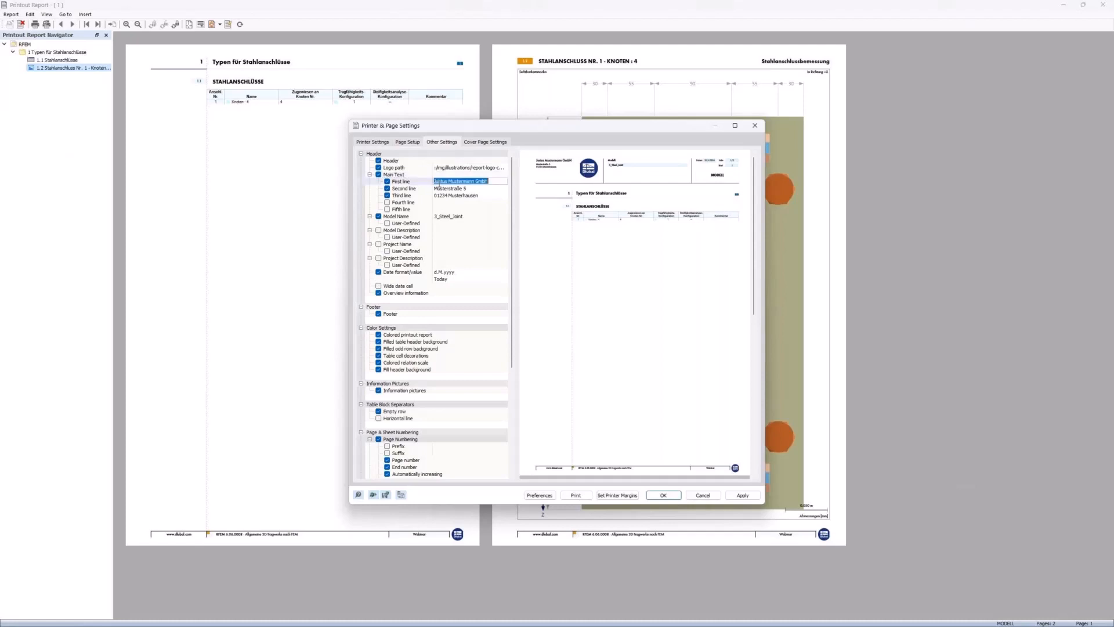
pyautogui.moveTo(434, 182); pyautogui.dragTo(475, 183)
pyautogui.write('Dlubal ')
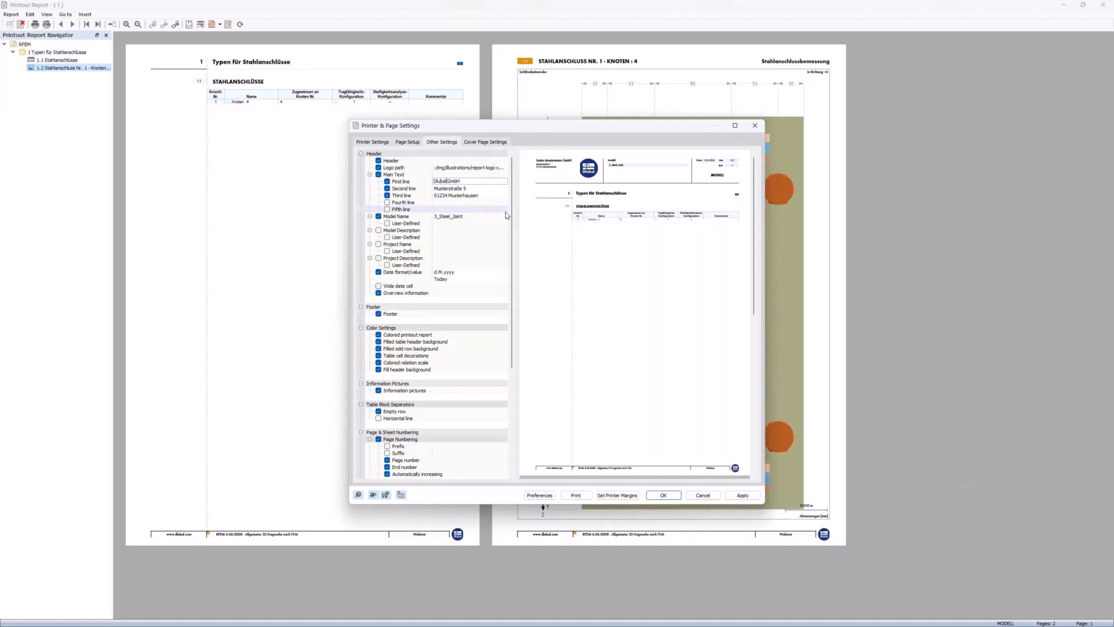
pyautogui.write('Software')
pyautogui.click(458, 188)
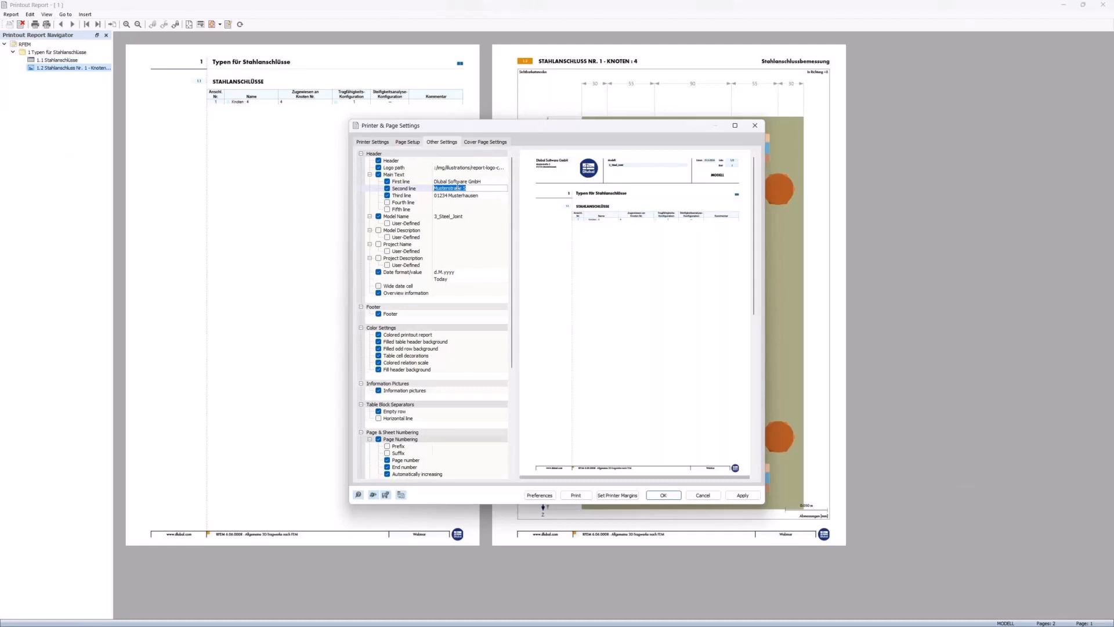
# Enter the company's street address in the header's second main-text line and its postal code and town in the third line.
pyautogui.write('Am Zellweg 2')
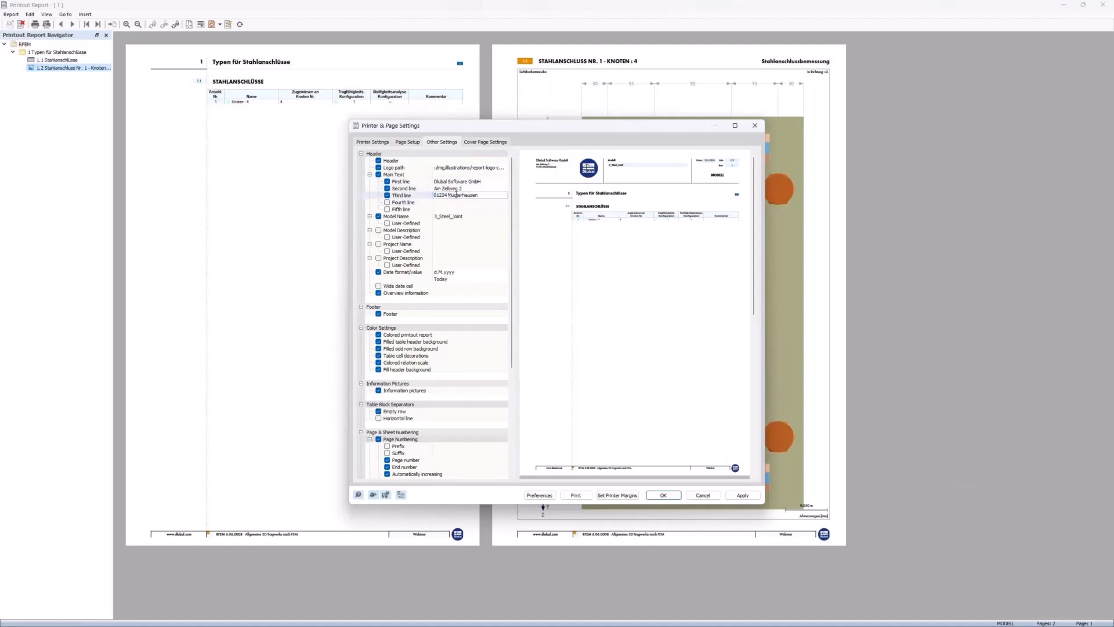
pyautogui.moveTo(472, 197); pyautogui.dragTo(434, 196)
pyautogui.press('BackSpace')
pyautogui.write('h')
pyautogui.write('-93464 Tiegenba')
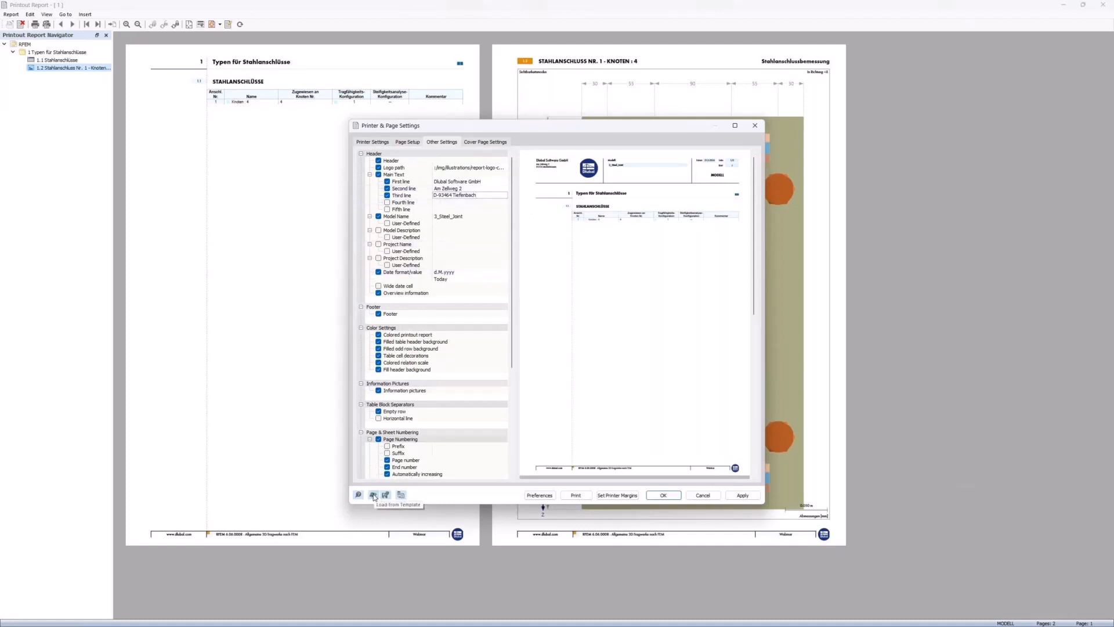
# Save the current printer and page settings as a new report settings template named User-Defined Settings 1.
pyautogui.click(386, 496)
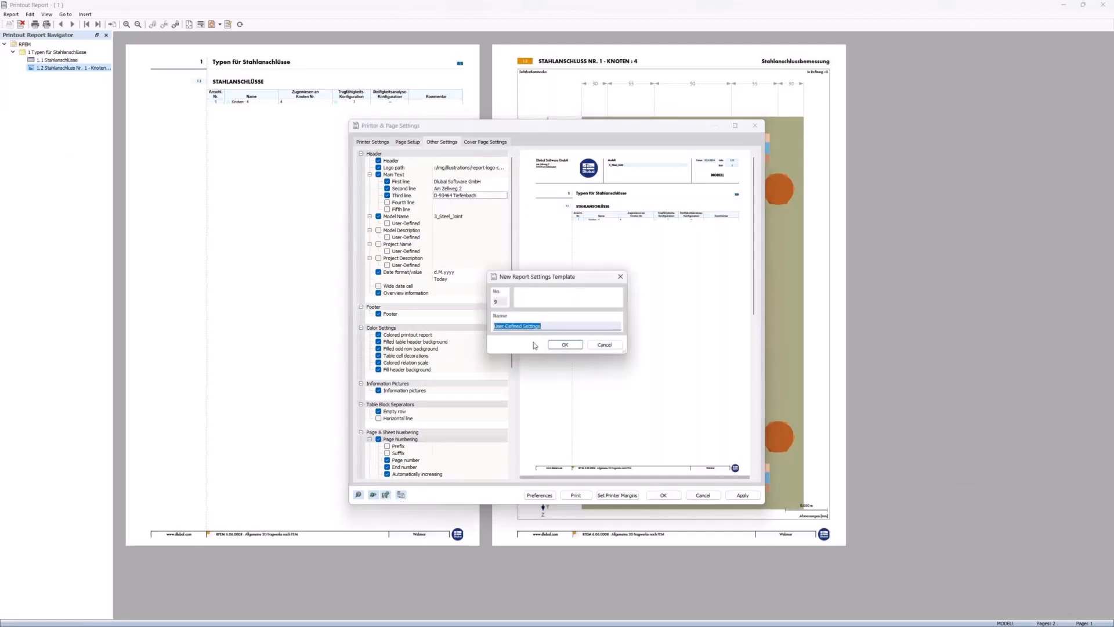
pyautogui.click(550, 326)
pyautogui.click(564, 344)
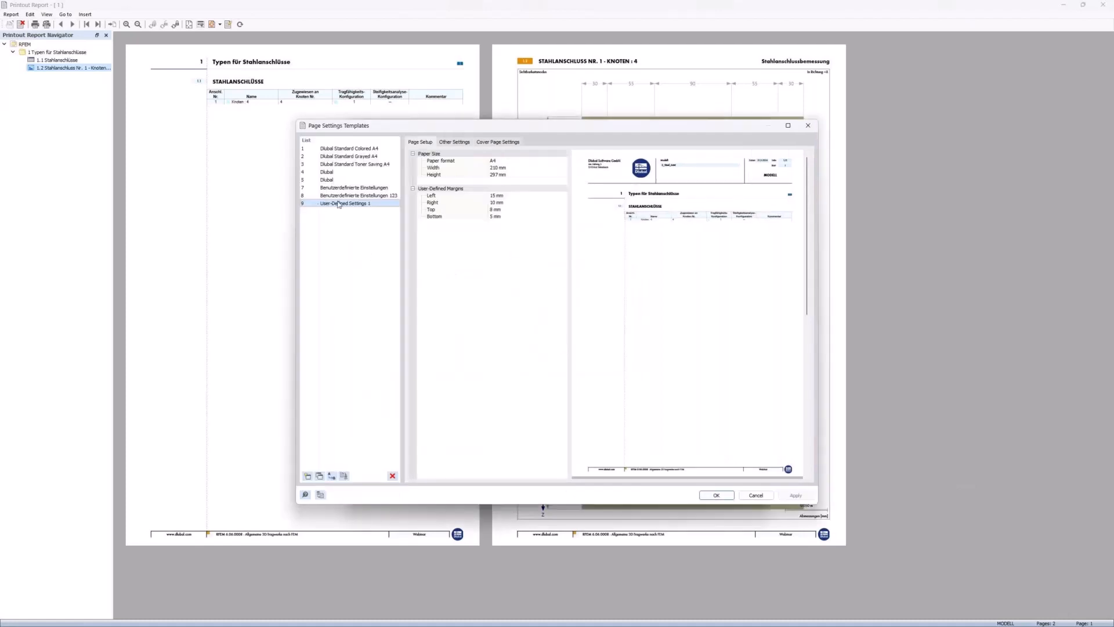
pyautogui.click(716, 495)
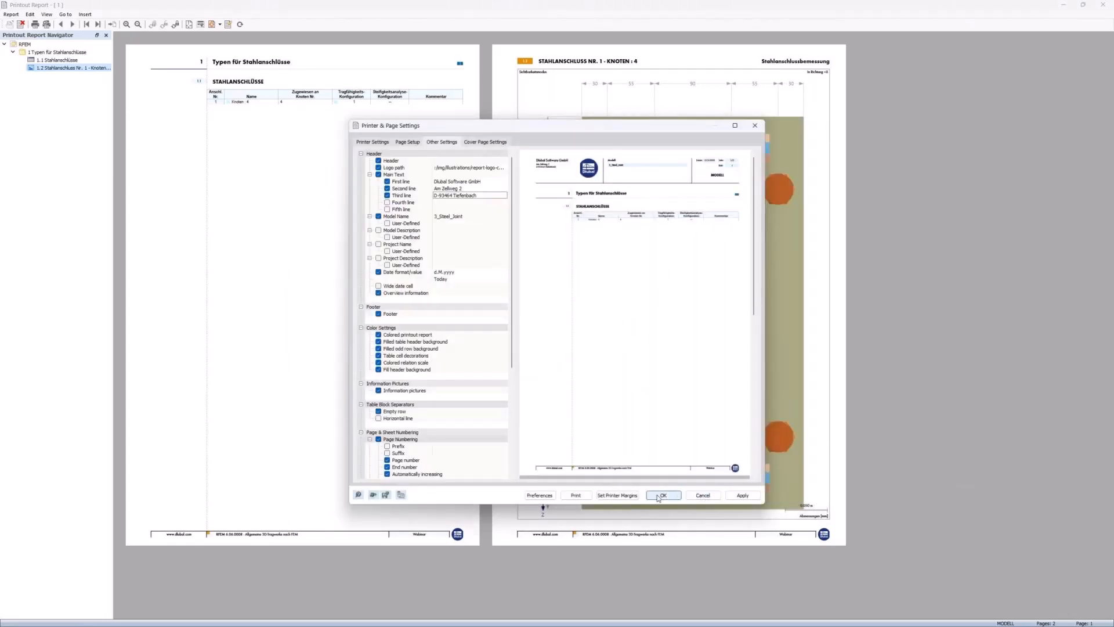
# Apply the header settings to the printout report, then close the report and the steel joint editor.
pyautogui.click(662, 496)
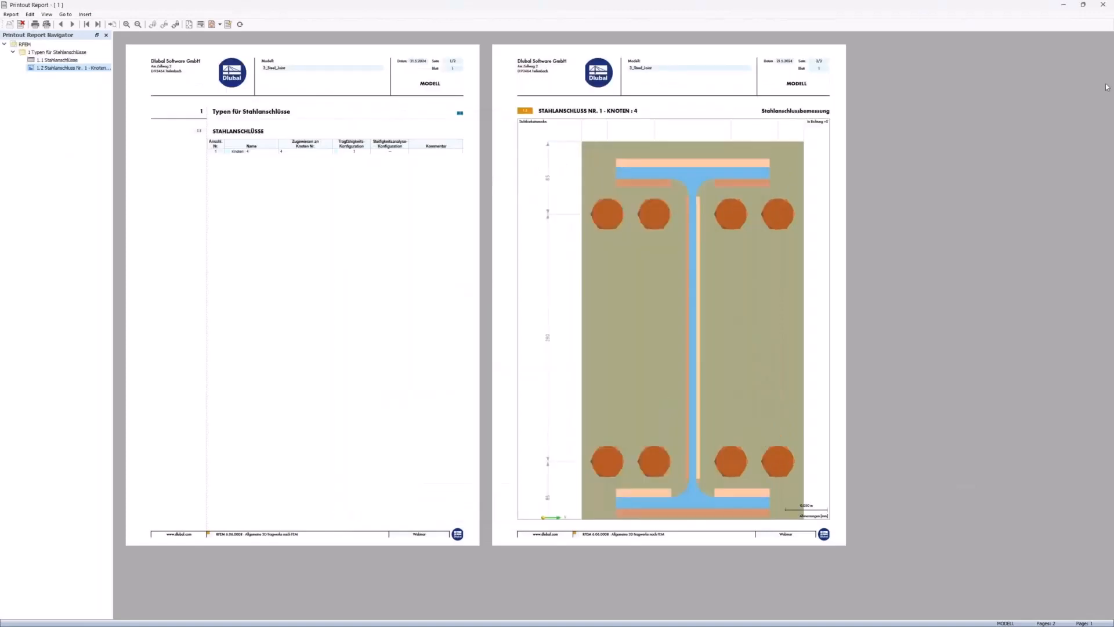
pyautogui.click(1103, 6)
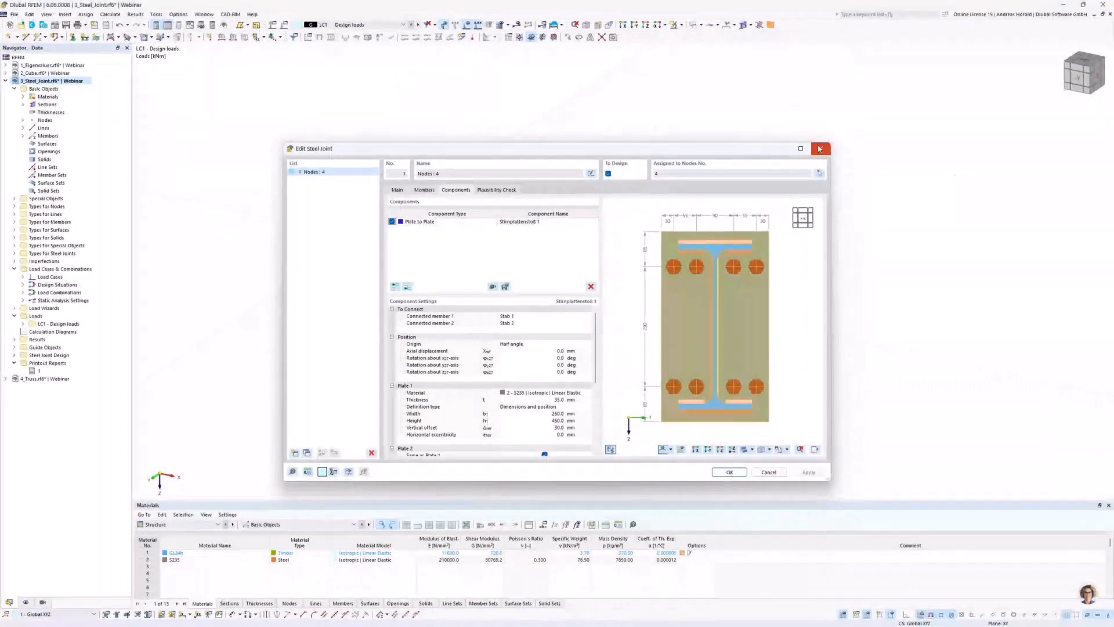
pyautogui.click(818, 150)
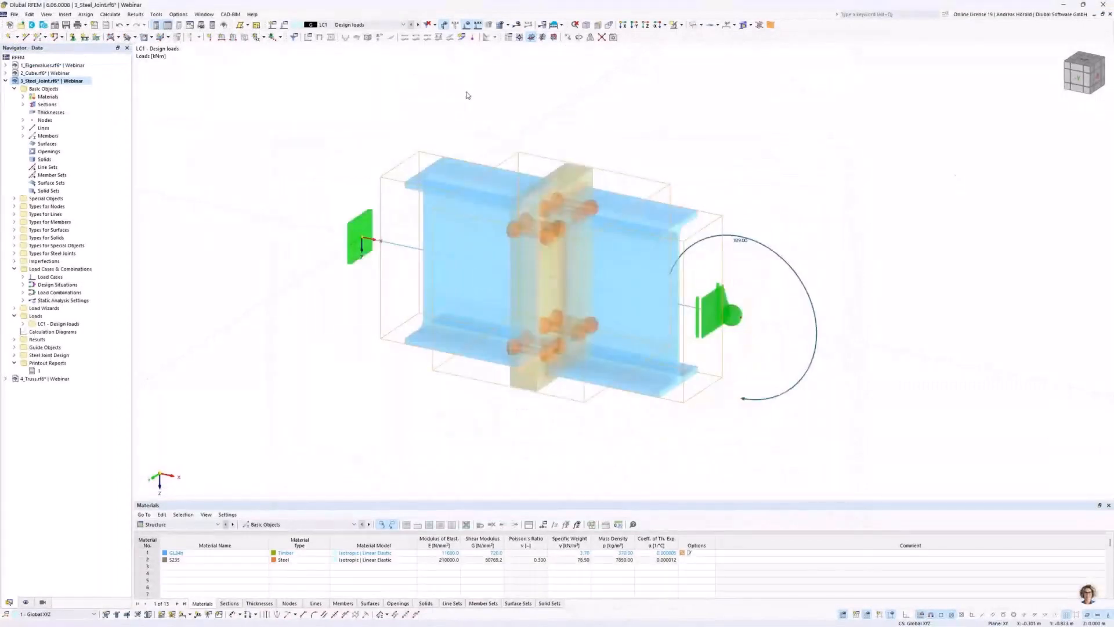
# Start exporting the GUI settings with only the templates for print settings included.
pyautogui.click(173, 15)
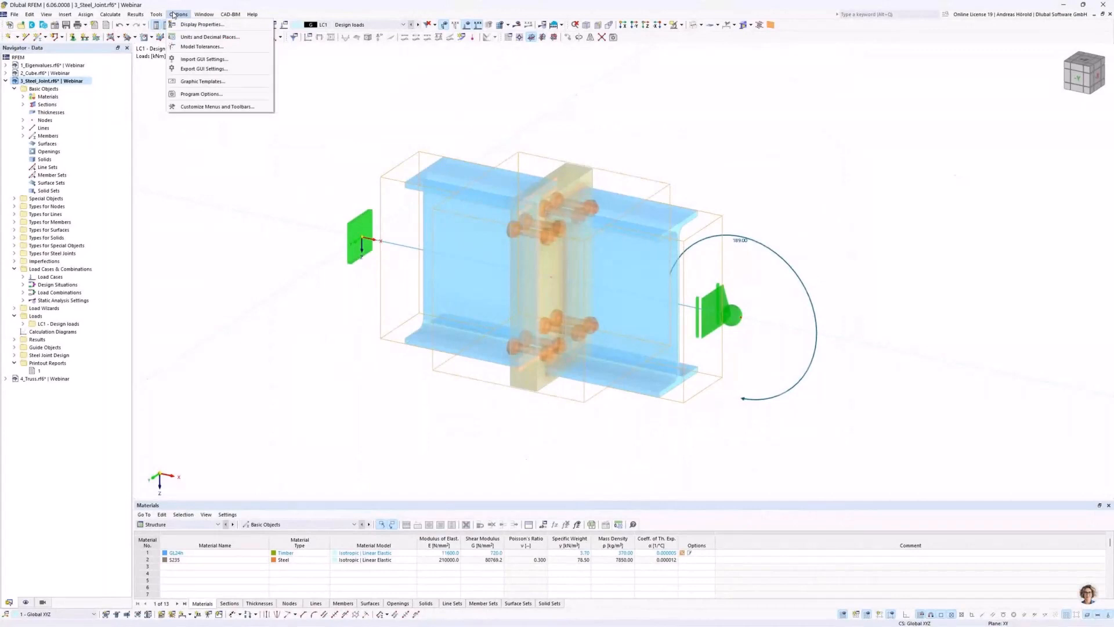
pyautogui.click(216, 70)
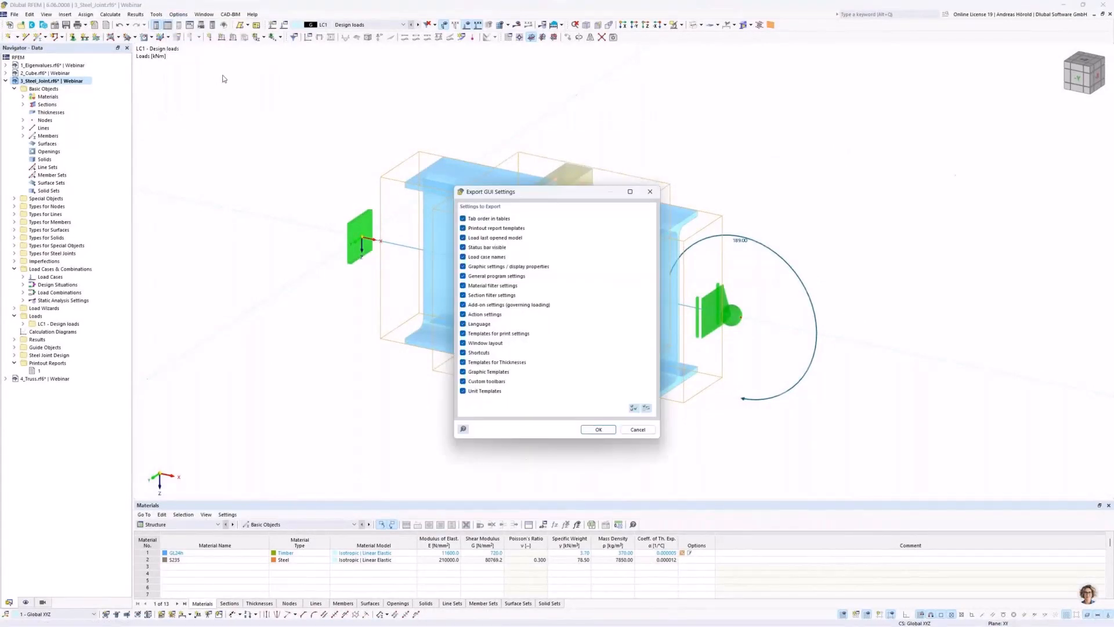
pyautogui.click(647, 408)
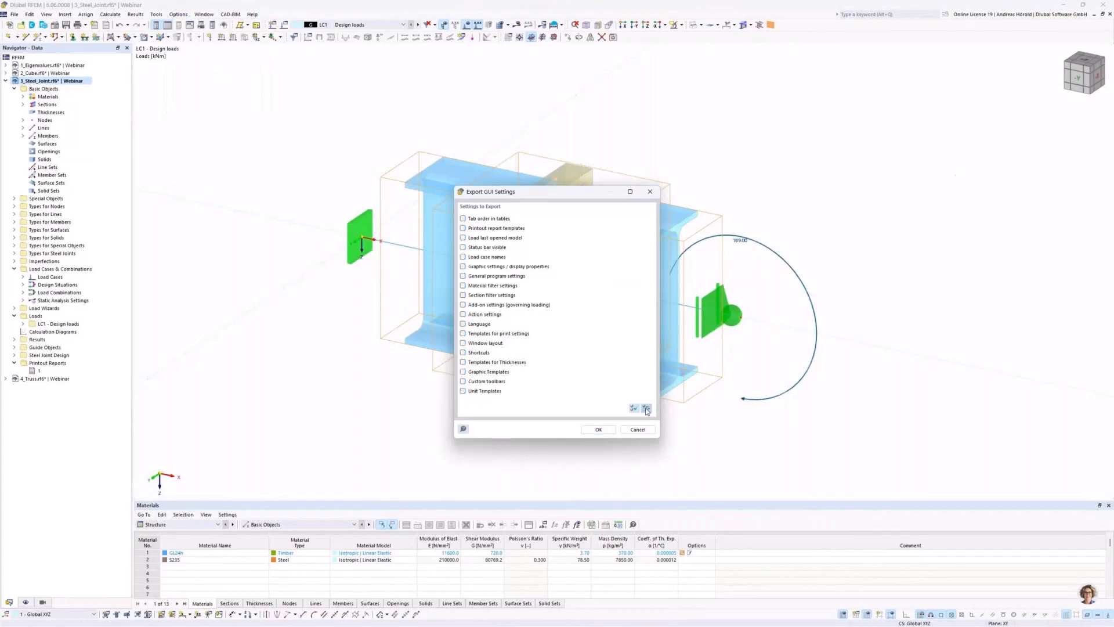
pyautogui.click(463, 335)
pyautogui.click(599, 431)
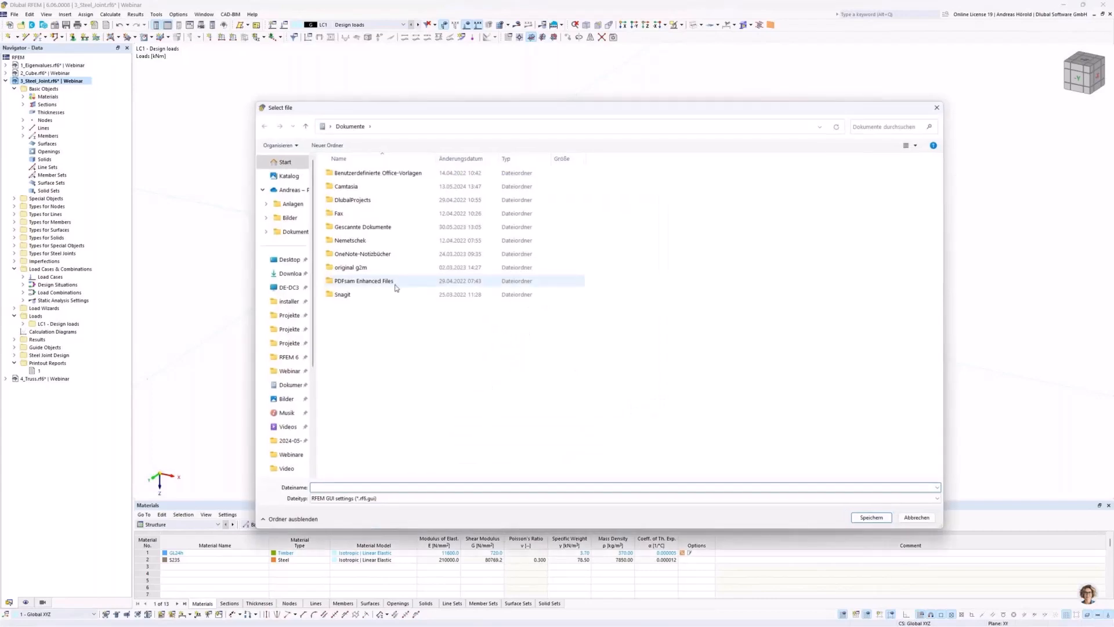
# Save the exported GUI settings file in the Downloads folder under the name UD GUI.
pyautogui.click(288, 272)
pyautogui.click(357, 486)
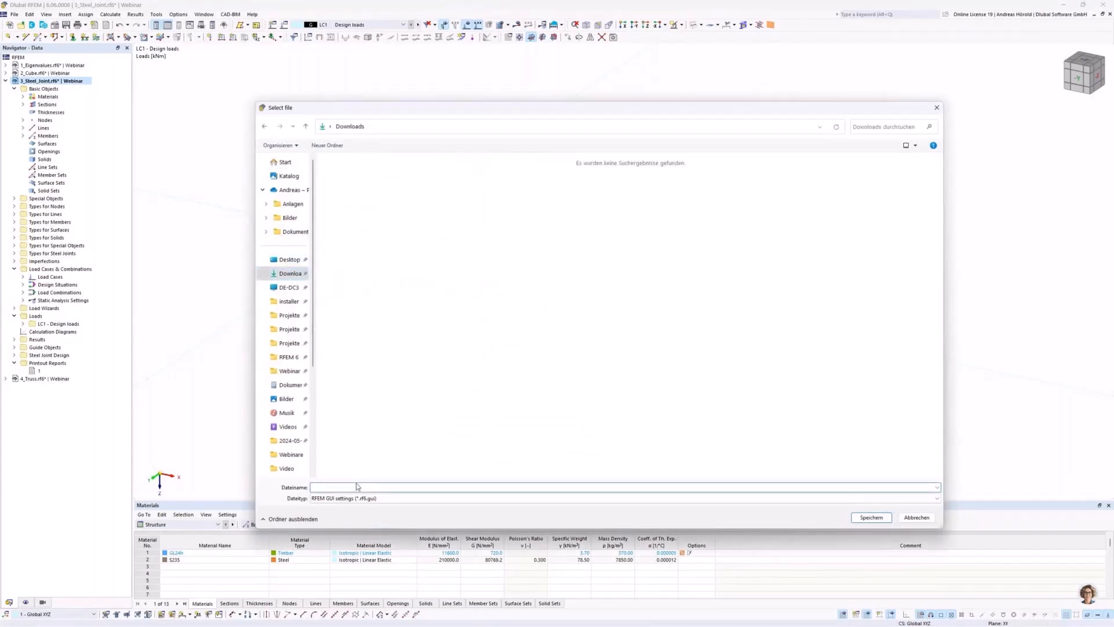
pyautogui.write('U')
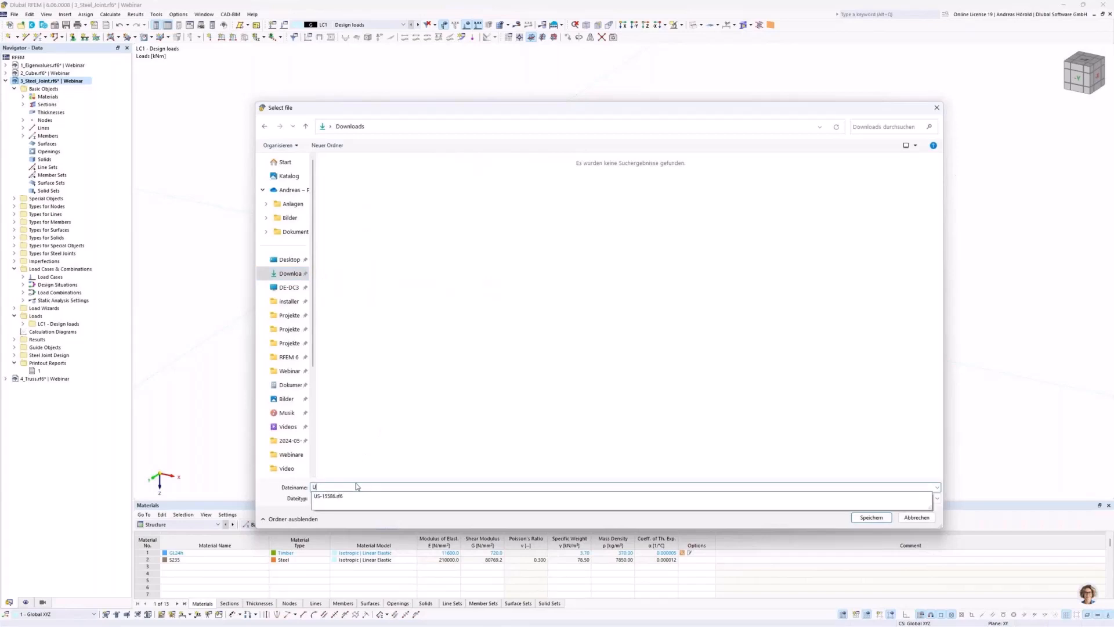
pyautogui.write('D')
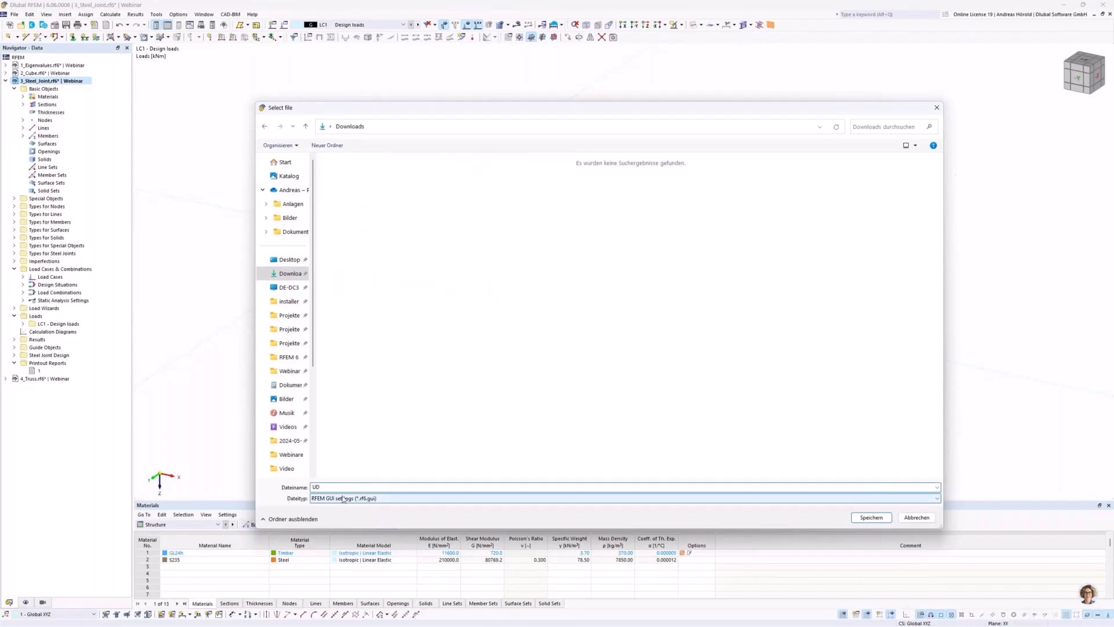
pyautogui.write(' GUI')
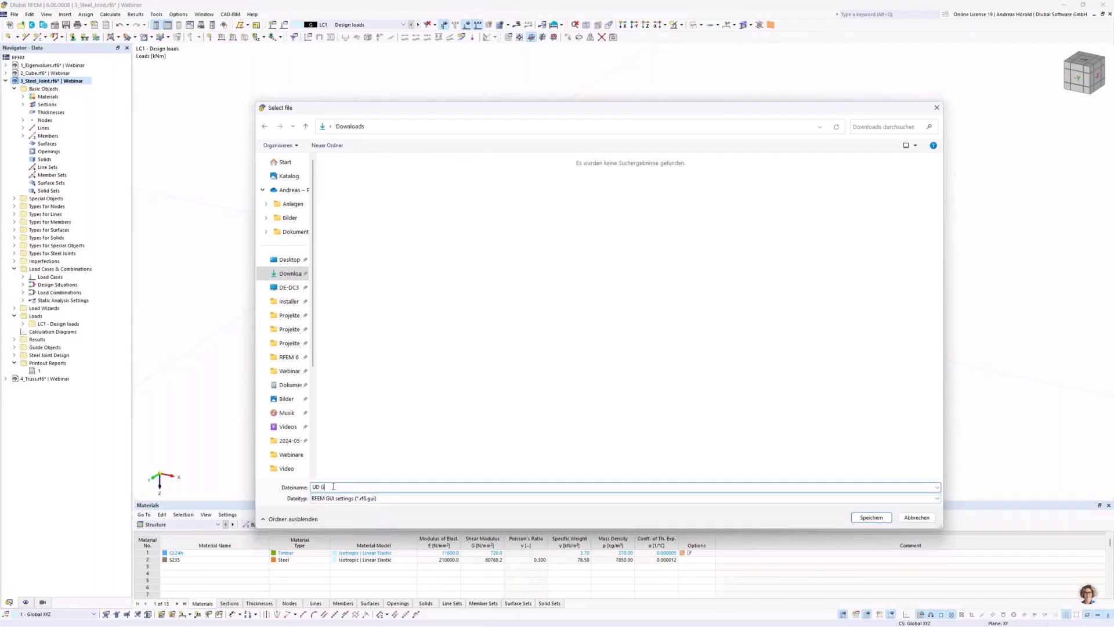
pyautogui.click(872, 517)
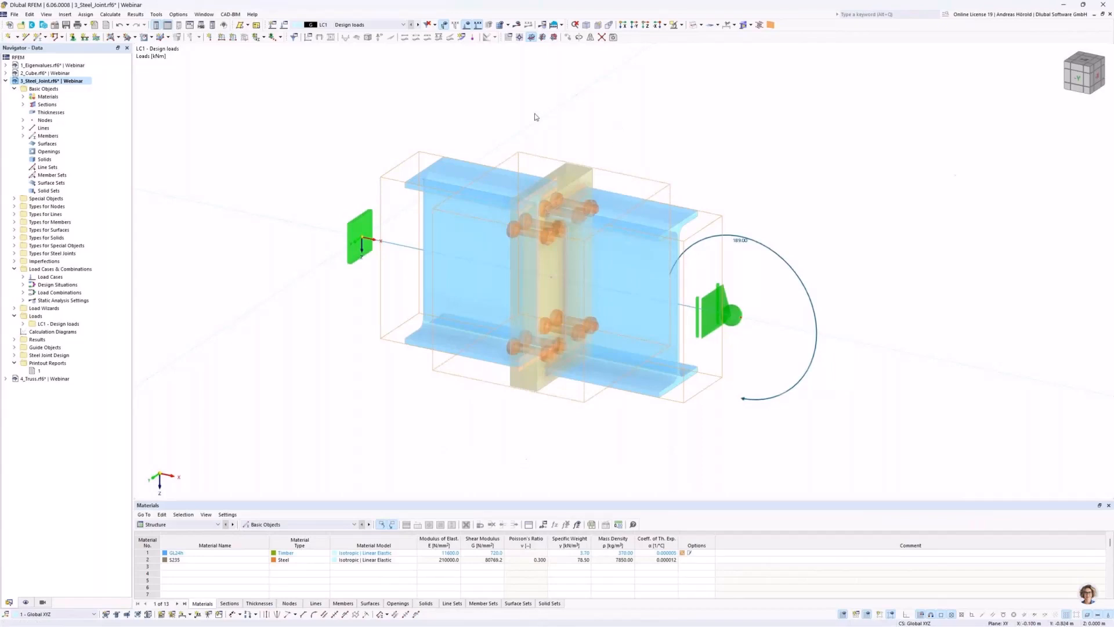
pyautogui.click(178, 17)
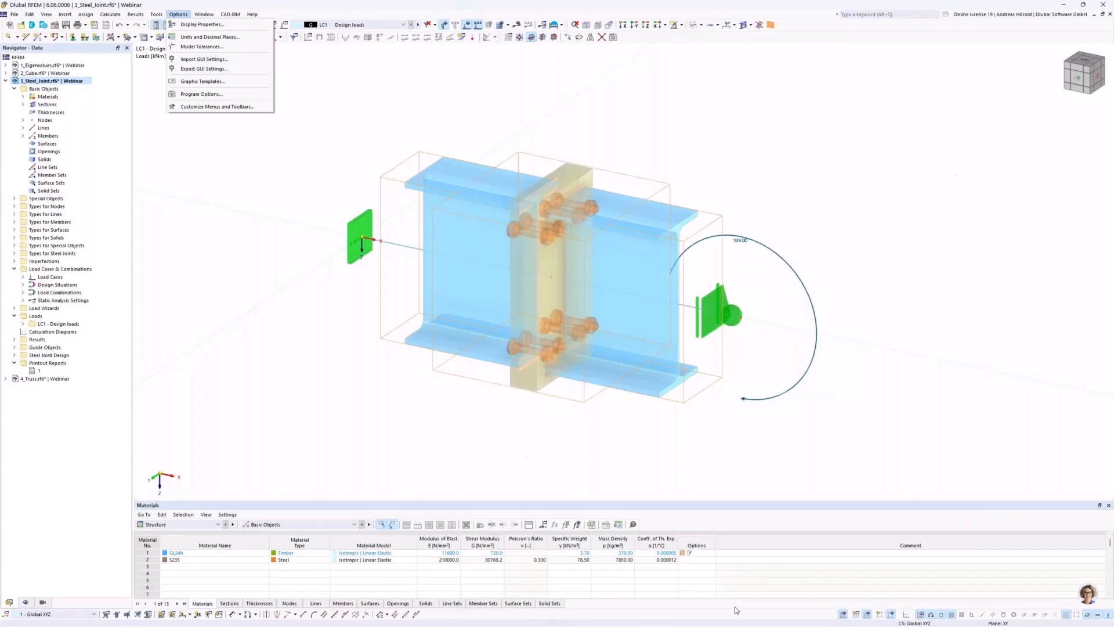
# Switch to the Dlubal website in the browser and open the Frequently Asked Questions (FAQ) page from the support section.
pyautogui.hotkey('alt', 'Tab')
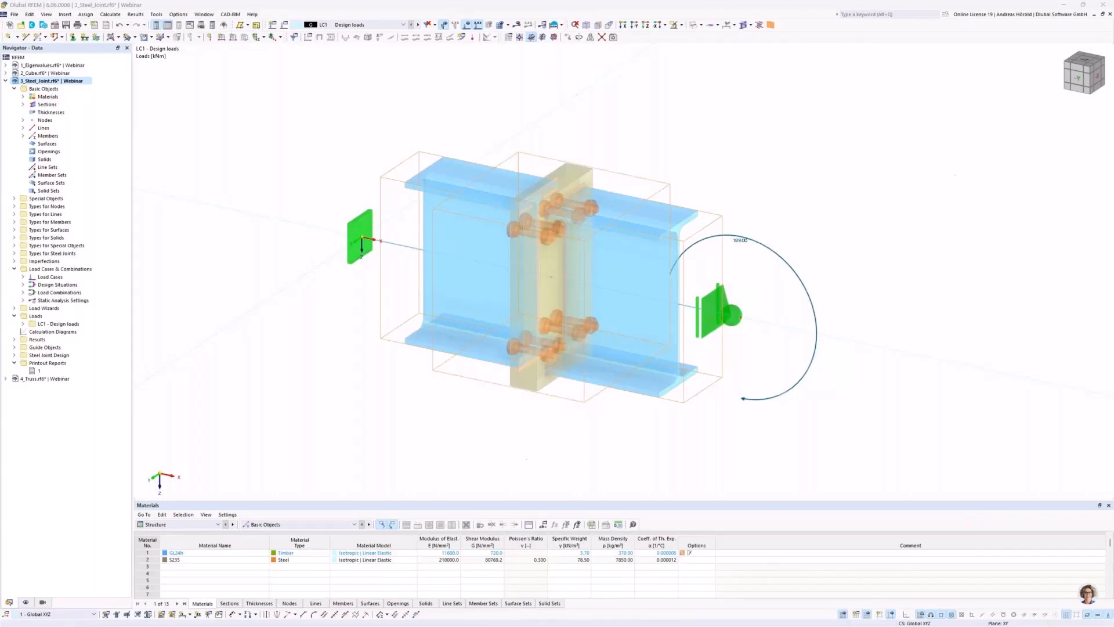
pyautogui.hotkey('alt', 'Tab')
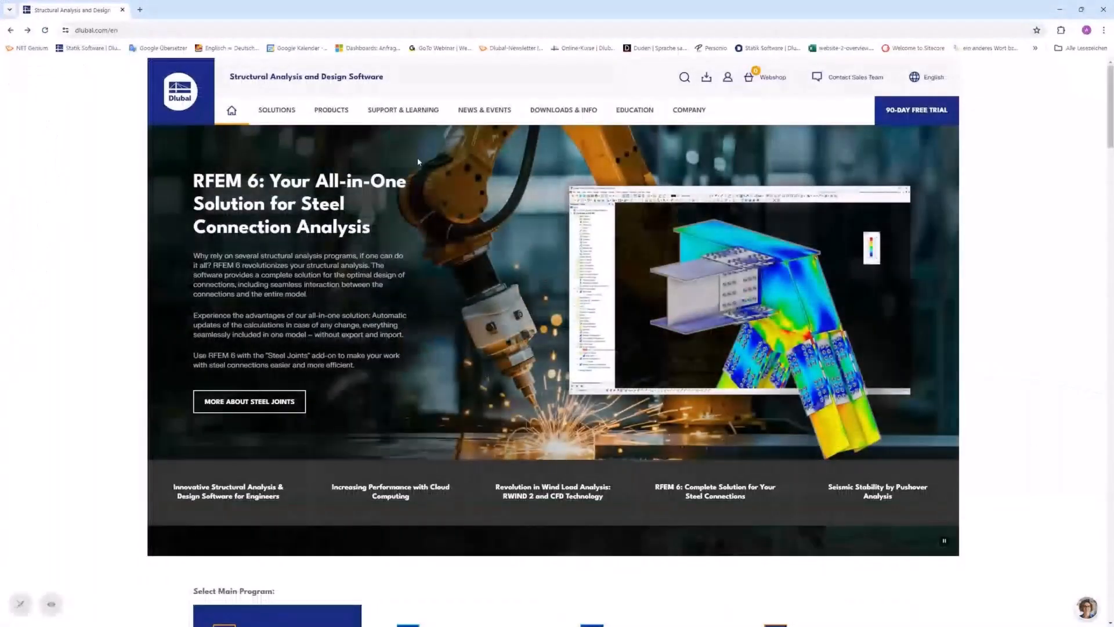
pyautogui.moveTo(405, 110)
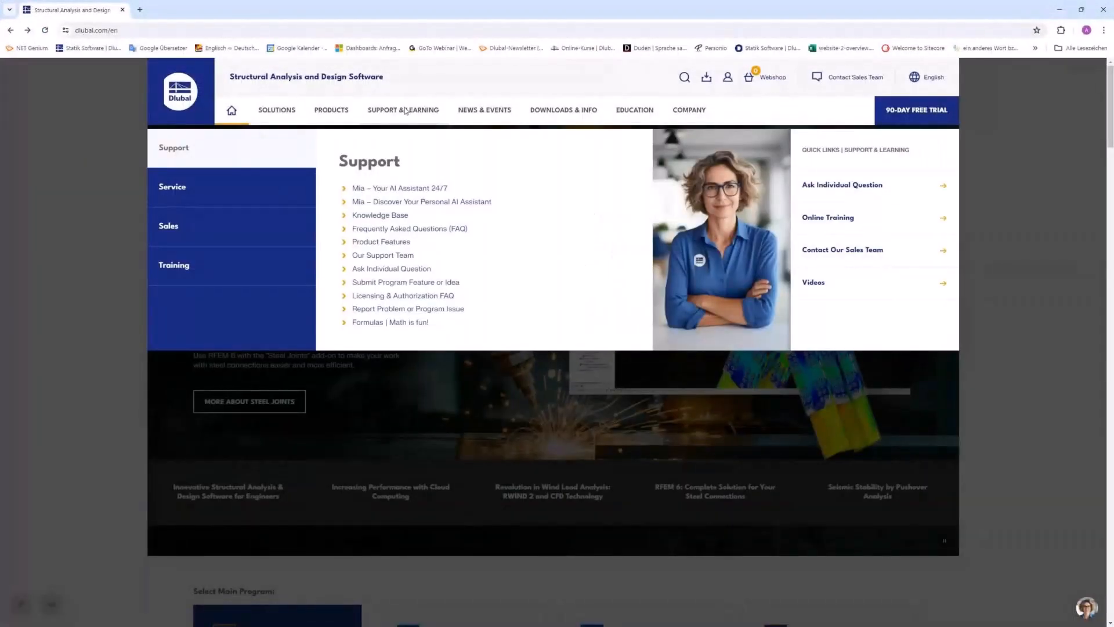
pyautogui.click(404, 229)
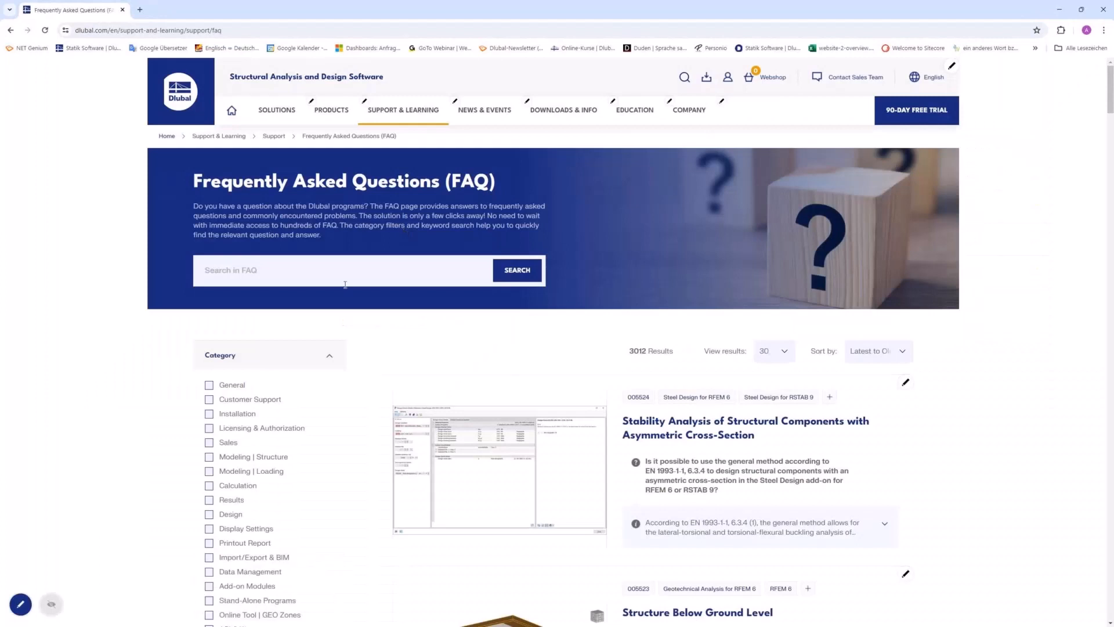
# Search the FAQ for "mia prompting" and open the Mia Prompting article.
pyautogui.click(301, 272)
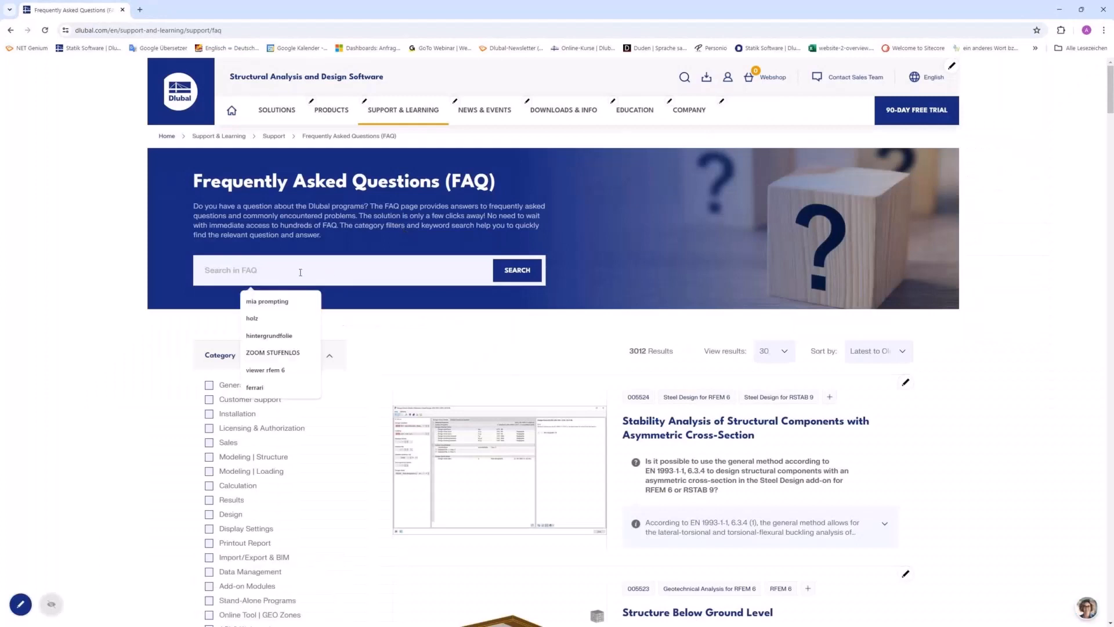
pyautogui.click(267, 301)
pyautogui.click(505, 279)
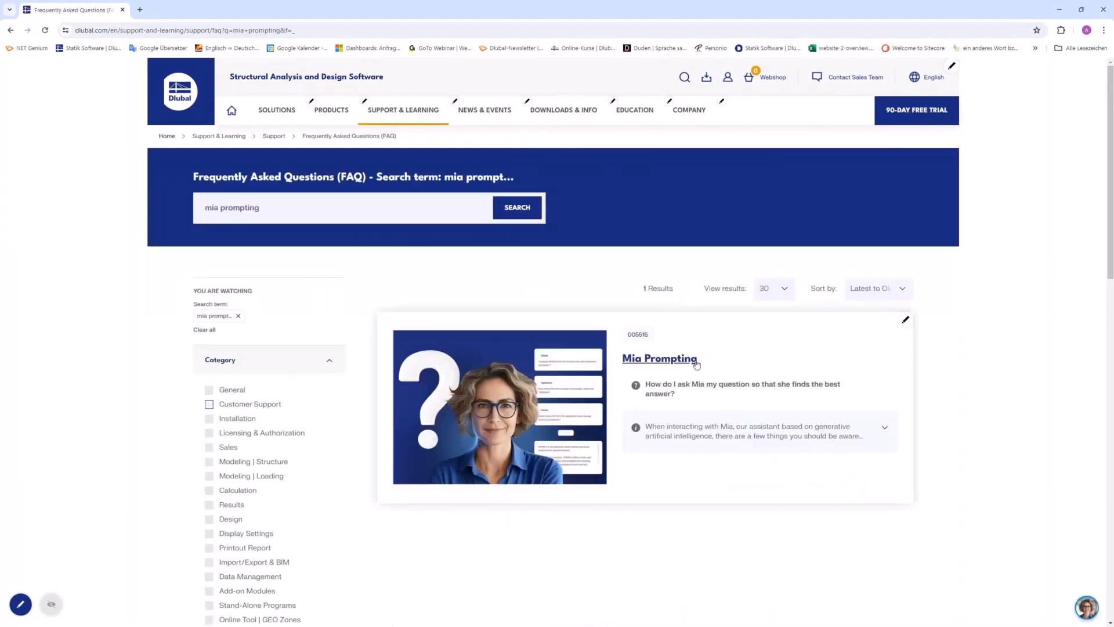
pyautogui.click(666, 361)
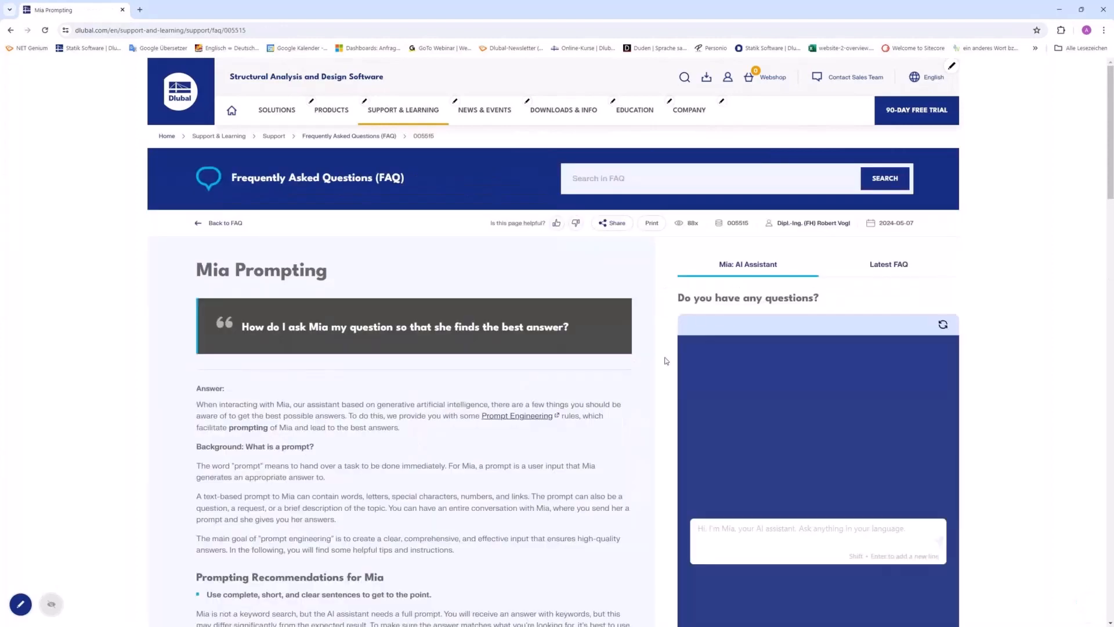
# Read the article's background on prompts, highlighting the definition for Mia and the advice to use complete, short and clear sentences.
pyautogui.scroll(-3, 534, 326)
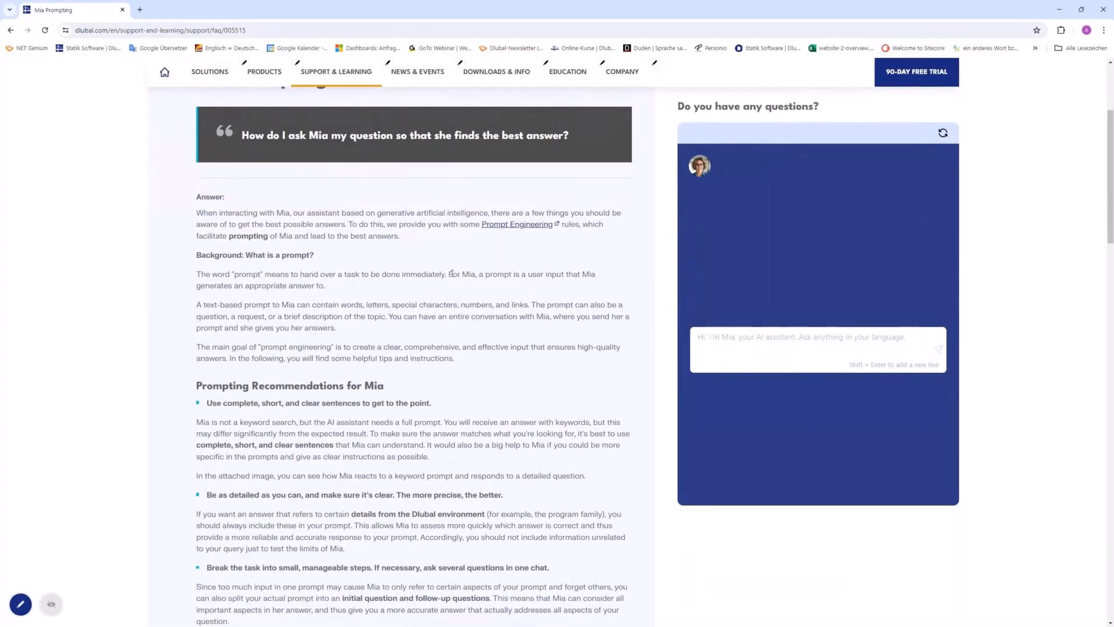
pyautogui.moveTo(449, 274); pyautogui.dragTo(462, 292)
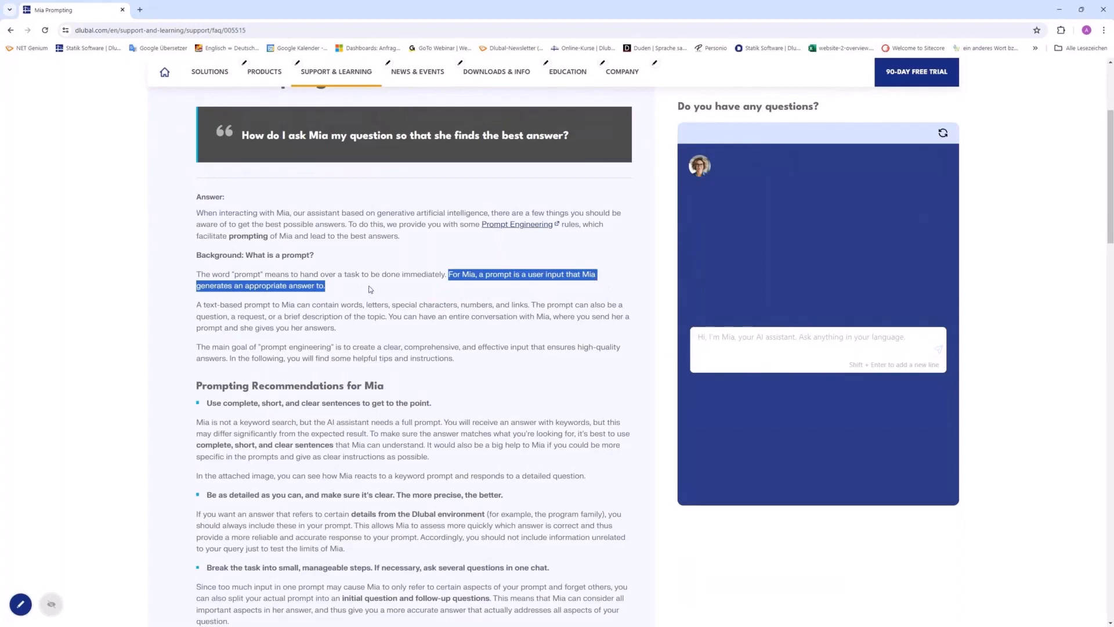
pyautogui.scroll(-1, 370, 343)
pyautogui.scroll(-3, 369, 344)
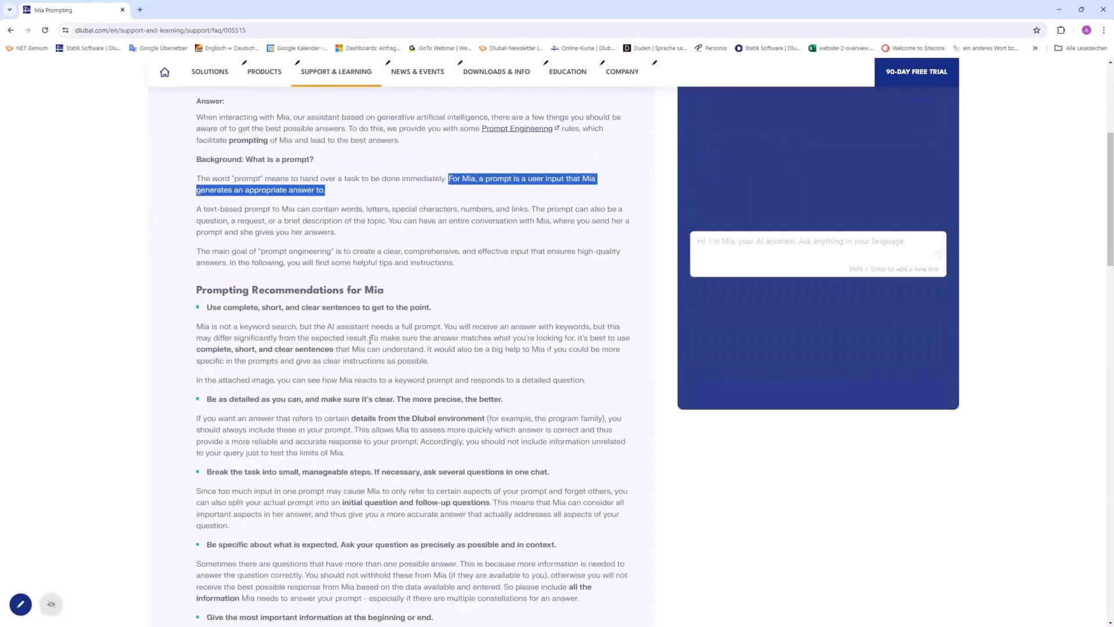
pyautogui.scroll(-3, 370, 341)
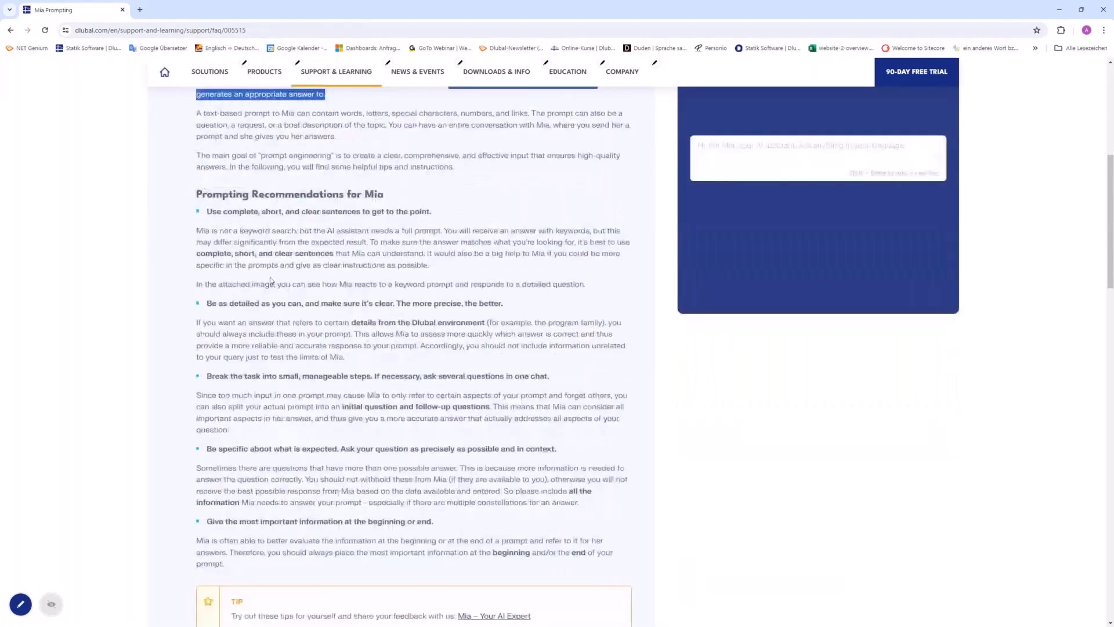
pyautogui.moveTo(208, 212); pyautogui.dragTo(452, 214)
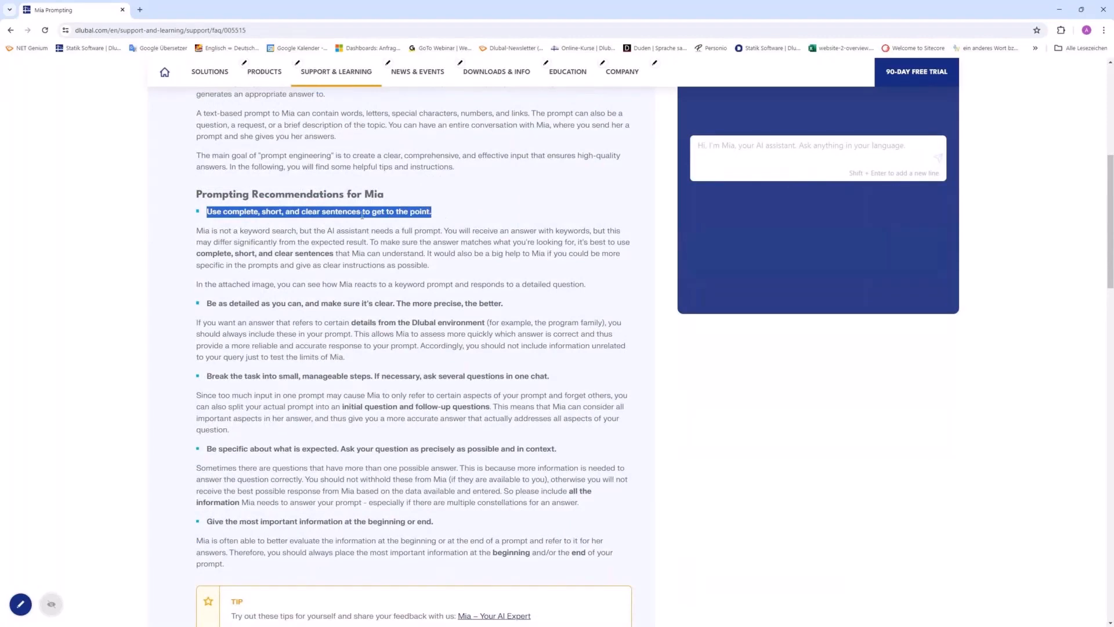
# Examine the further prompting recommendations, highlighting the advice to be as detailed as possible and the program family example.
pyautogui.scroll(-2, 426, 278)
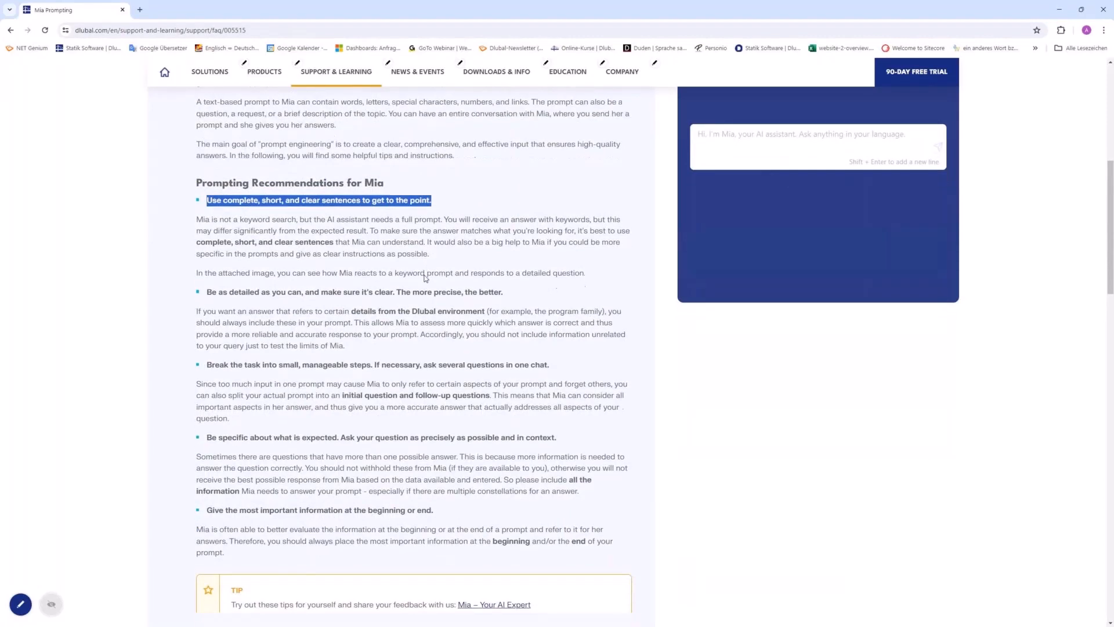
pyautogui.scroll(-2, 426, 278)
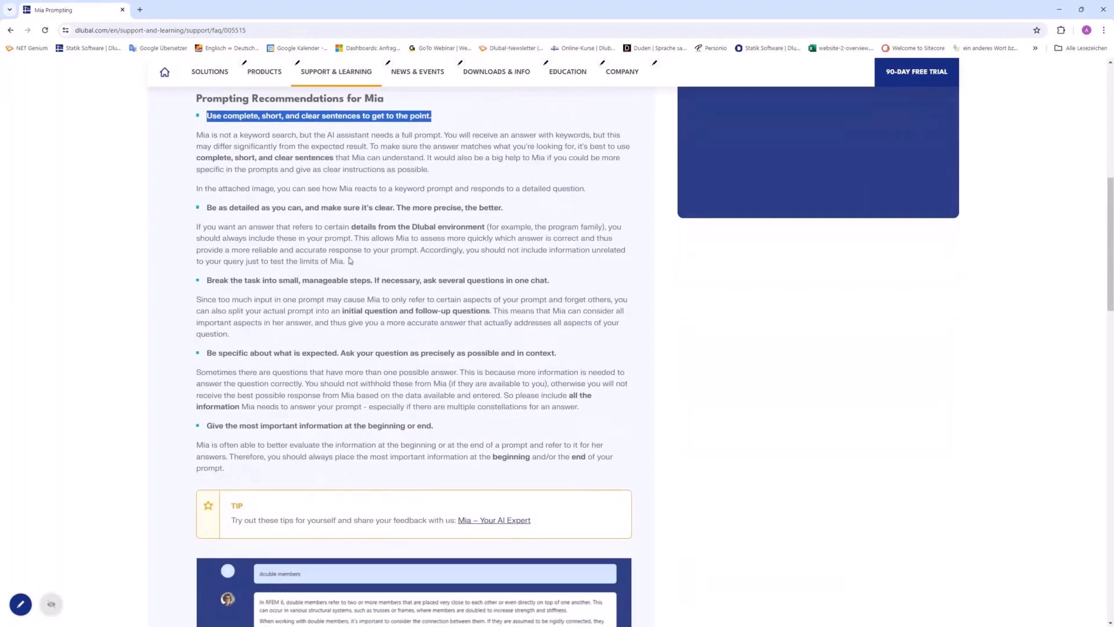
pyautogui.moveTo(205, 208); pyautogui.dragTo(534, 207)
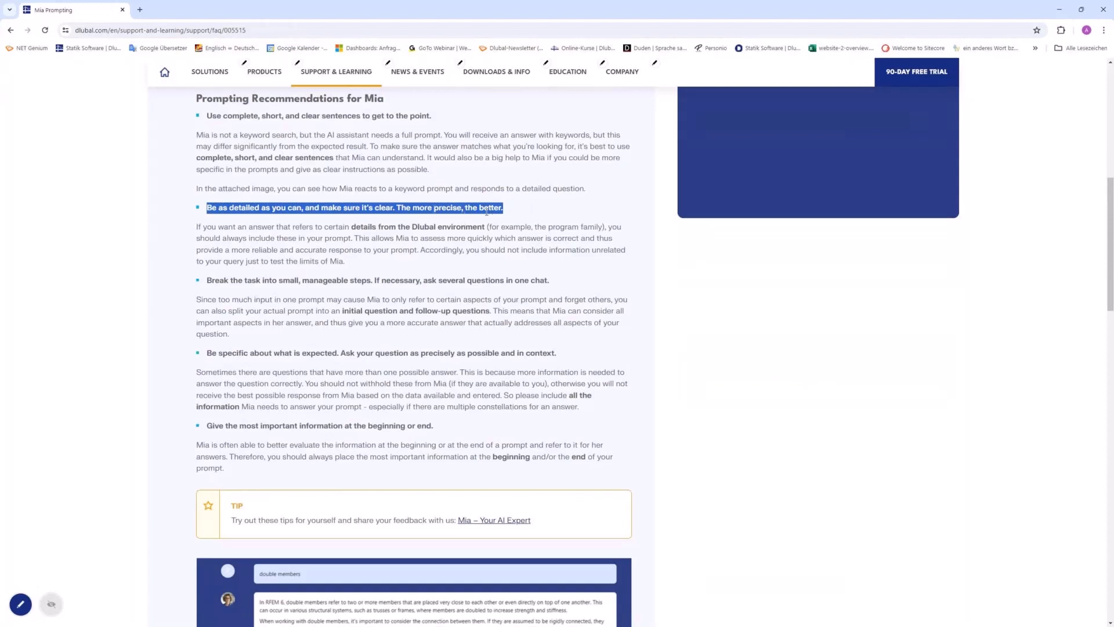
pyautogui.moveTo(487, 227); pyautogui.dragTo(604, 227)
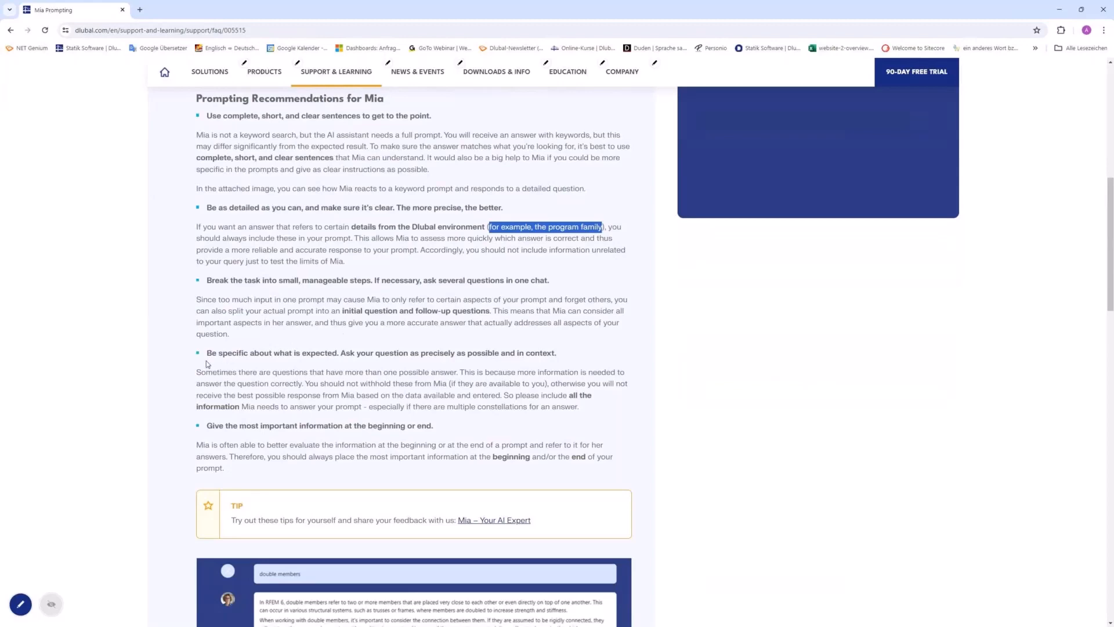
pyautogui.scroll(-2, 208, 364)
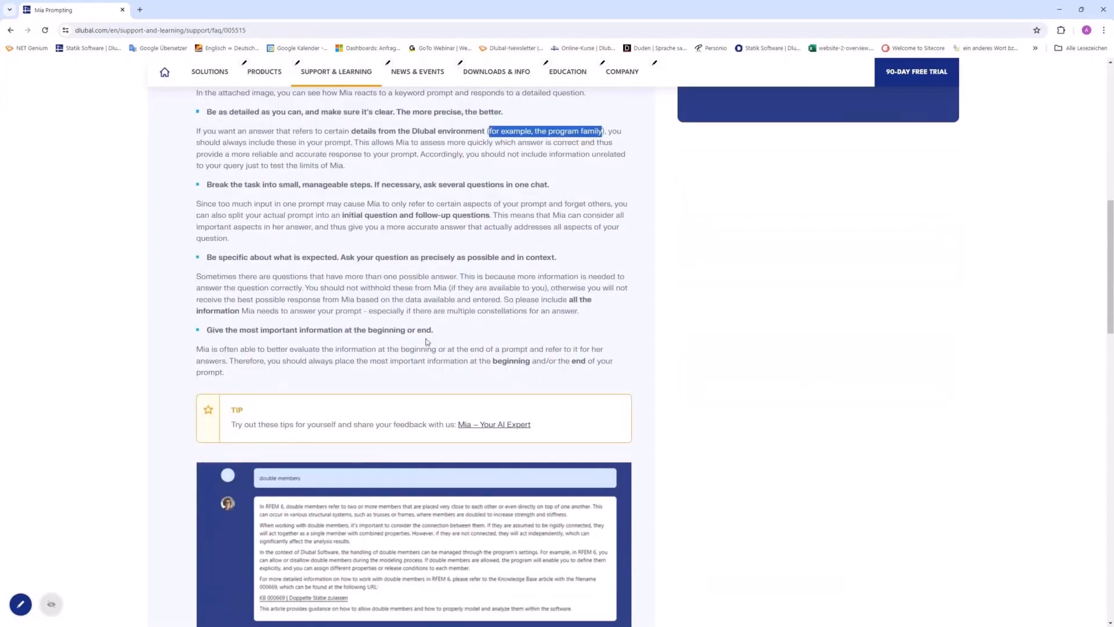
# Examine the article's example image comparing a keyword entry with a detailed question about double members in RFEM 6.
pyautogui.scroll(-3, 427, 342)
pyautogui.scroll(-2, 427, 342)
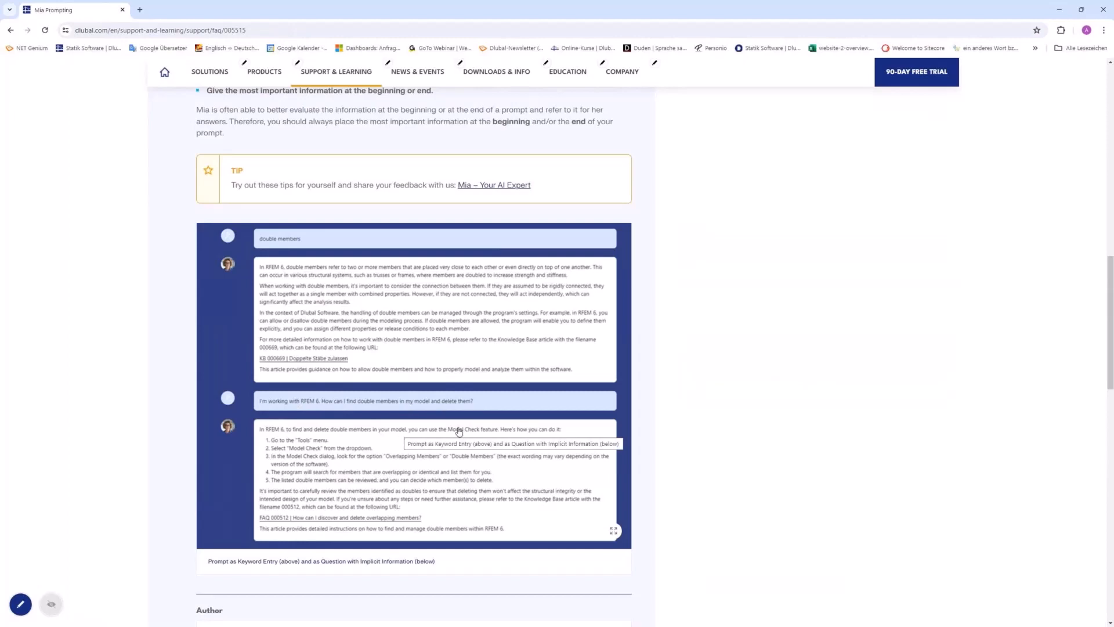
pyautogui.scroll(1, 514, 346)
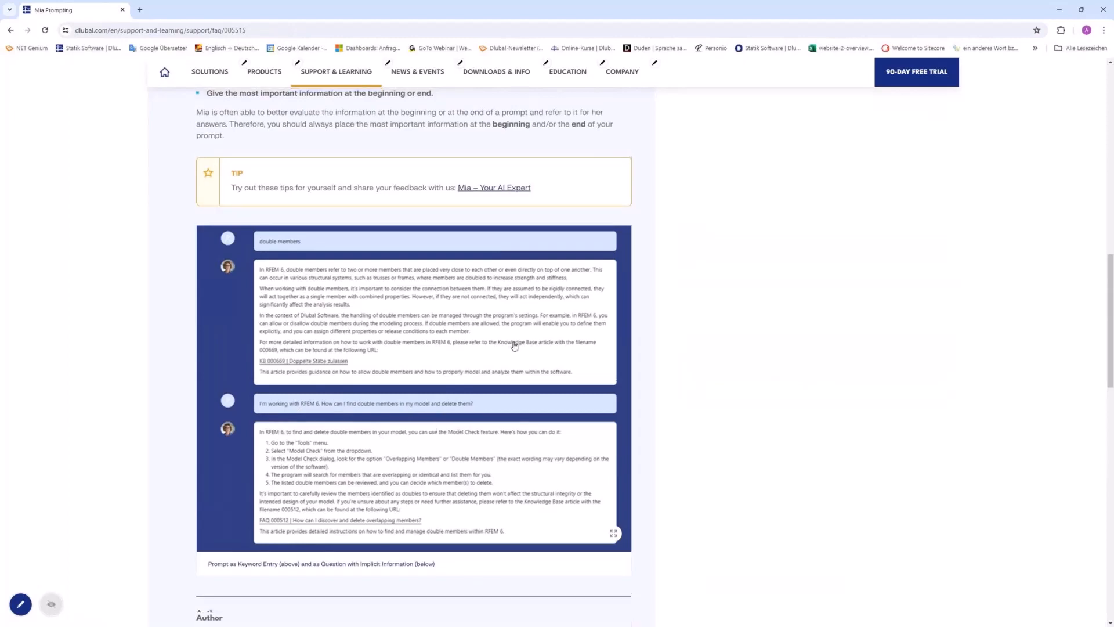
# Ask Mia "Can you please show me the detailed formula for the moment of inertia about the z-axis for any cross-section?".
pyautogui.scroll(15, 514, 346)
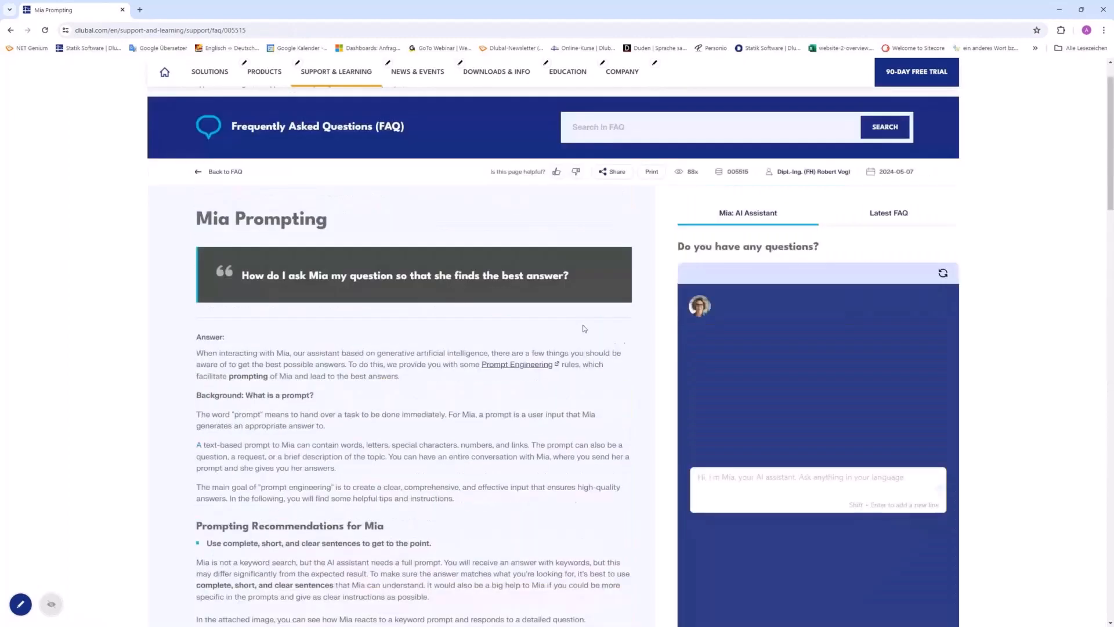
pyautogui.scroll(-2, 653, 355)
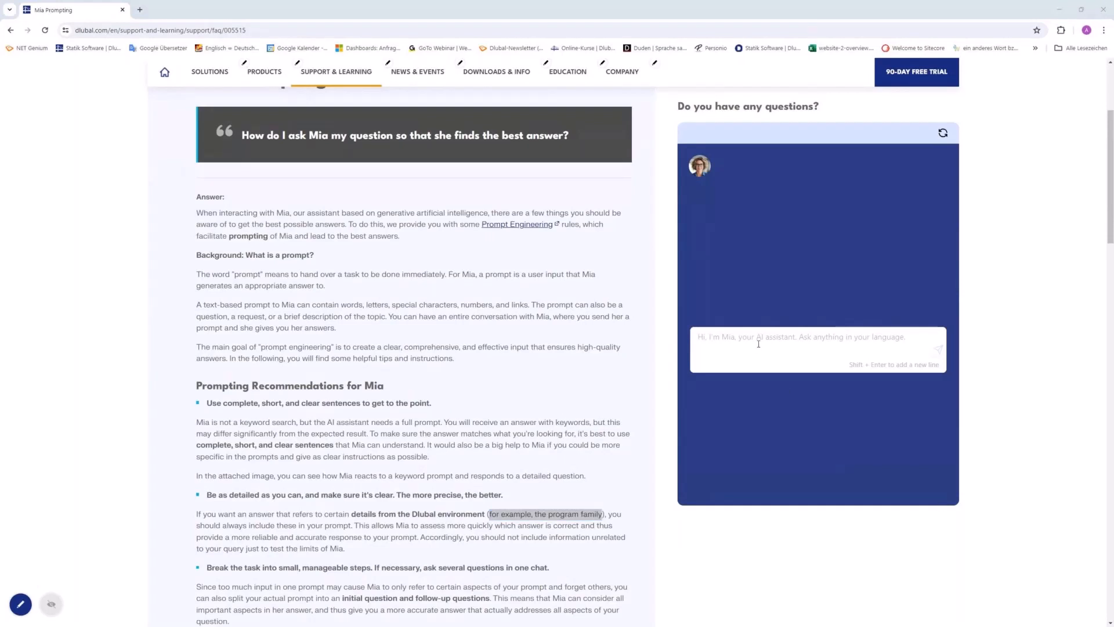
pyautogui.write('Can you please show me the detailed formula for the moment of inertia about the z-axis for any cross-section?')
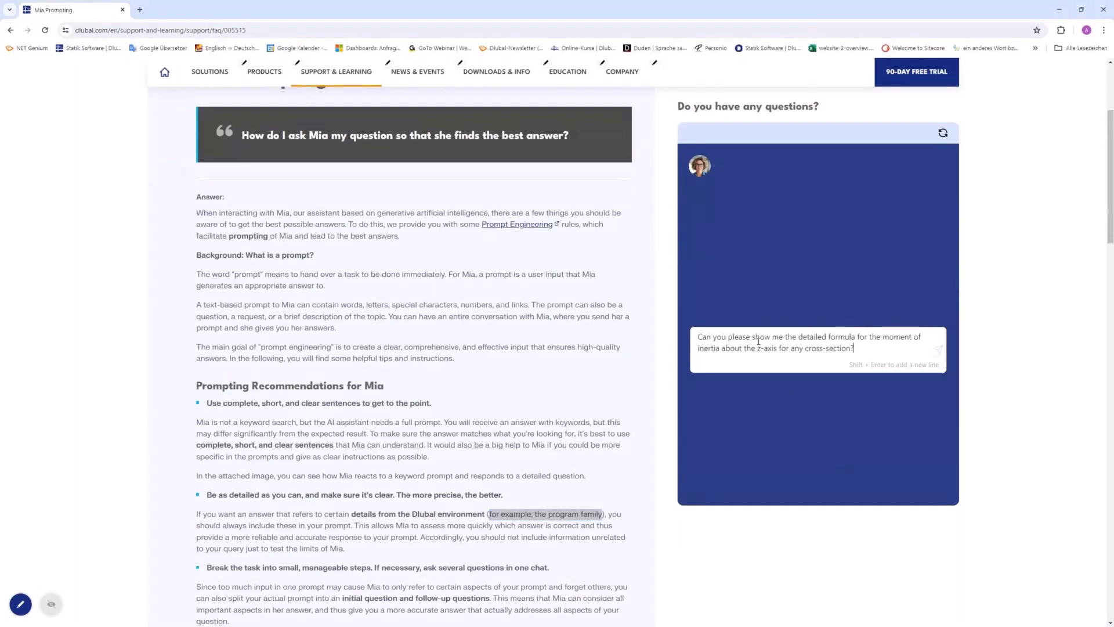
pyautogui.press('Return')
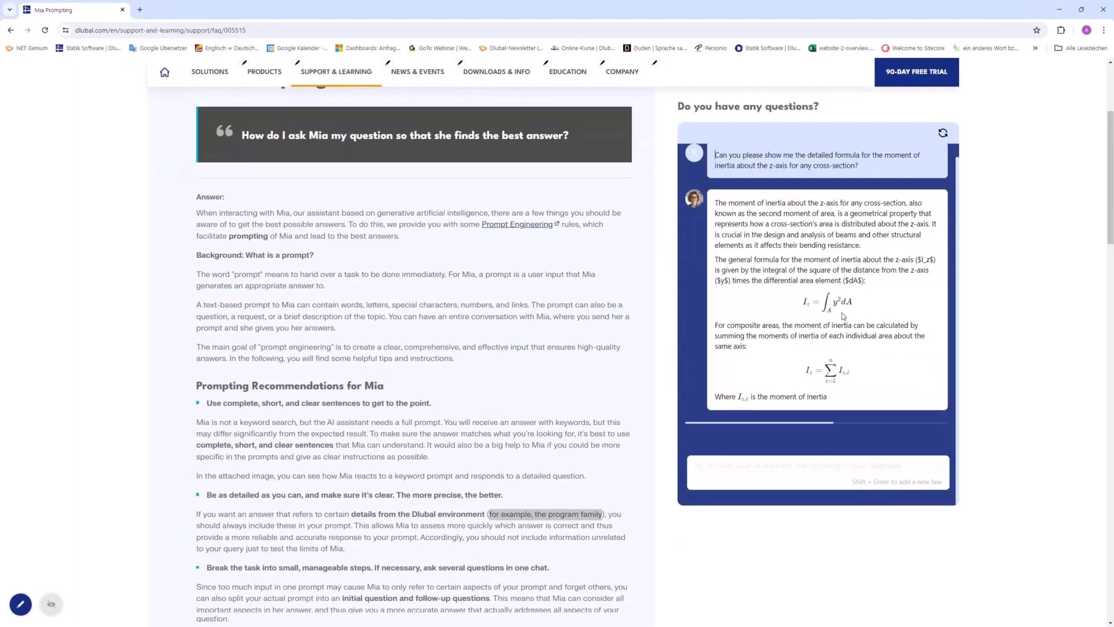
pyautogui.scroll(-2, 843, 317)
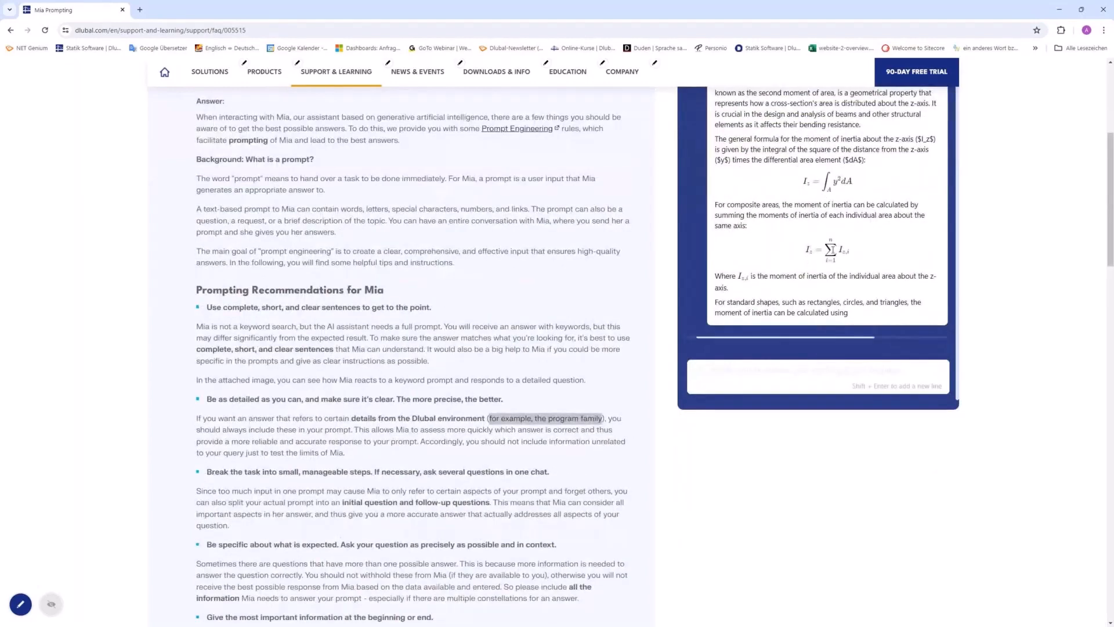